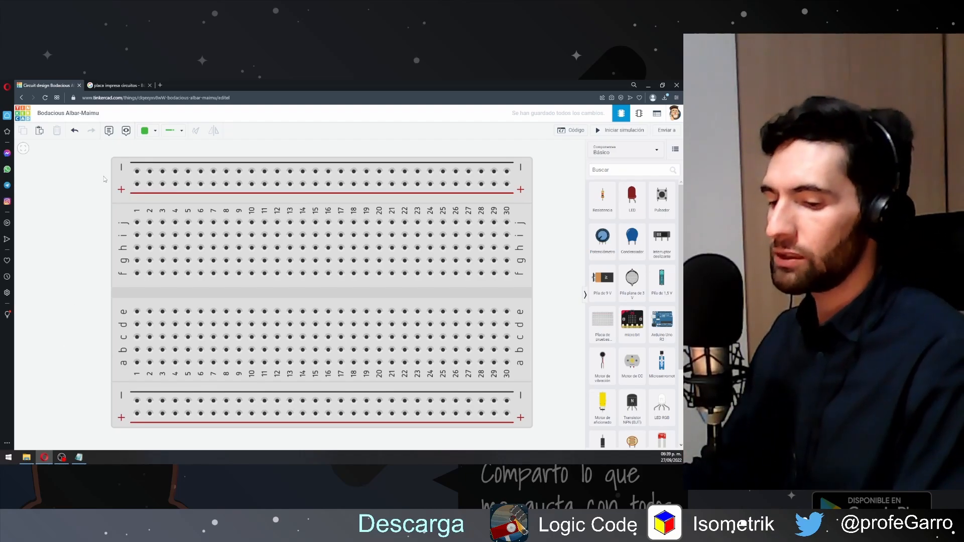
Examine the image results for printed circuit boards, return to the breadboard design and start its simulation.
{"action": "left_click", "coordinate": [116, 85]}
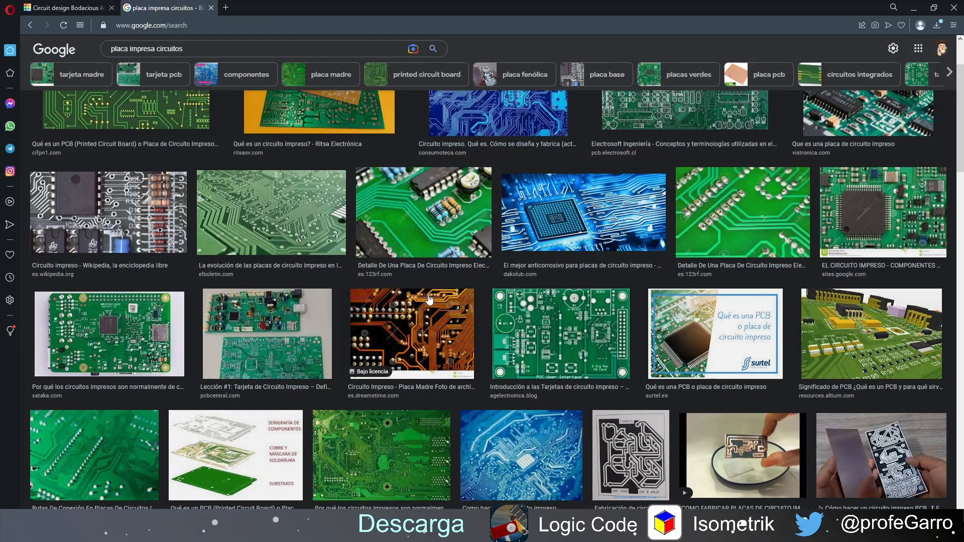
{"action": "scroll", "coordinate": [430, 299], "scroll_direction": "up", "scroll_amount": 2}
{"action": "scroll", "coordinate": [422, 299], "scroll_direction": "down", "scroll_amount": 5}
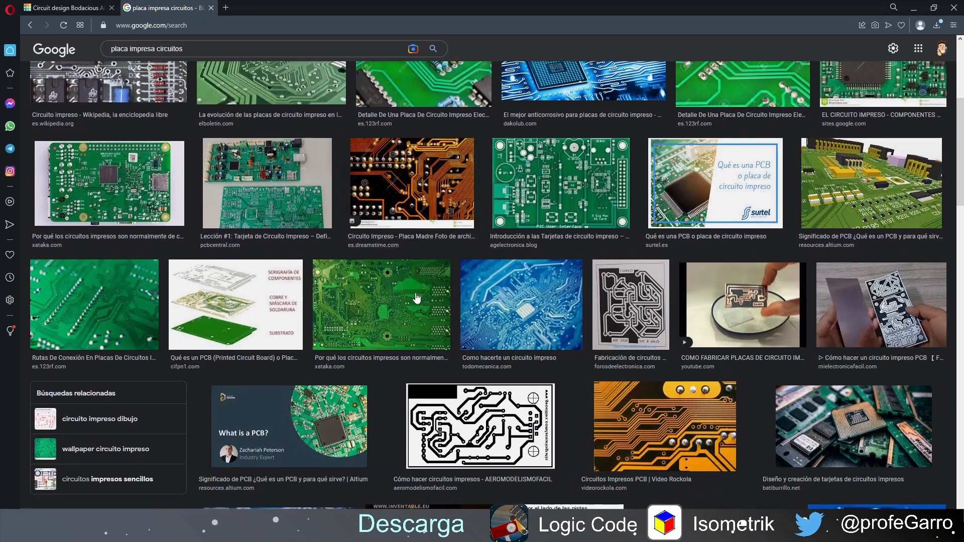
{"action": "scroll", "coordinate": [416, 298], "scroll_direction": "down", "scroll_amount": 3}
{"action": "scroll", "coordinate": [417, 298], "scroll_direction": "down", "scroll_amount": 4}
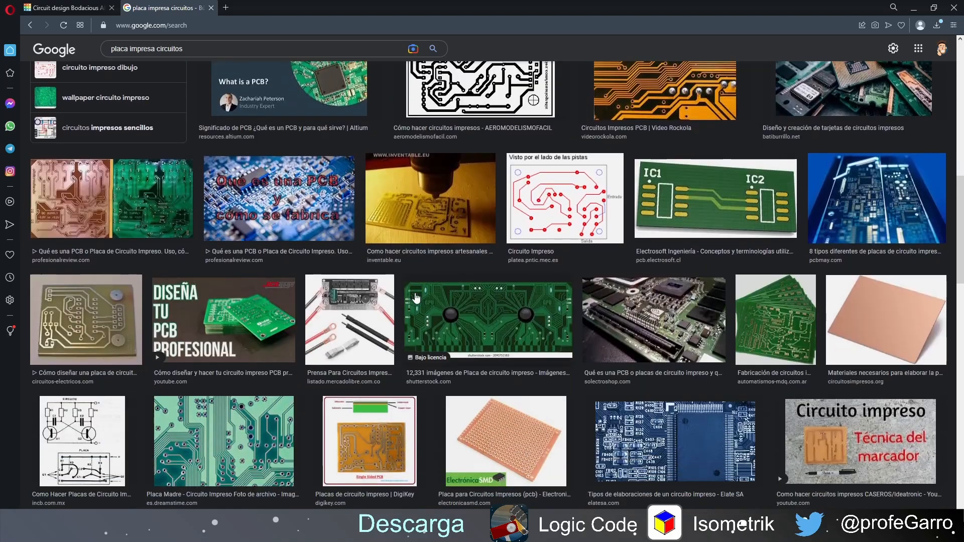
{"action": "scroll", "coordinate": [417, 298], "scroll_direction": "up", "scroll_amount": 10}
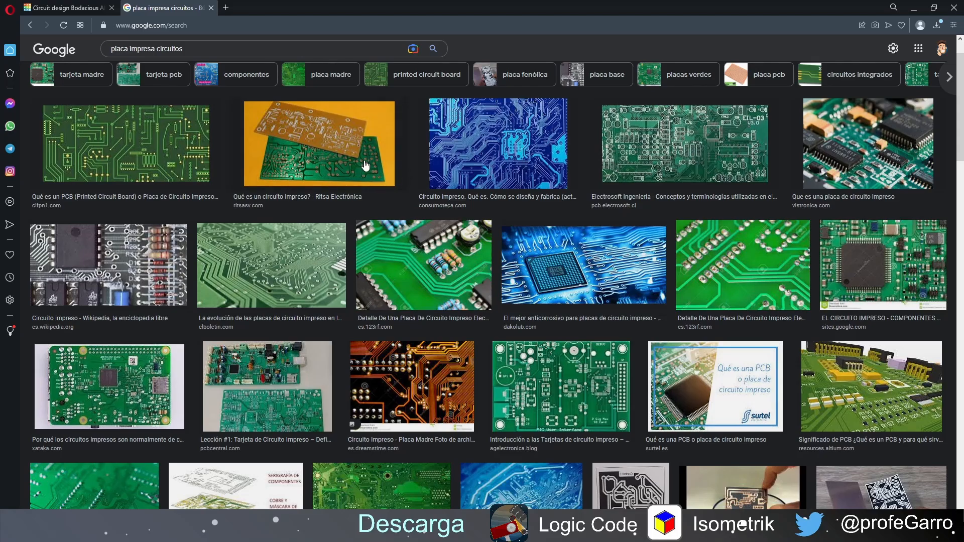
{"action": "left_click", "coordinate": [70, 7]}
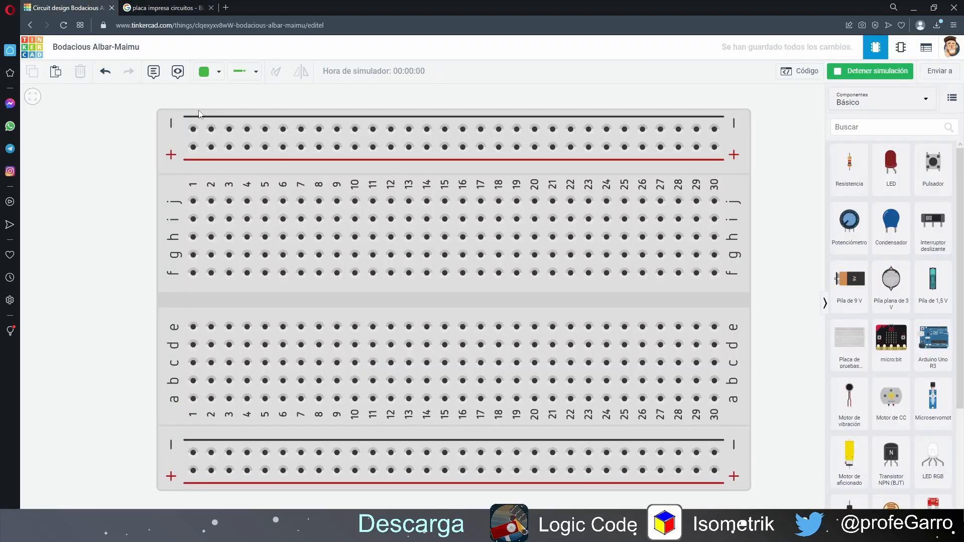
{"action": "key", "text": "s"}
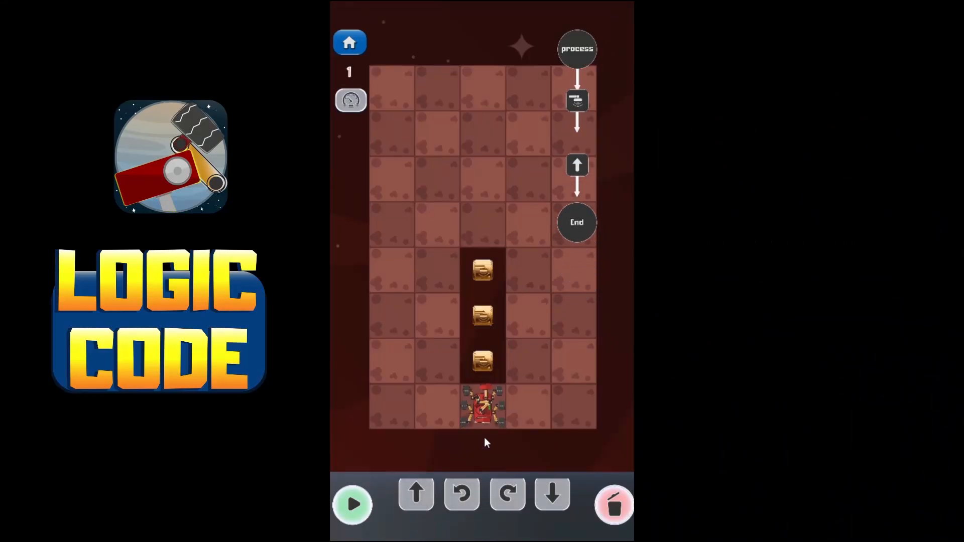
{"action": "left_click", "coordinate": [530, 496]}
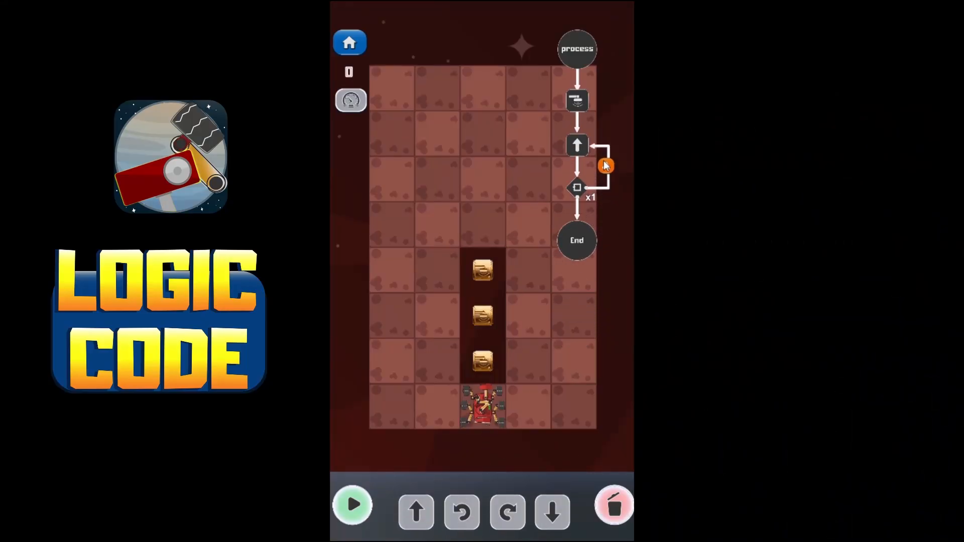
{"action": "left_click", "coordinate": [606, 171]}
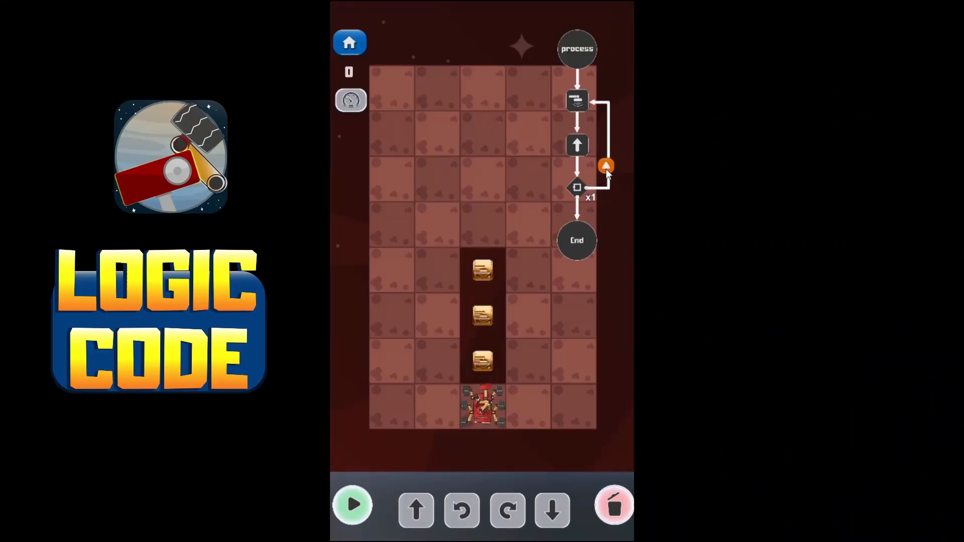
{"action": "left_click", "coordinate": [584, 197]}
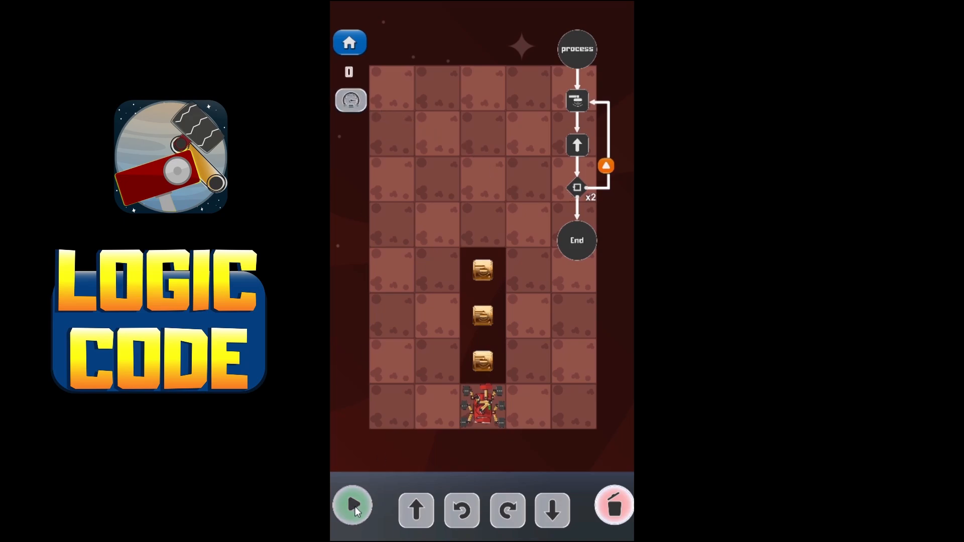
{"action": "left_click", "coordinate": [354, 506]}
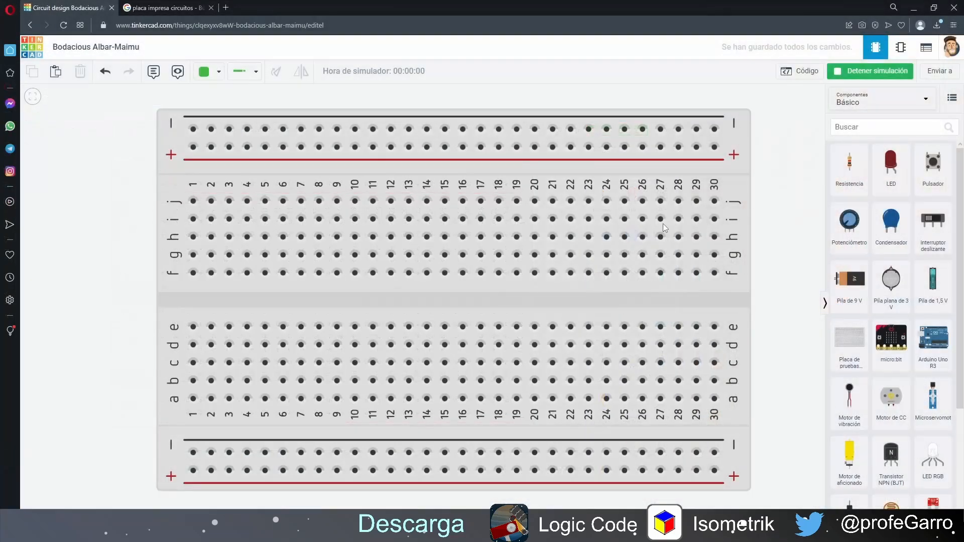
Stop the simulation and place a red LED and a resistor on the canvas beside the breadboard's column 1 end.
{"action": "left_click", "coordinate": [841, 74]}
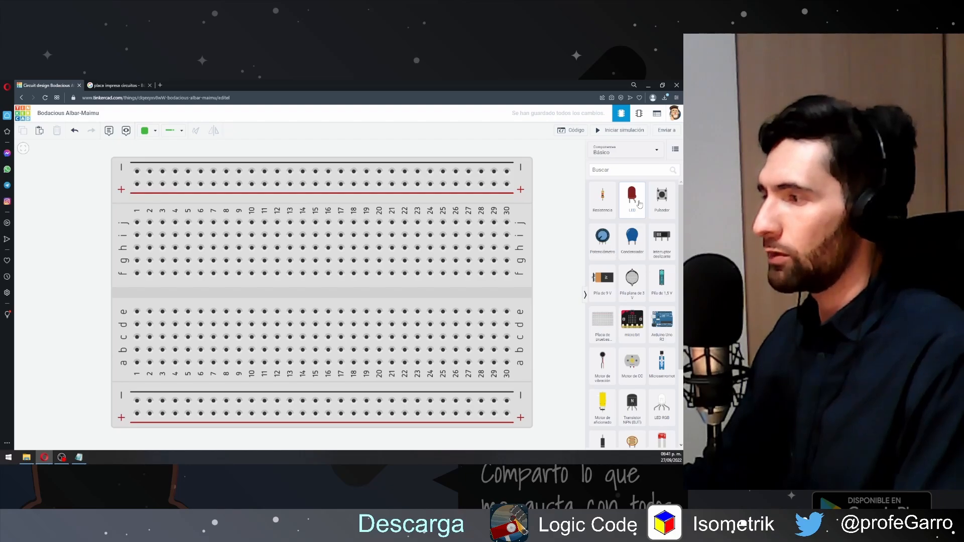
{"action": "left_click_drag", "start_coordinate": [639, 204], "coordinate": [81, 207]}
{"action": "left_click_drag", "start_coordinate": [602, 196], "coordinate": [88, 275]}
Set the resistor's resistance to 450 Ω.
{"action": "left_click", "coordinate": [571, 176]}
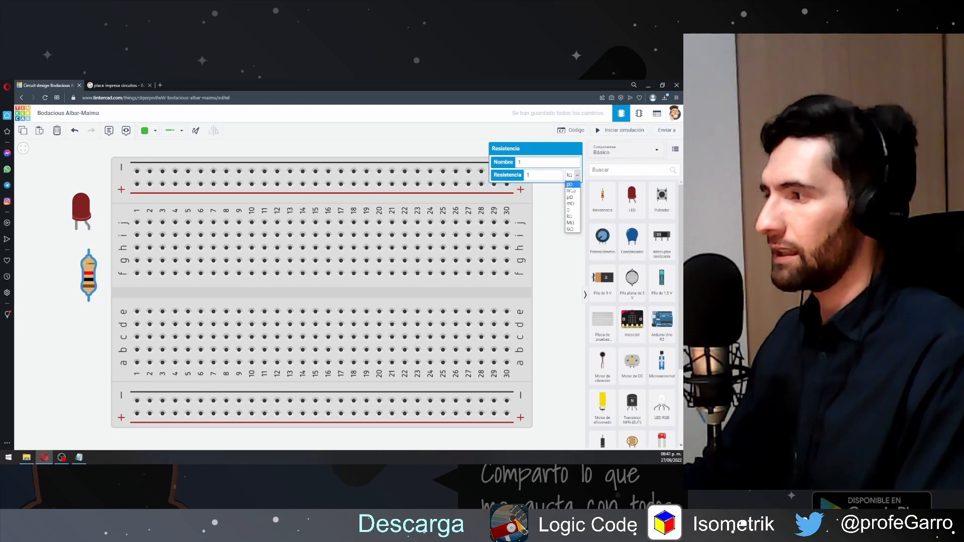
{"action": "left_click", "coordinate": [570, 211]}
{"action": "left_click", "coordinate": [507, 176]}
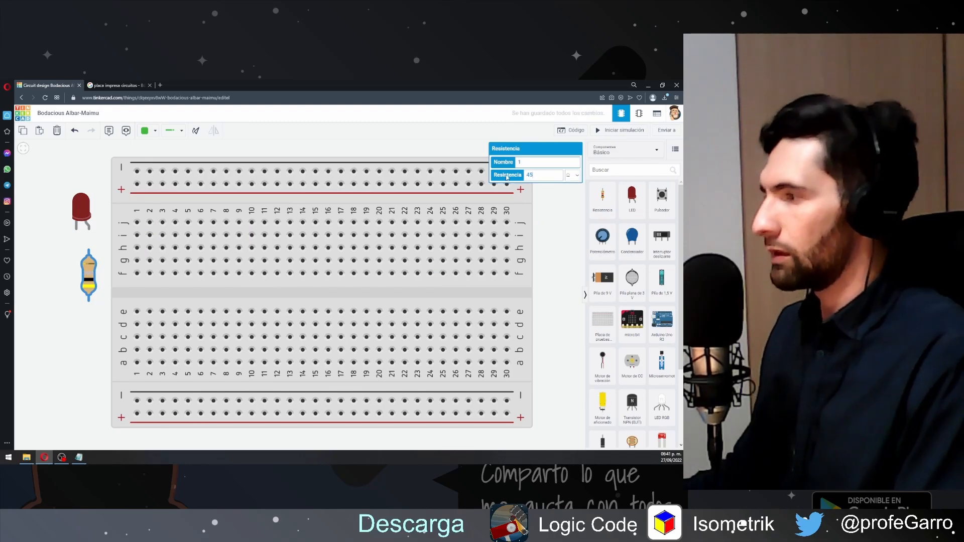
{"action": "left_click", "coordinate": [63, 305]}
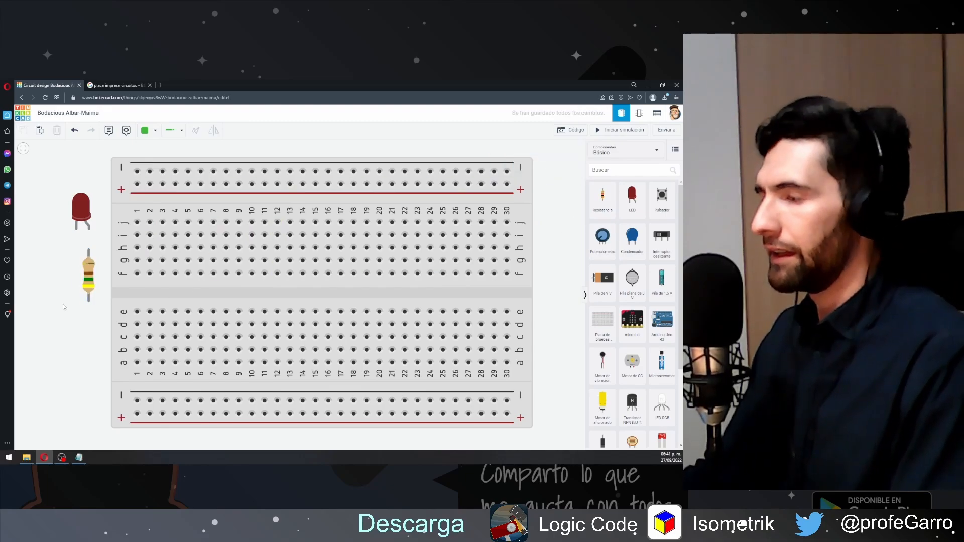
Add a 9 V battery with its terminals plugged into the lower negative and positive rails at column 30.
{"action": "left_click_drag", "start_coordinate": [602, 277], "coordinate": [529, 412]}
{"action": "left_click", "coordinate": [565, 270]}
{"action": "left_click", "coordinate": [545, 329]}
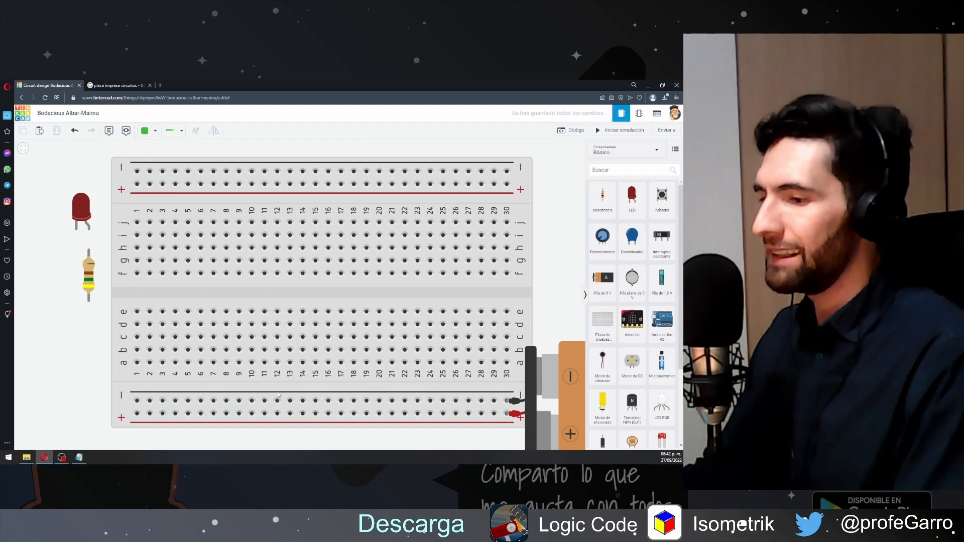
{"action": "left_click_drag", "start_coordinate": [102, 358], "coordinate": [101, 357]}
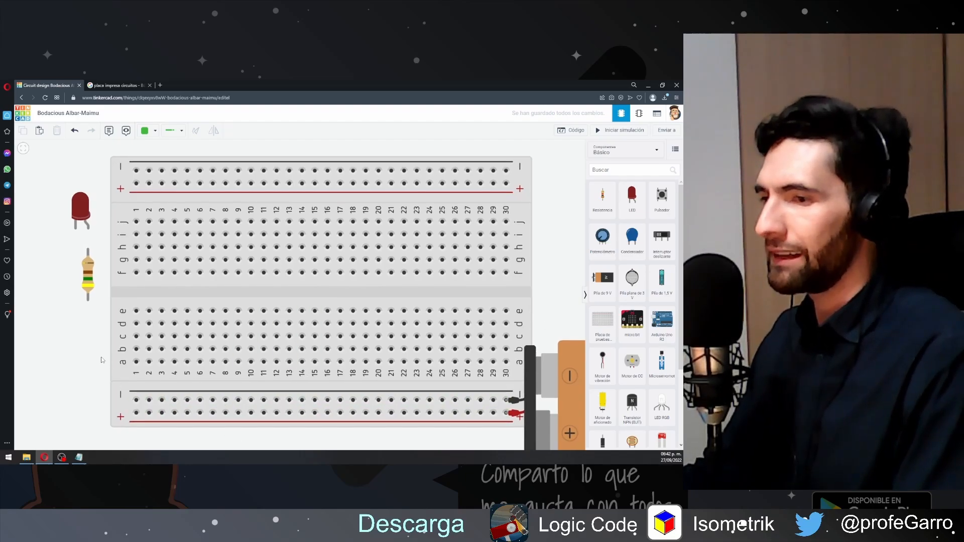
Place the red LED on the breadboard with its legs in holes e15 and e16, and briefly run the simulation.
{"action": "left_click", "coordinate": [87, 213]}
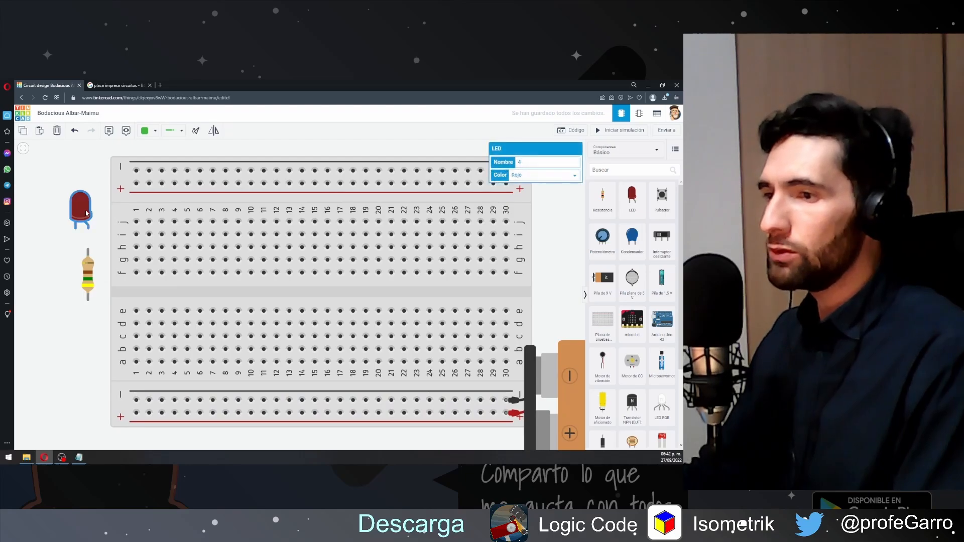
{"action": "left_click_drag", "start_coordinate": [86, 213], "coordinate": [324, 293]}
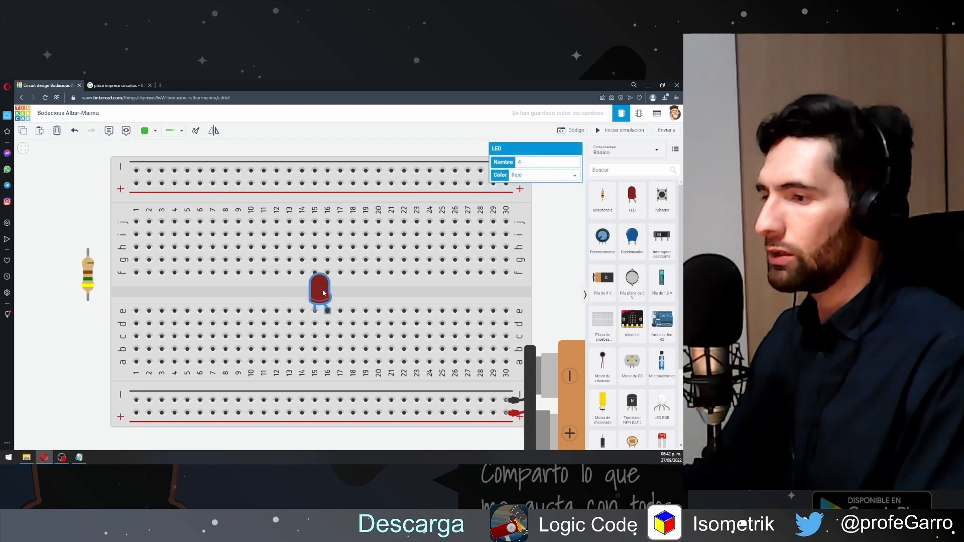
{"action": "key", "text": "s"}
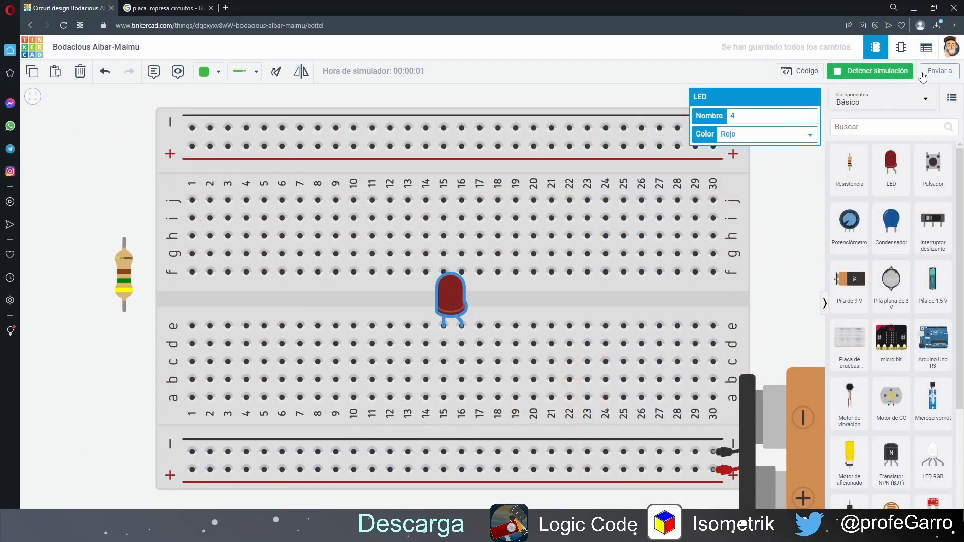
{"action": "left_click", "coordinate": [869, 70]}
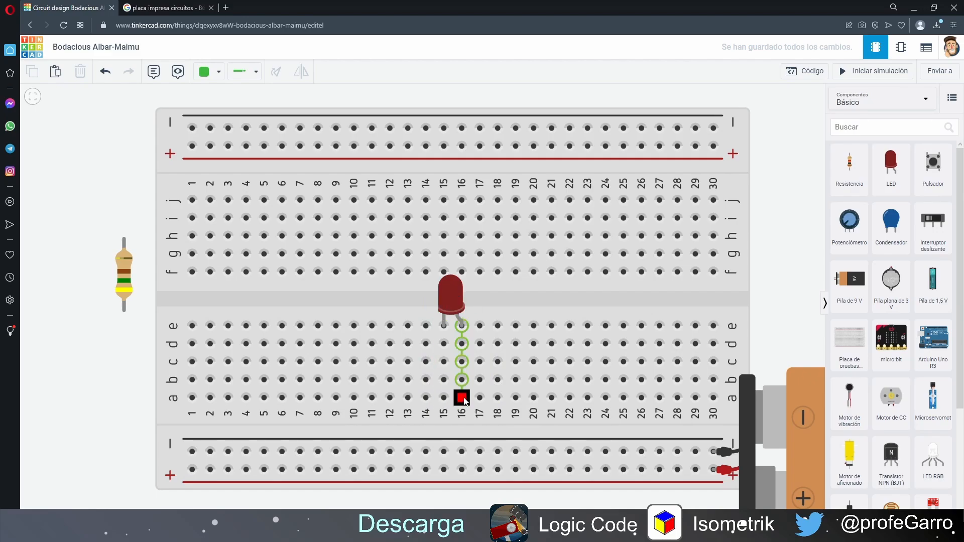
Rotate the LED sideways with both legs in column 15, rows c and d, and briefly run the simulation.
{"action": "left_click", "coordinate": [449, 307]}
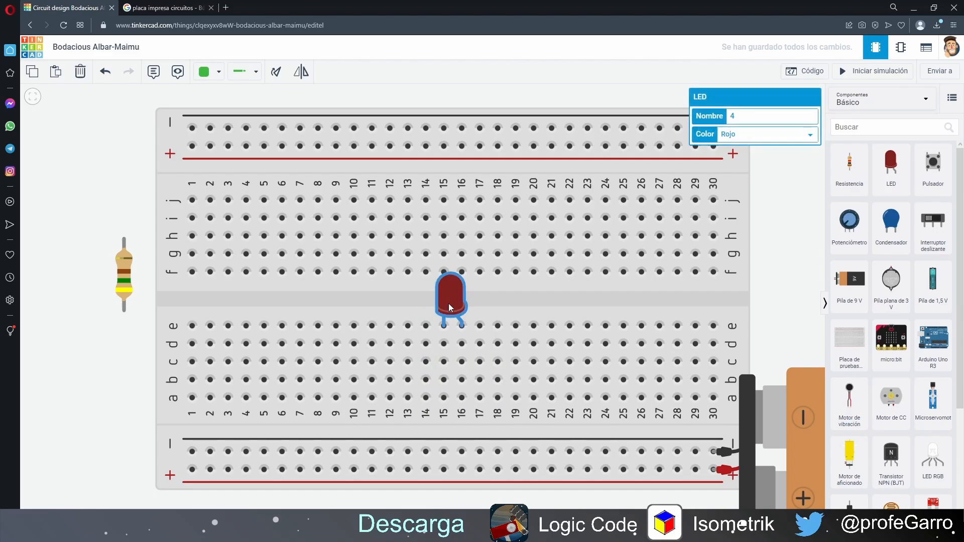
{"action": "key", "text": "r"}
{"action": "left_click_drag", "start_coordinate": [477, 320], "coordinate": [462, 355]}
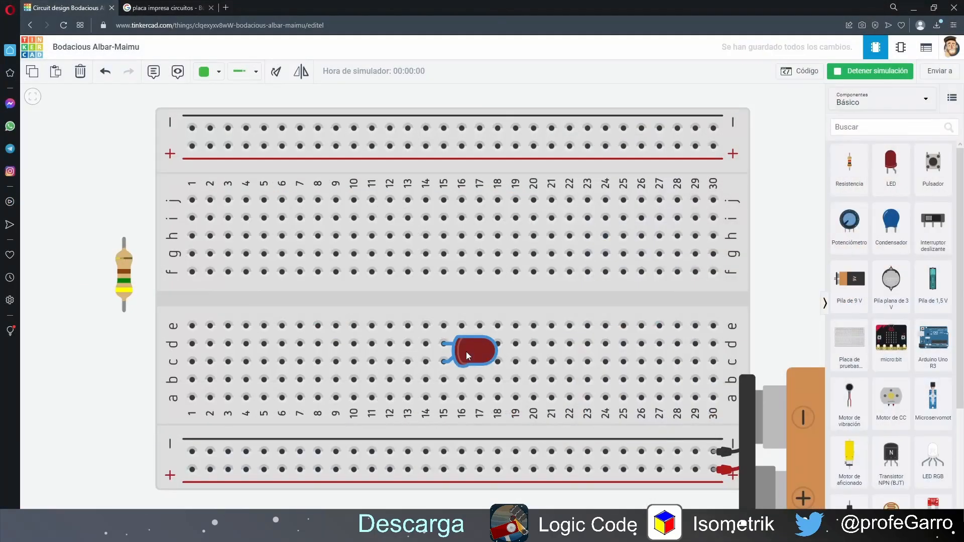
{"action": "left_click", "coordinate": [838, 76]}
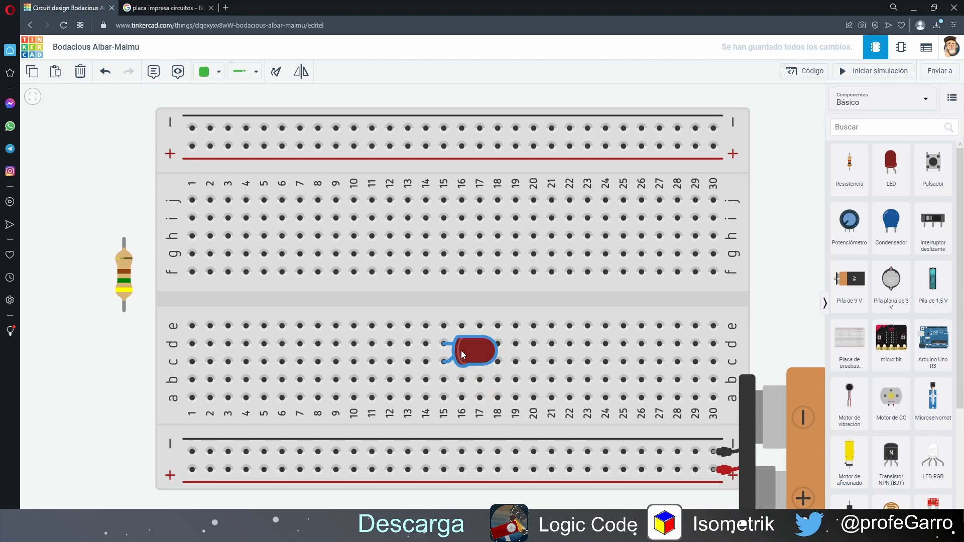
Turn the LED upright again and place its legs in holes e13 and e14.
{"action": "left_click_drag", "start_coordinate": [463, 354], "coordinate": [430, 364]}
{"action": "left_click_drag", "start_coordinate": [437, 324], "coordinate": [417, 298]}
{"action": "left_click", "coordinate": [120, 348]}
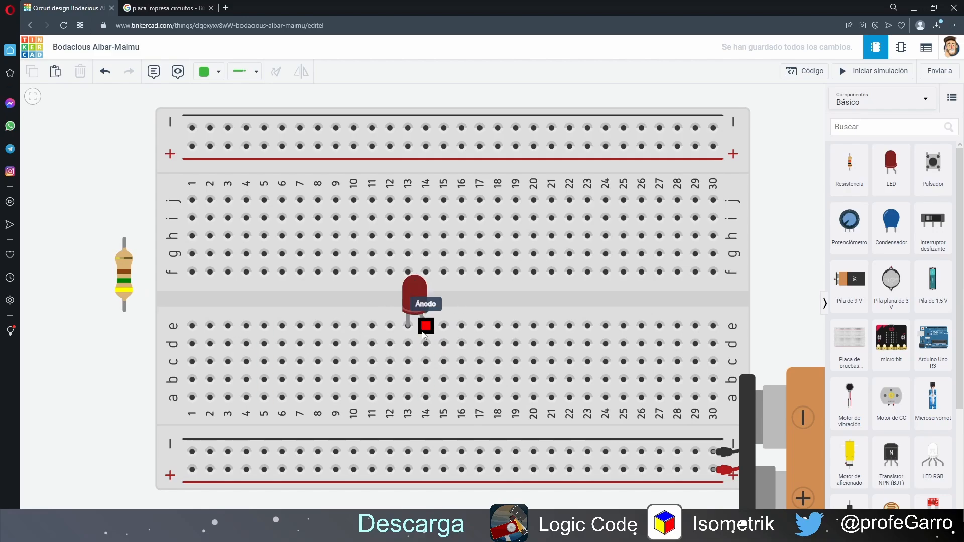
Reposition the LED so its cathode sits in hole e12 and its anode in hole e13.
{"action": "left_click", "coordinate": [413, 302]}
{"action": "left_click_drag", "start_coordinate": [413, 302], "coordinate": [446, 330]}
{"action": "left_click_drag", "start_coordinate": [438, 326], "coordinate": [403, 310]}
{"action": "left_click", "coordinate": [141, 334]}
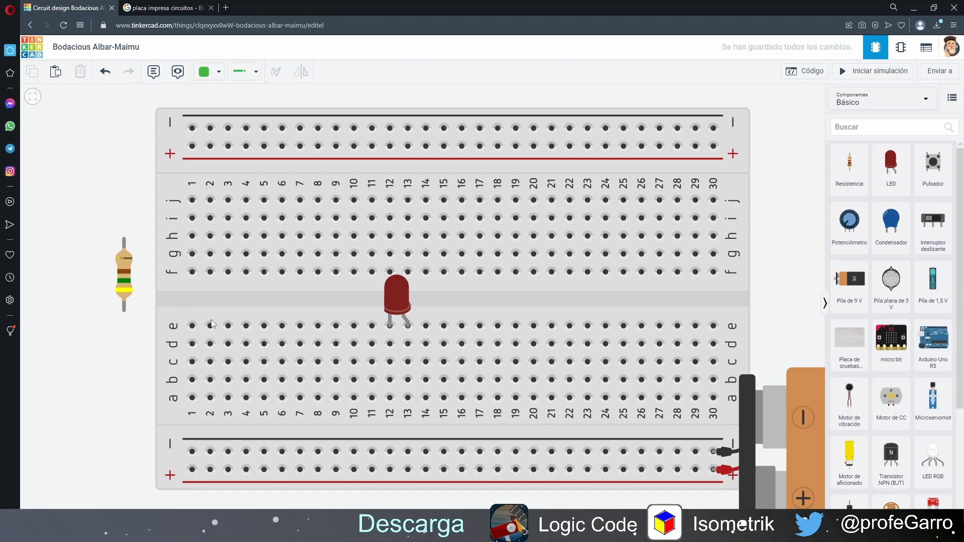
{"action": "left_click", "coordinate": [402, 307]}
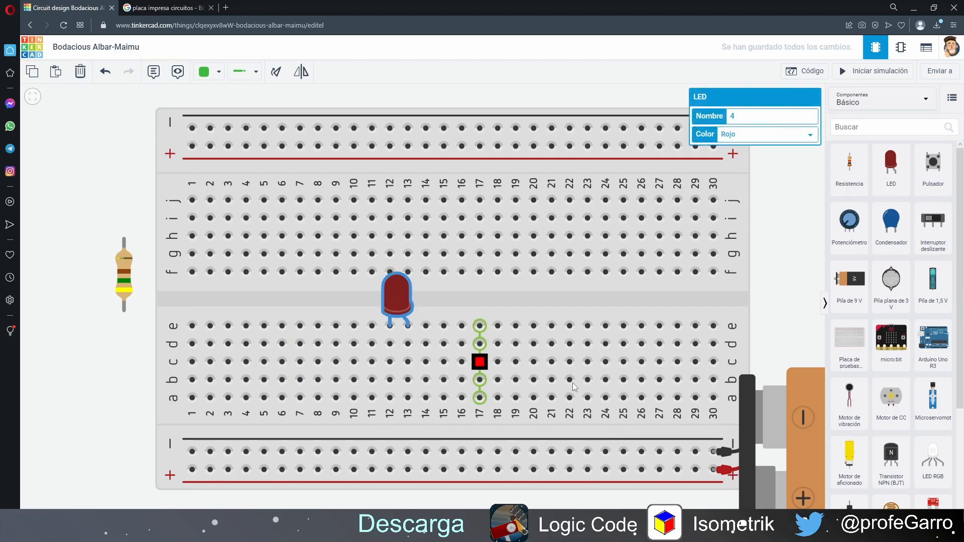
{"action": "left_click", "coordinate": [772, 470]}
{"action": "left_click", "coordinate": [387, 310]}
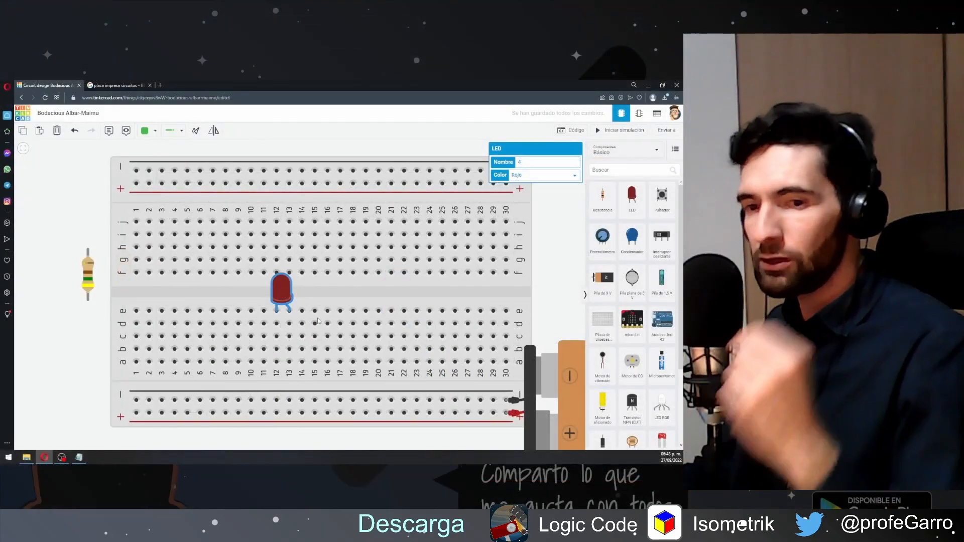
Try a wire from the lower positive rail at column 29 to the LED's anode in e13, and delete it.
{"action": "left_click", "coordinate": [493, 413]}
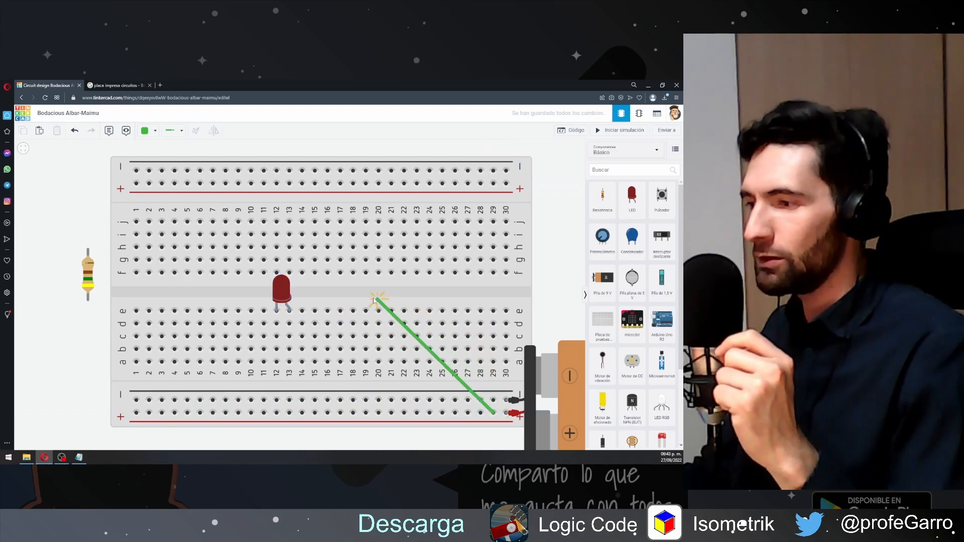
{"action": "left_click", "coordinate": [289, 311]}
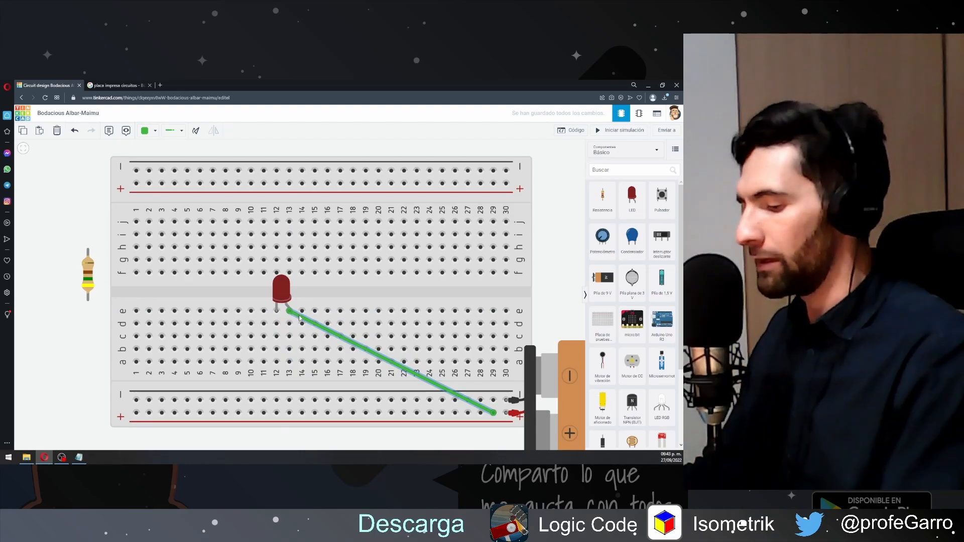
{"action": "key", "text": "Delete"}
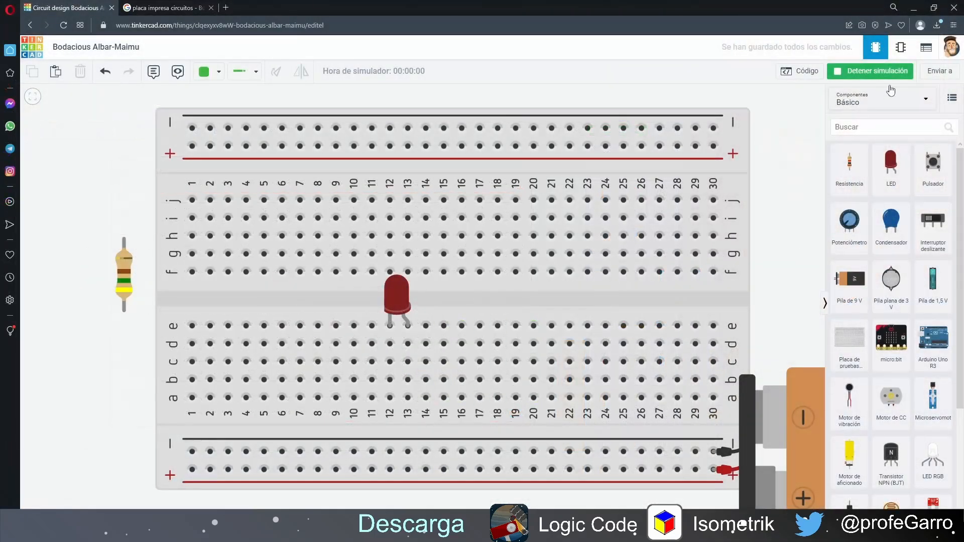
{"action": "left_click", "coordinate": [871, 70]}
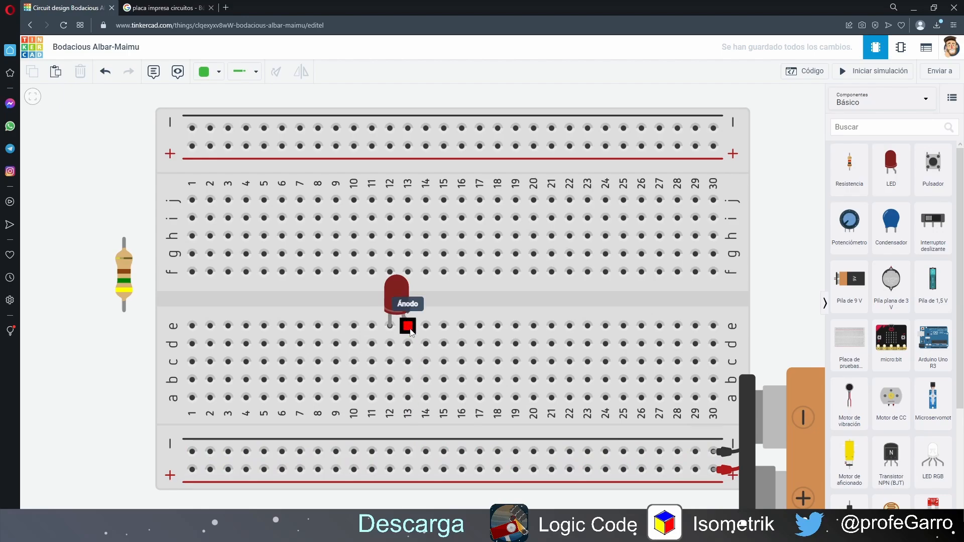
Try a wire from hole a13 straight down to the lower positive rail, and delete it.
{"action": "left_click", "coordinate": [409, 399]}
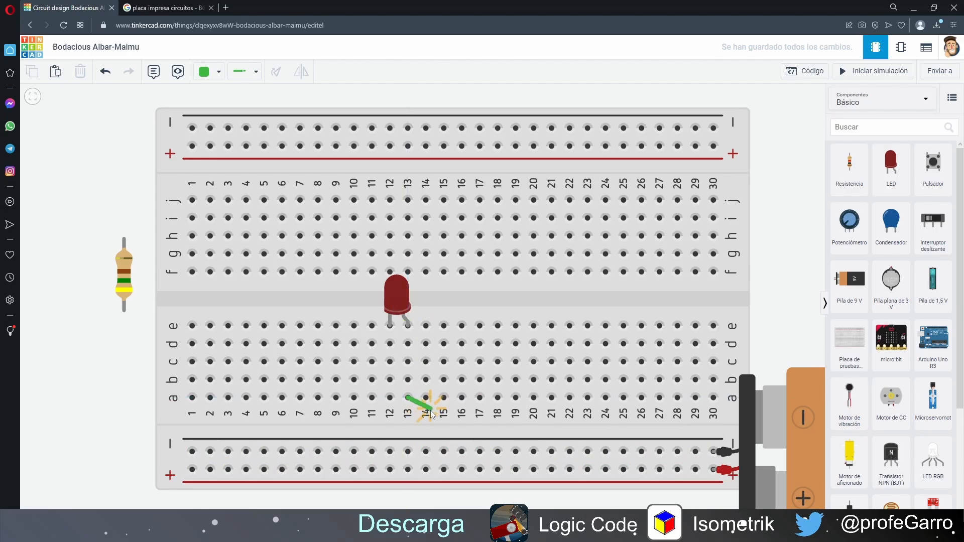
{"action": "left_click", "coordinate": [409, 471]}
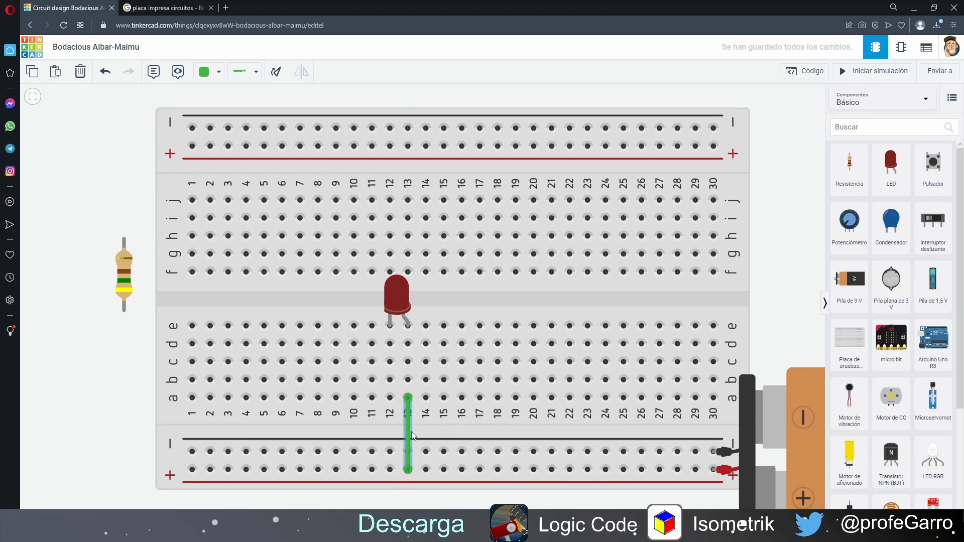
{"action": "key", "text": "Delete"}
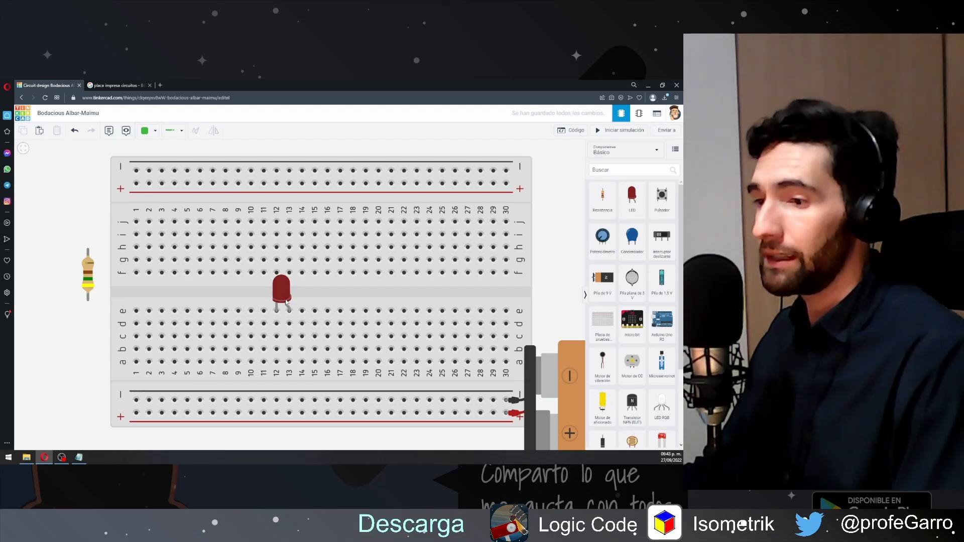
Place the 450 Ω resistor between hole a13 and the lower positive rail at column 13.
{"action": "left_click_drag", "start_coordinate": [89, 281], "coordinate": [285, 362]}
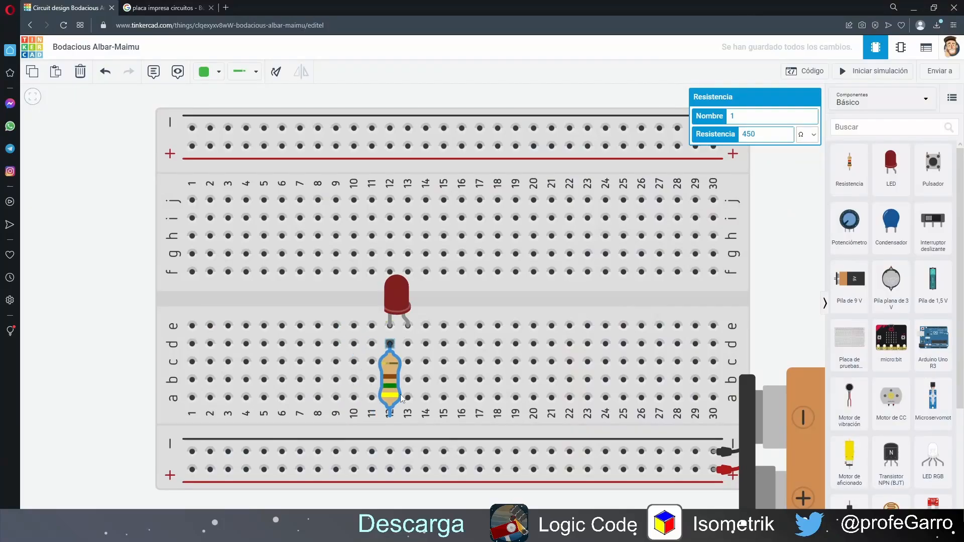
{"action": "left_click_drag", "start_coordinate": [402, 396], "coordinate": [398, 439]}
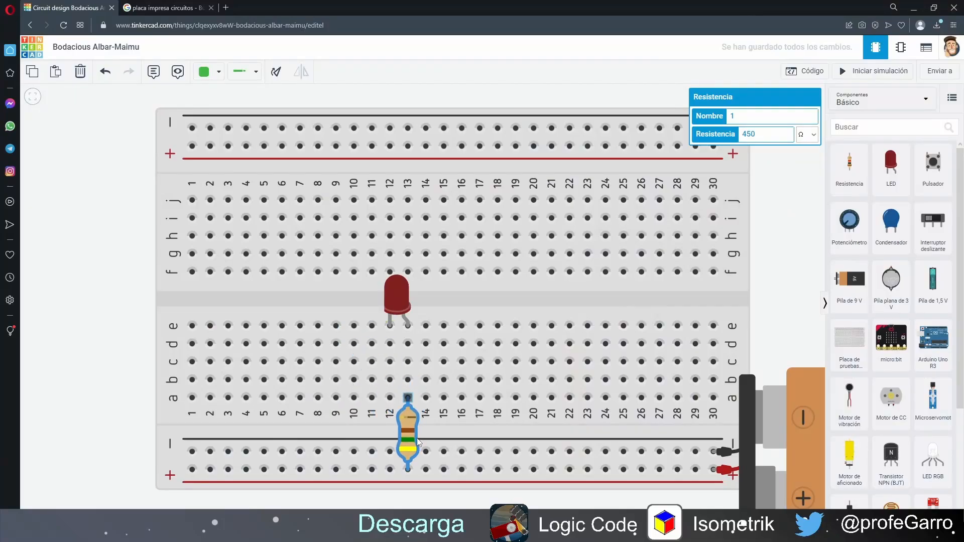
{"action": "left_click", "coordinate": [115, 363]}
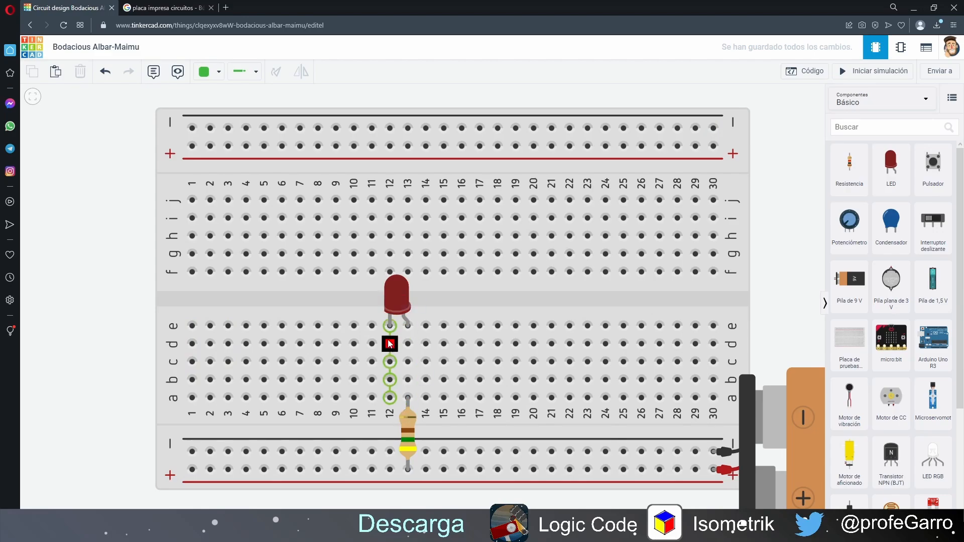
Wire hole a12 to the lower negative rail at column 12, and run and stop the simulation.
{"action": "left_click", "coordinate": [390, 398]}
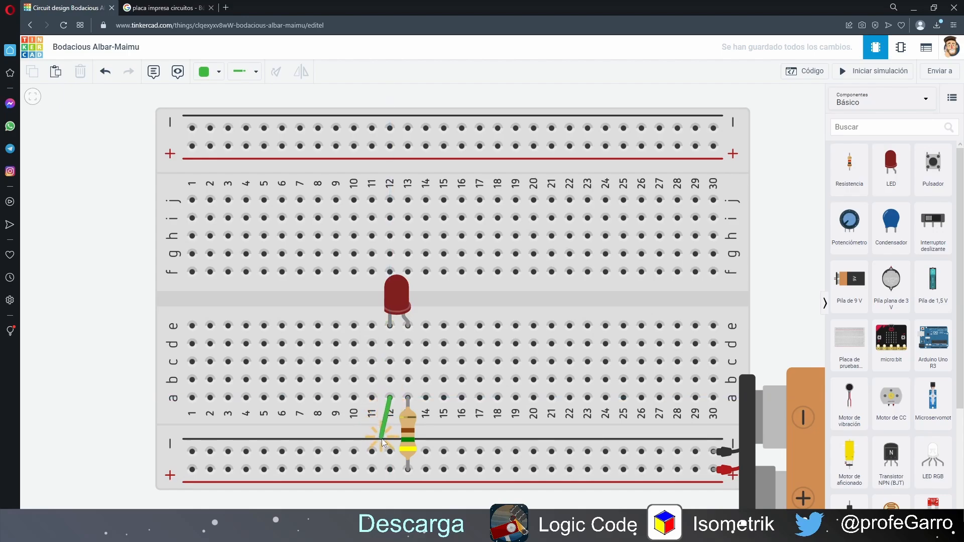
{"action": "left_click", "coordinate": [390, 451]}
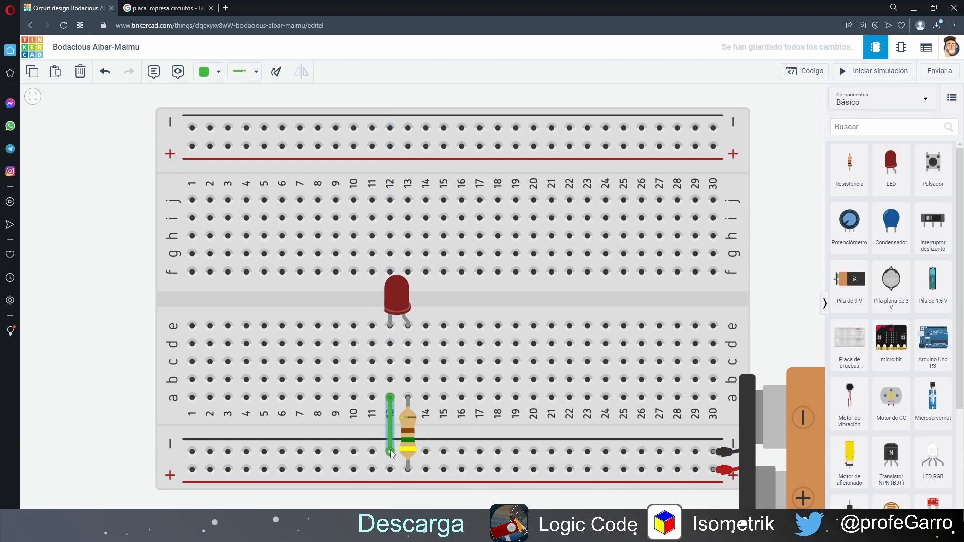
{"action": "left_click", "coordinate": [137, 385]}
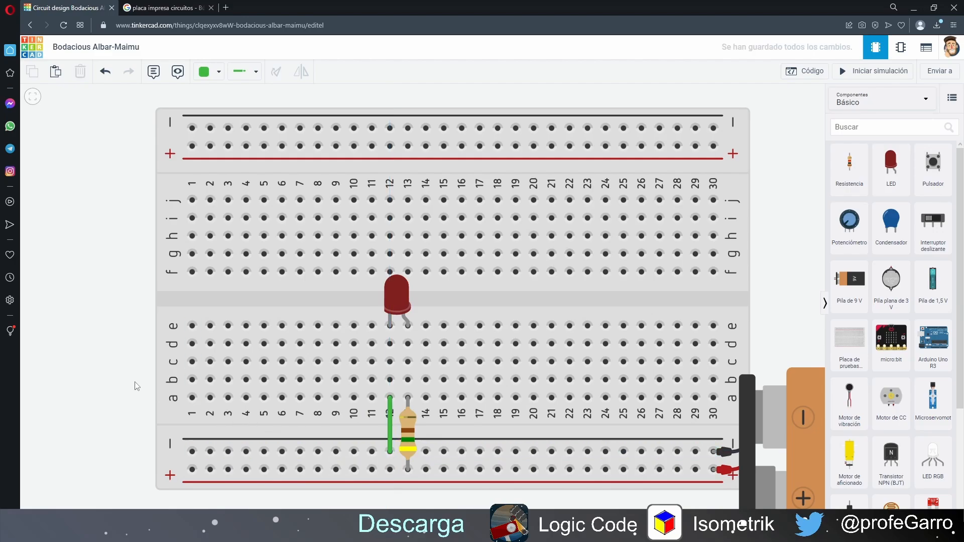
{"action": "left_click", "coordinate": [873, 71]}
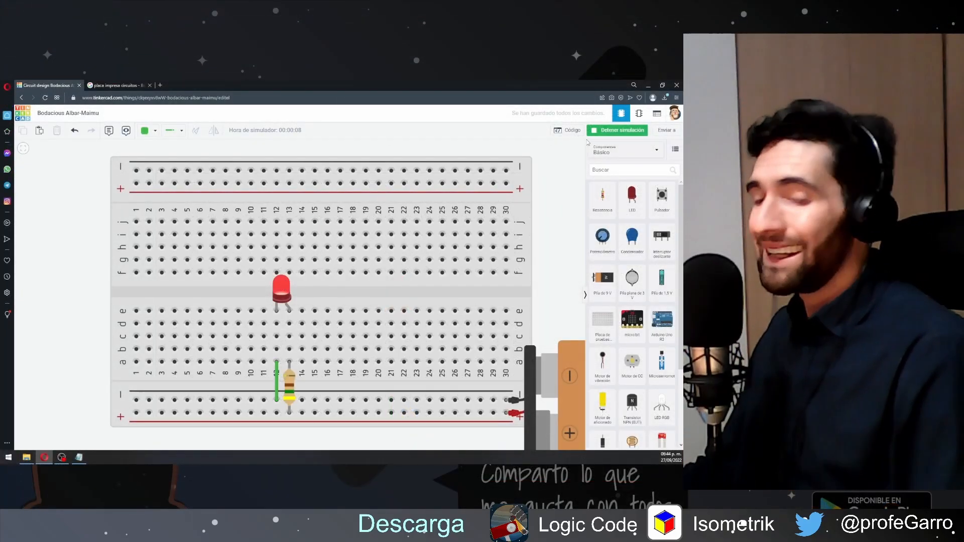
{"action": "left_click", "coordinate": [617, 130]}
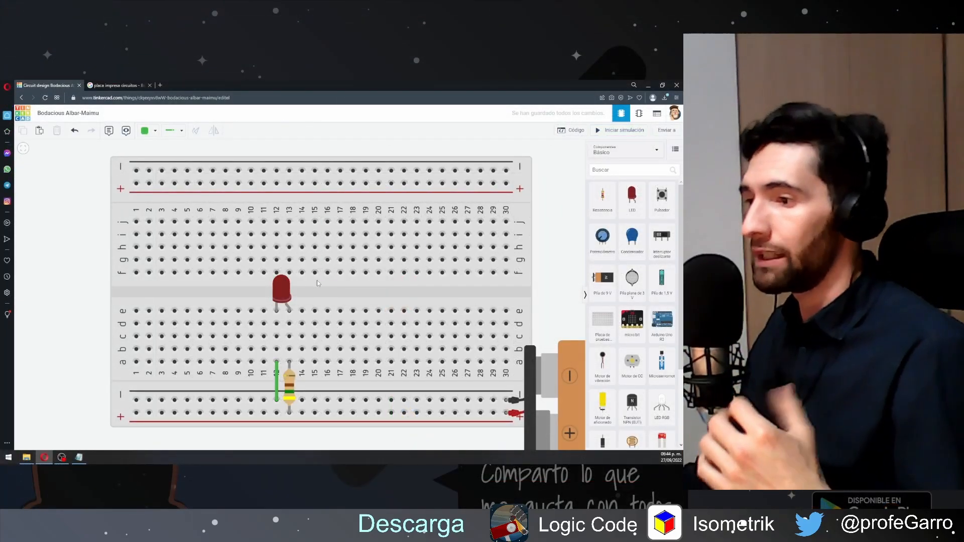
Move the LED to holes j11 and j12 in the breadboard's upper half, and run and stop the simulation.
{"action": "left_click", "coordinate": [285, 297]}
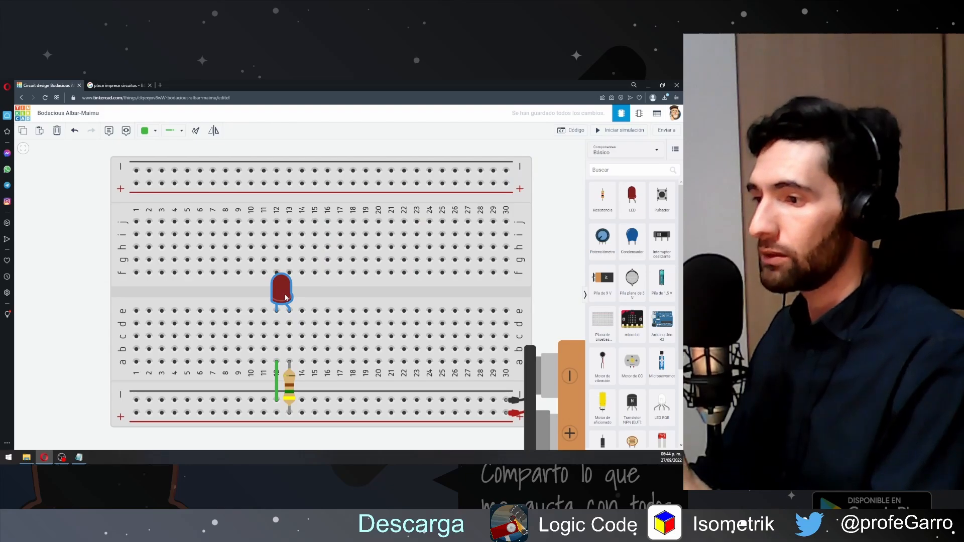
{"action": "left_click_drag", "start_coordinate": [286, 297], "coordinate": [277, 212]}
{"action": "left_click", "coordinate": [550, 219]}
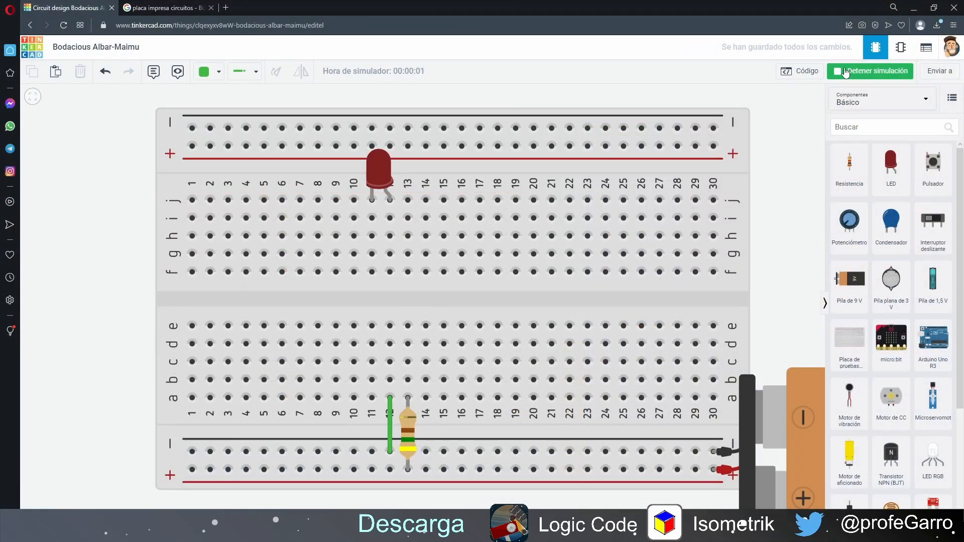
{"action": "left_click", "coordinate": [845, 74]}
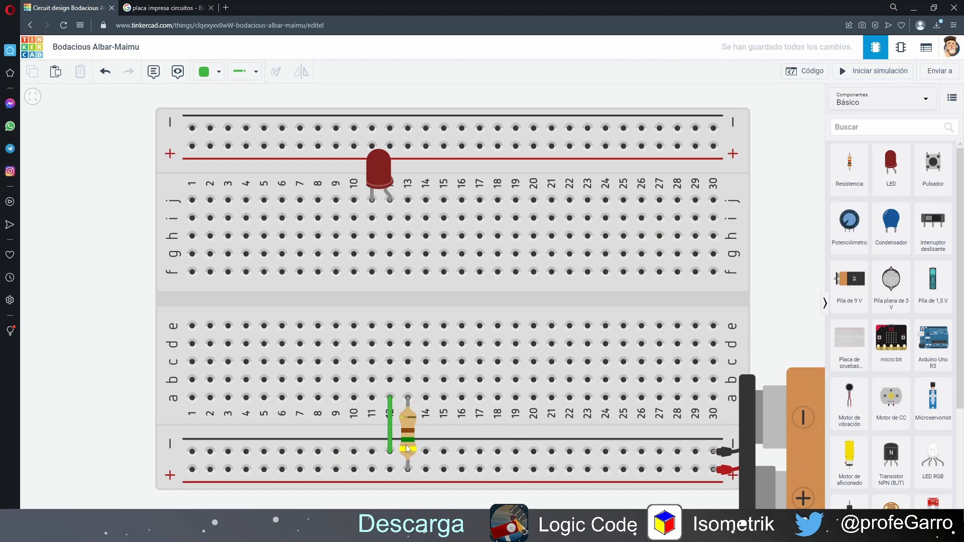
Bridge the breadboard's central gap with one wire from e13 to f12 and another from f11 to e12.
{"action": "left_click", "coordinate": [408, 326]}
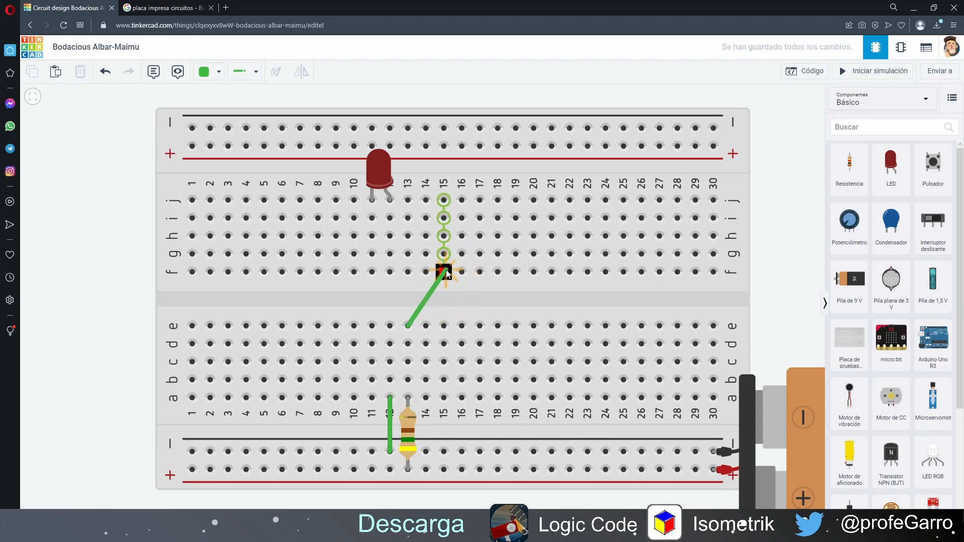
{"action": "left_click", "coordinate": [396, 277]}
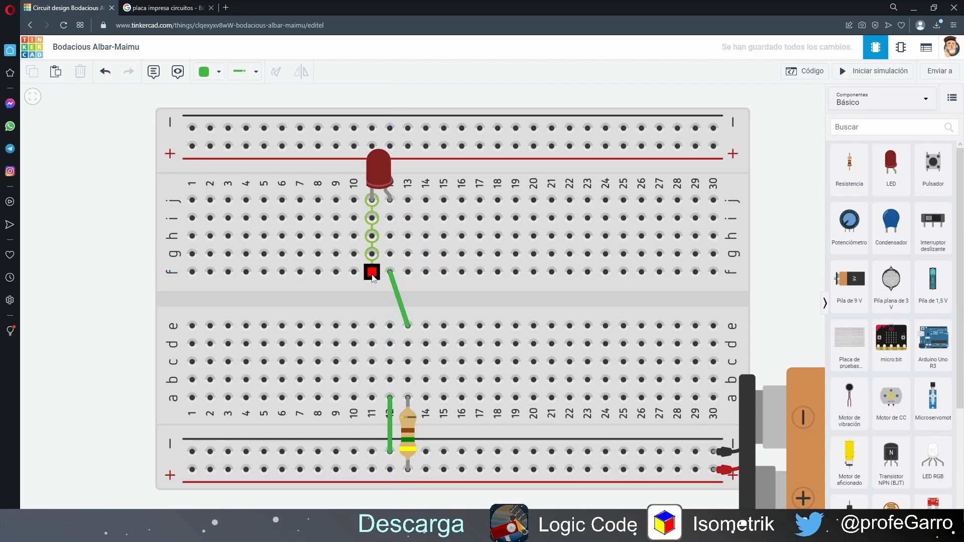
{"action": "left_click", "coordinate": [372, 272]}
{"action": "left_click", "coordinate": [390, 326]}
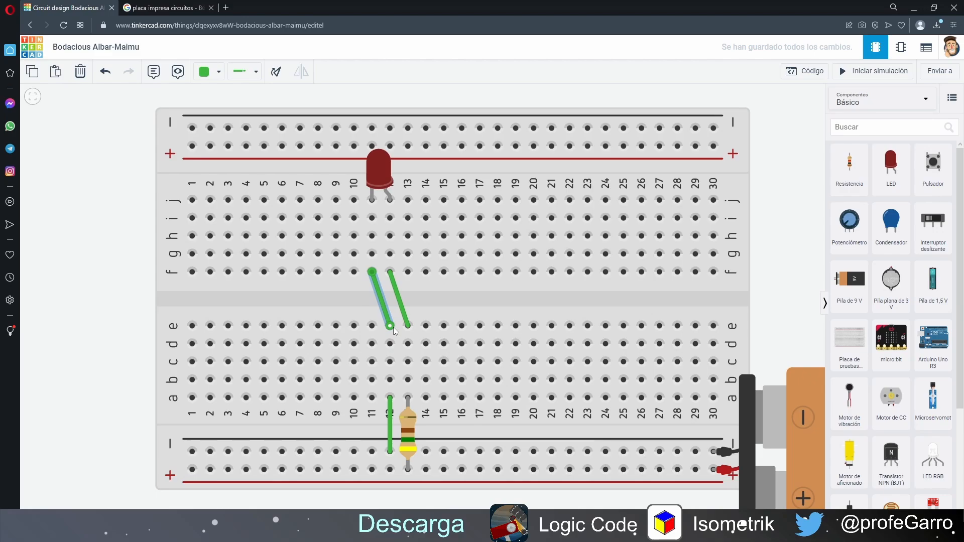
Simulate the bridged LED circuit, inspect the LED's connected columns, and stop the simulation.
{"action": "left_click", "coordinate": [848, 74]}
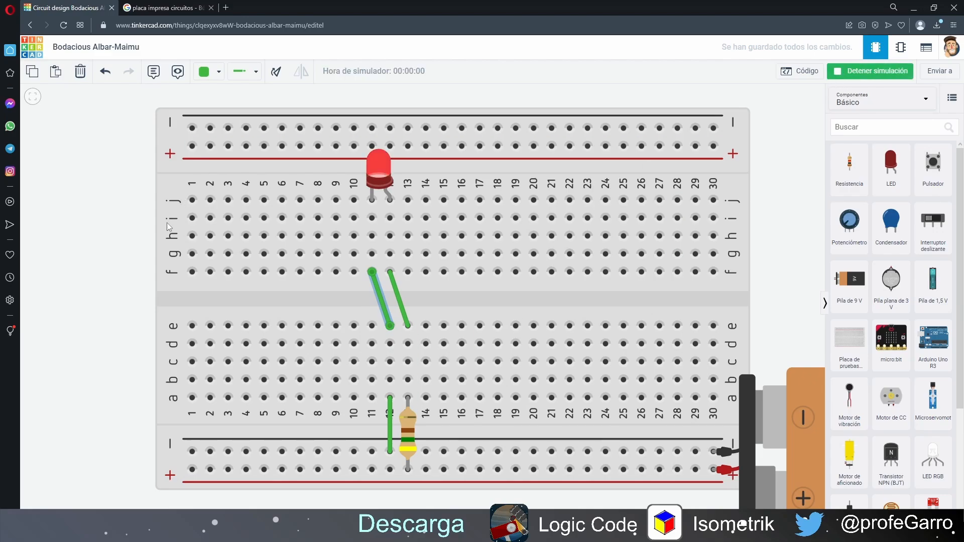
{"action": "left_click", "coordinate": [119, 221]}
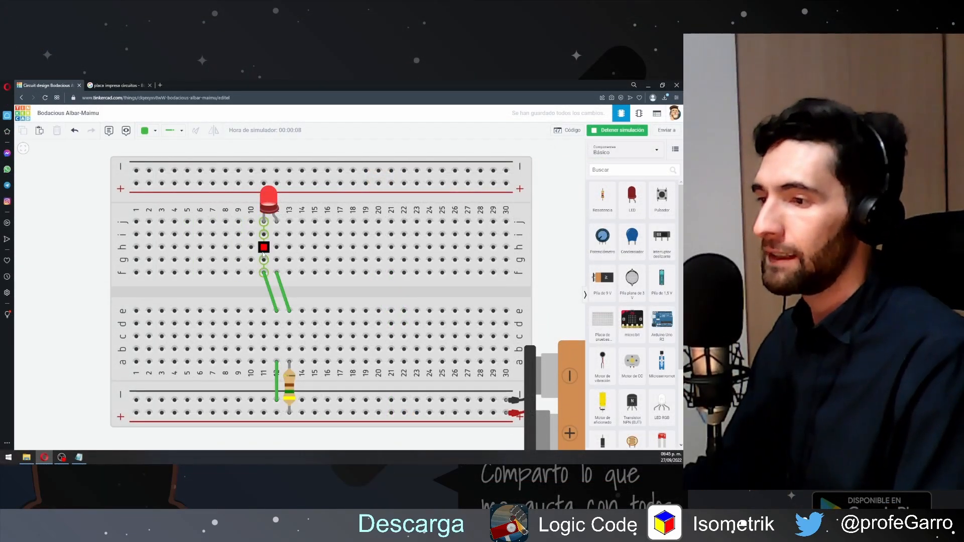
{"action": "left_click", "coordinate": [609, 131]}
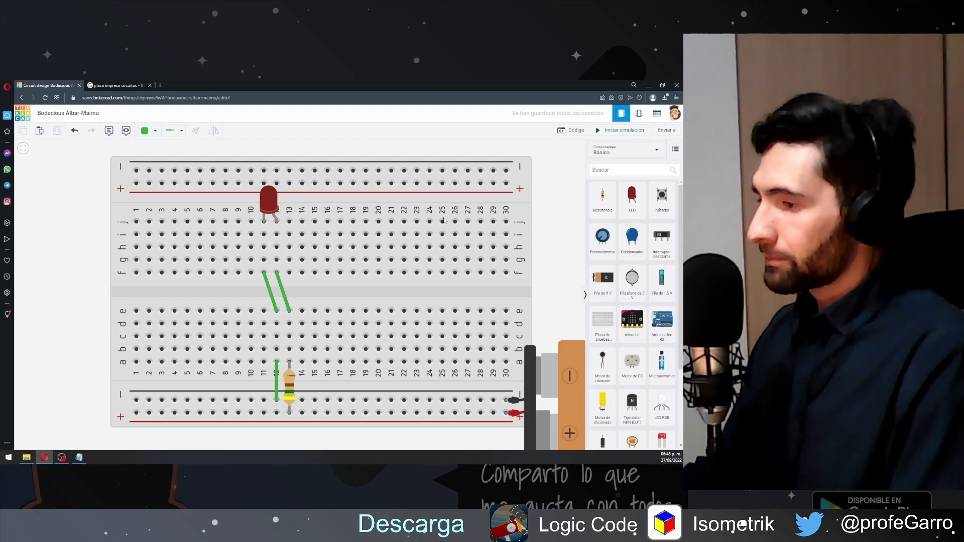
Delete both bridging wires, the wire to the negative rail and the LED, keeping the resistor.
{"action": "left_click", "coordinate": [282, 292]}
{"action": "key", "text": "Delete"}
{"action": "left_click", "coordinate": [271, 295]}
{"action": "key", "text": "Delete"}
{"action": "left_click", "coordinate": [277, 379]}
{"action": "key", "text": "Delete"}
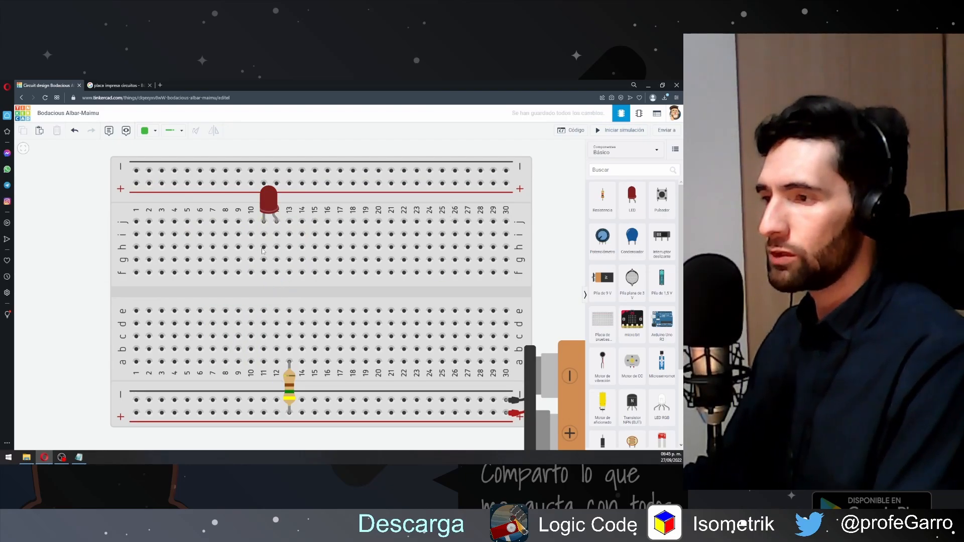
{"action": "left_click", "coordinate": [270, 204]}
{"action": "key", "text": "Delete"}
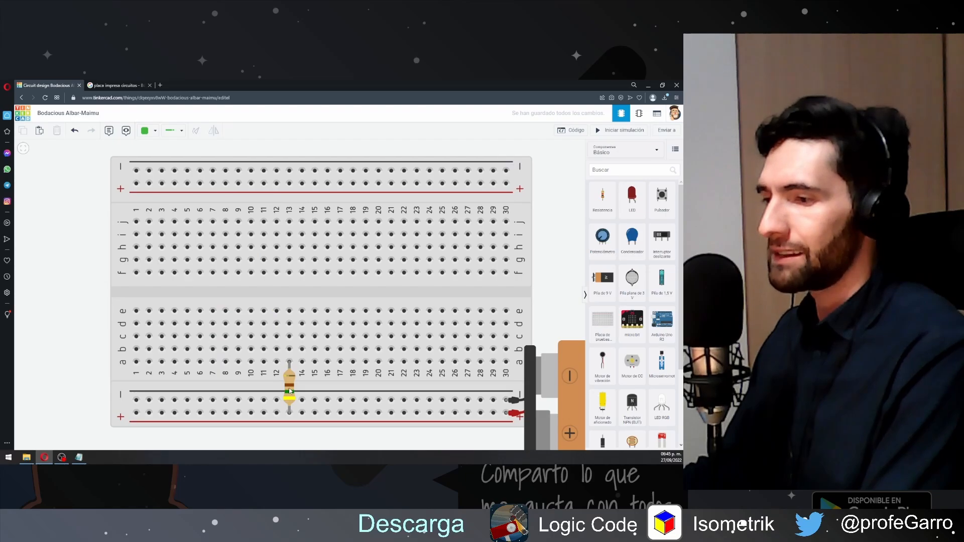
Open the Circuito en serie image from File Explorer, examine the series LED schematic, and return to Tinkercad in the browser.
{"action": "left_click", "coordinate": [26, 456]}
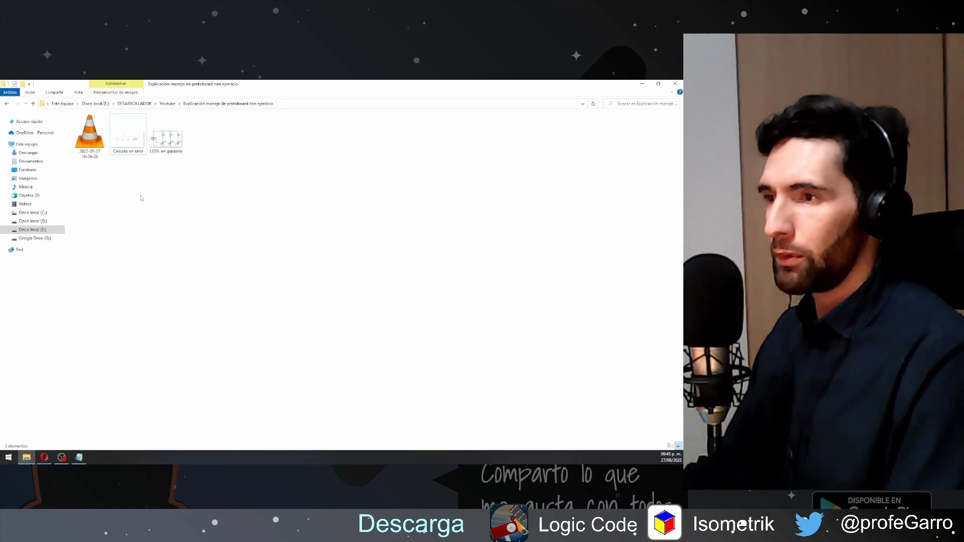
{"action": "double_click", "coordinate": [128, 135]}
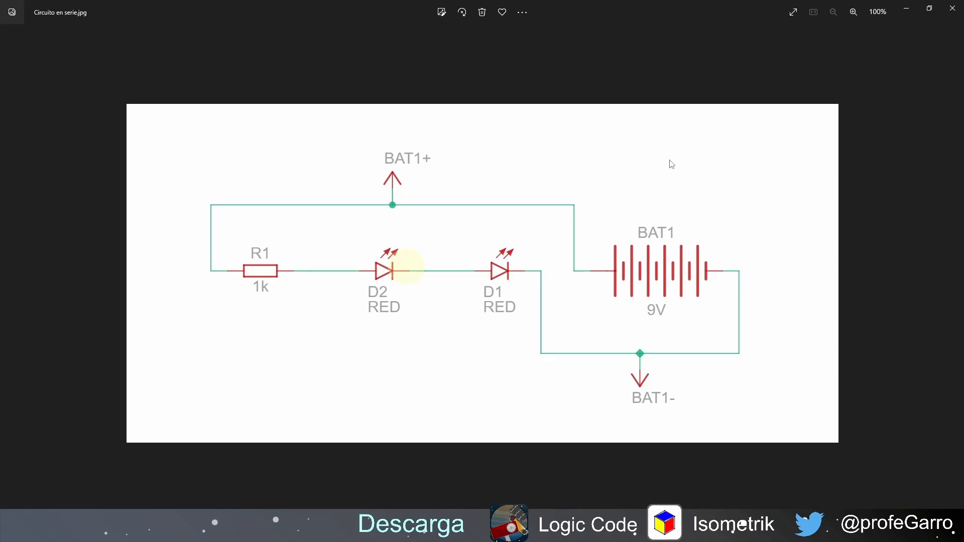
{"action": "left_click", "coordinate": [911, 14]}
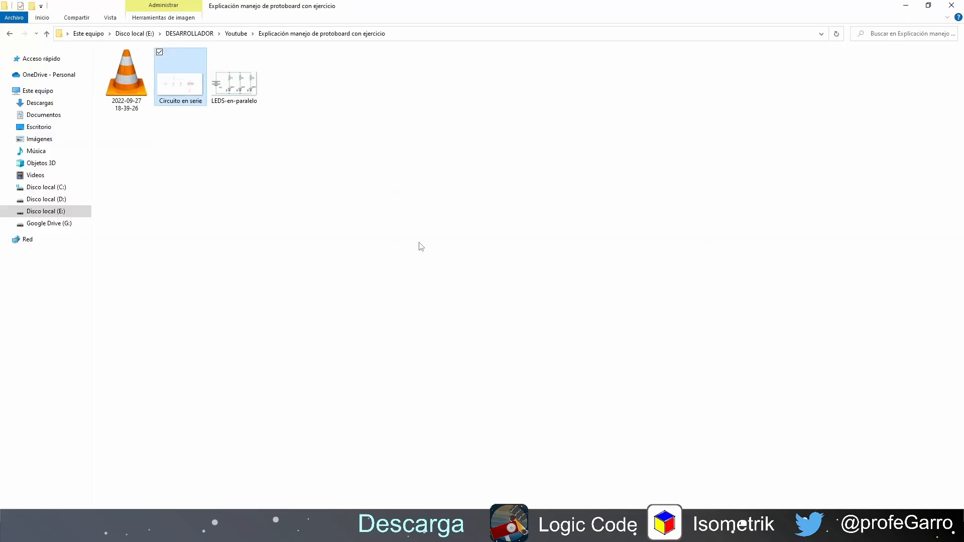
{"action": "left_click", "coordinate": [165, 531]}
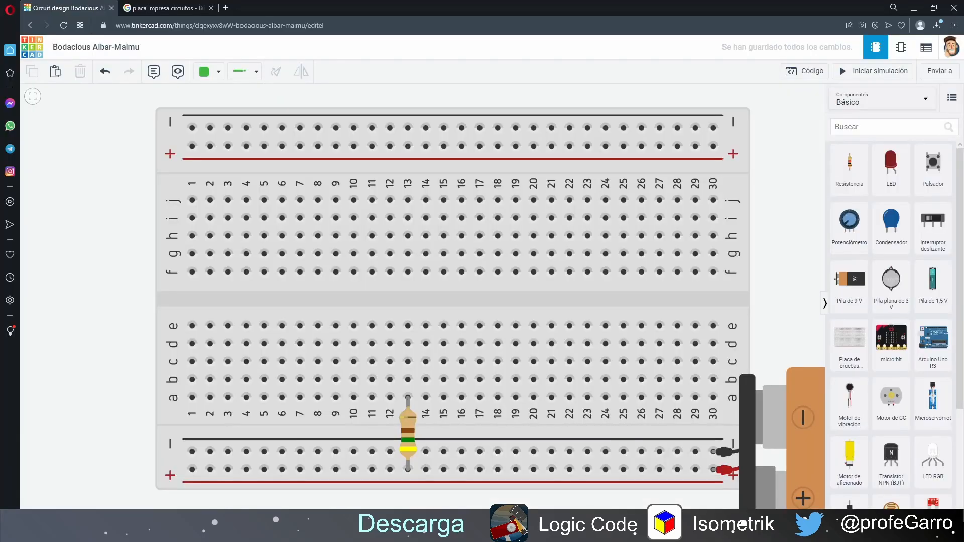
Place two red LEDs on the breadboard, one in holes e6 and e7, the other in holes e12 and e13.
{"action": "left_click_drag", "start_coordinate": [886, 182], "coordinate": [287, 330]}
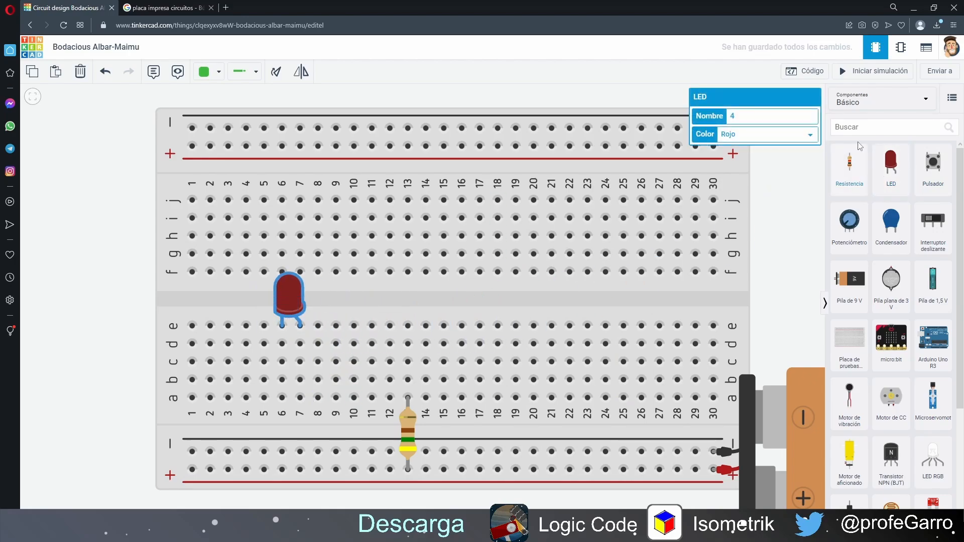
{"action": "left_click_drag", "start_coordinate": [891, 171], "coordinate": [399, 318]}
{"action": "left_click", "coordinate": [124, 313]}
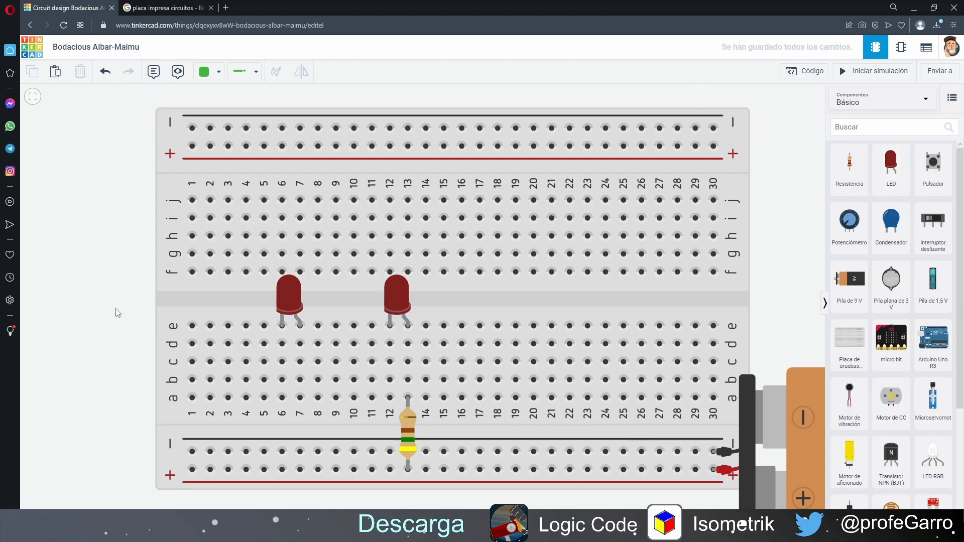
Compare the Circuito en serie schematic in the image viewer with the resistor and LED placement on the Tinkercad breadboard.
{"action": "key", "text": "alt+Tab"}
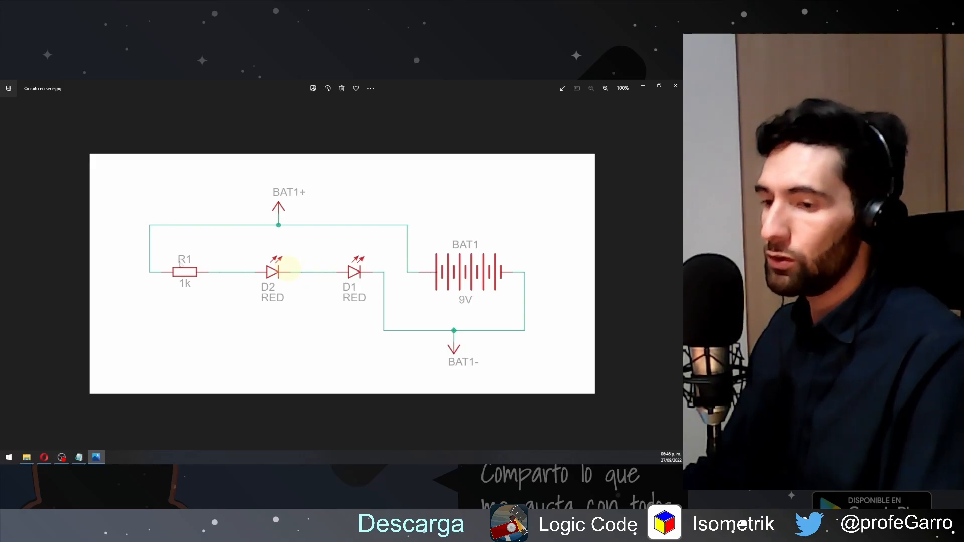
{"action": "left_click", "coordinate": [44, 457]}
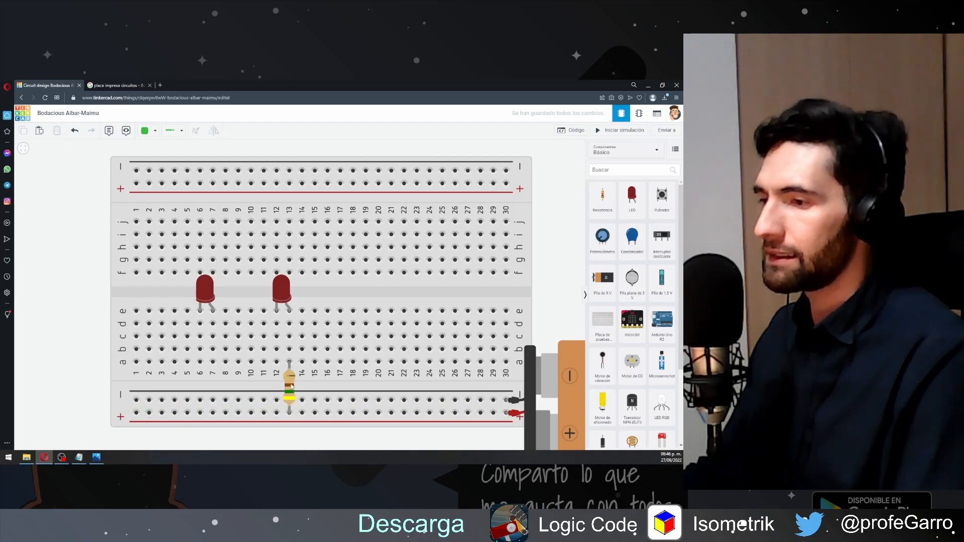
{"action": "left_click", "coordinate": [96, 457]}
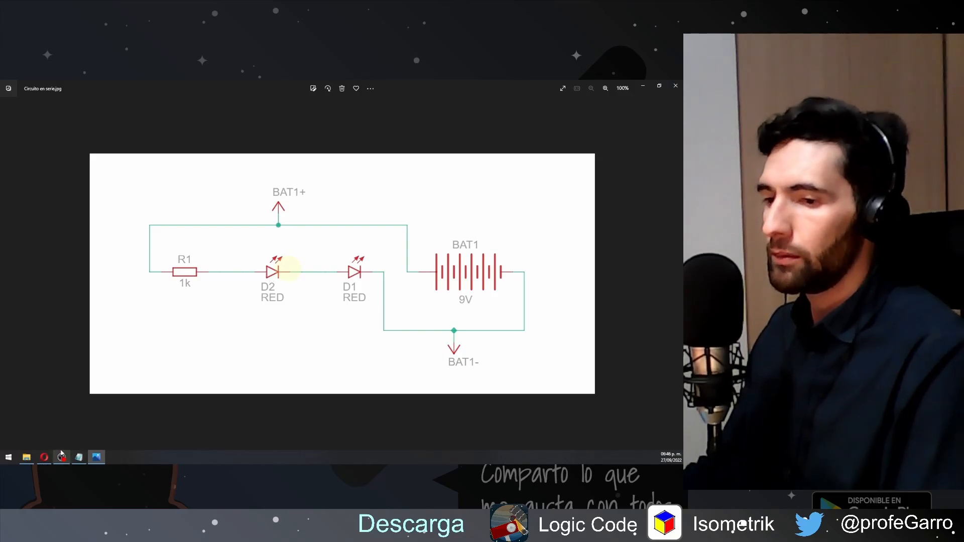
{"action": "left_click", "coordinate": [44, 457]}
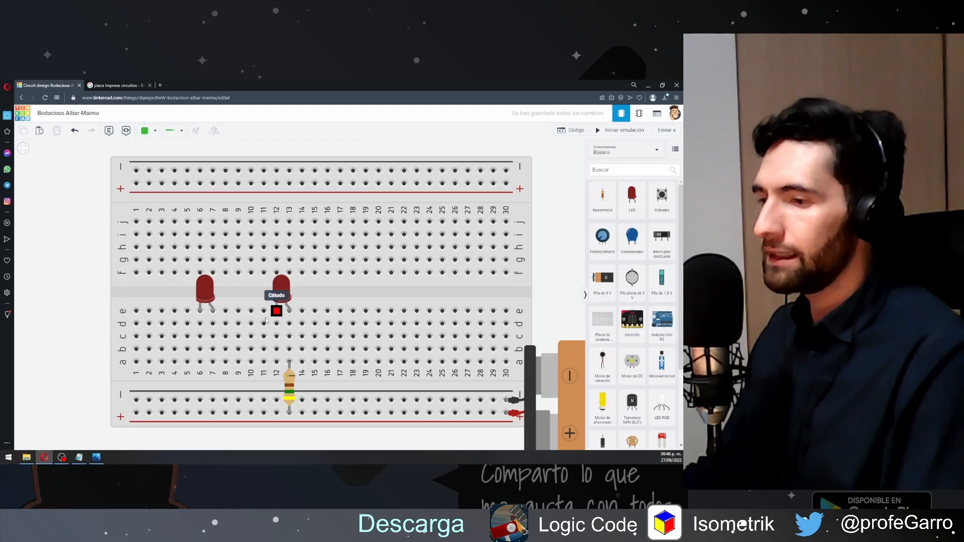
{"action": "left_click", "coordinate": [97, 457]}
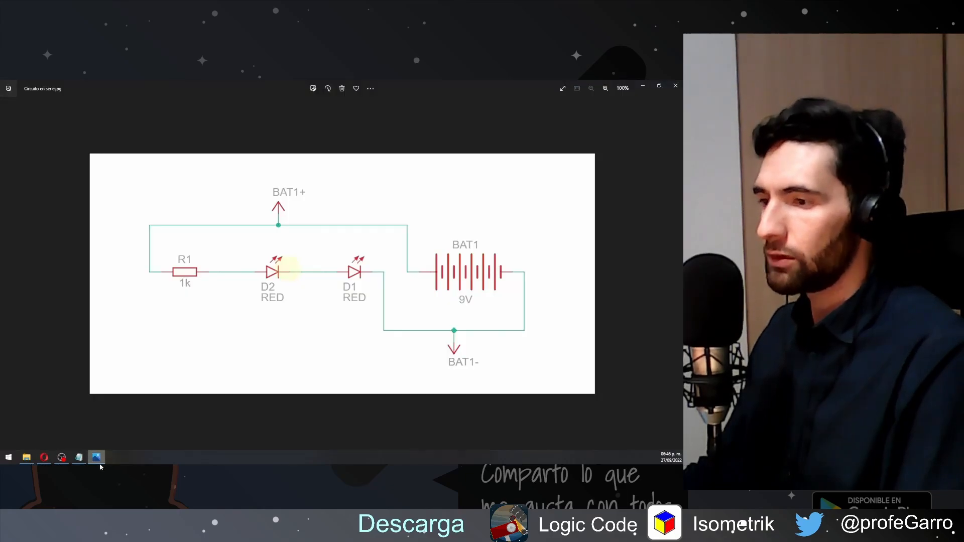
{"action": "left_click", "coordinate": [47, 456]}
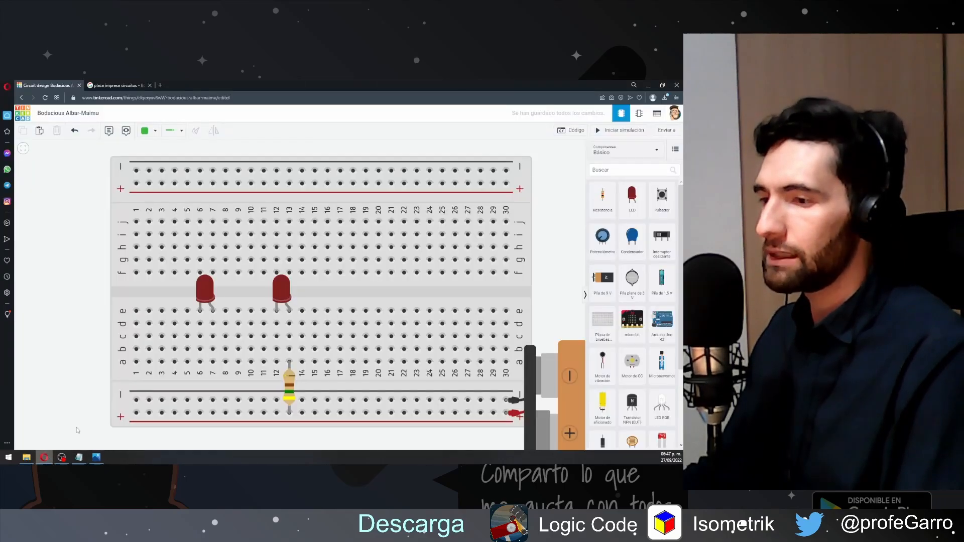
Wire hole a12 to hole a7 to link the two LEDs in series, and check the schematic in the image viewer.
{"action": "left_click", "coordinate": [277, 311]}
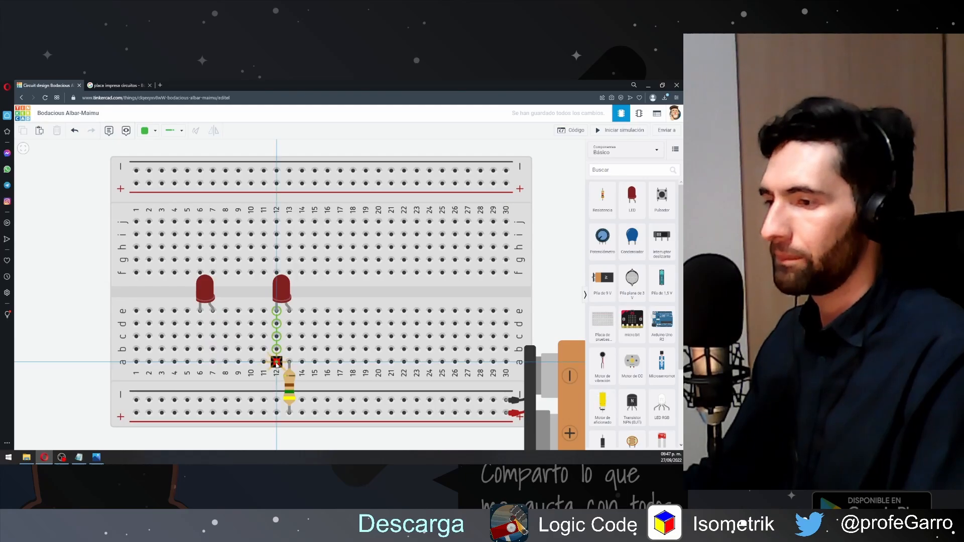
{"action": "left_click", "coordinate": [276, 361]}
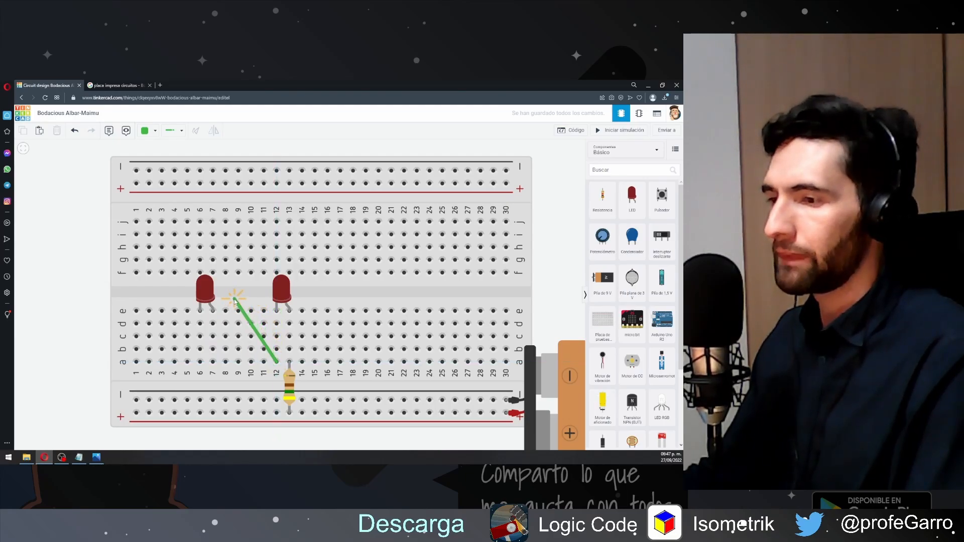
{"action": "left_click", "coordinate": [213, 362]}
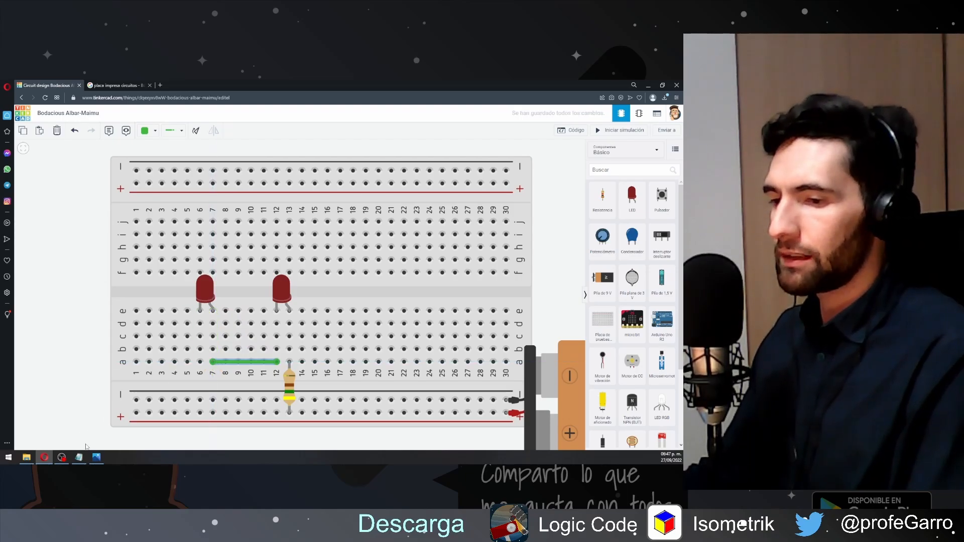
{"action": "left_click", "coordinate": [97, 458]}
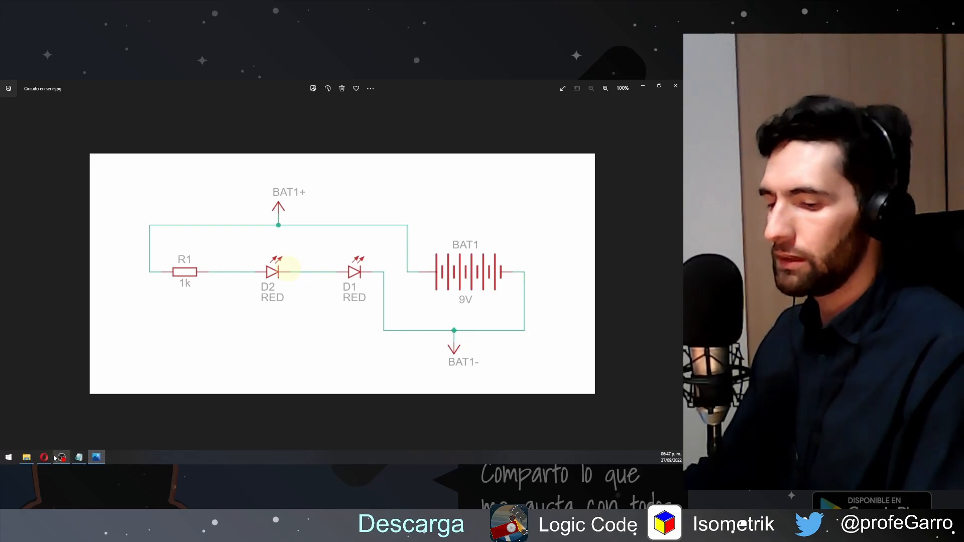
Return to Tinkercad, wire hole a6 to the lower negative rail, and run and stop the simulation of the series circuit.
{"action": "mouse_move", "coordinate": [60, 458]}
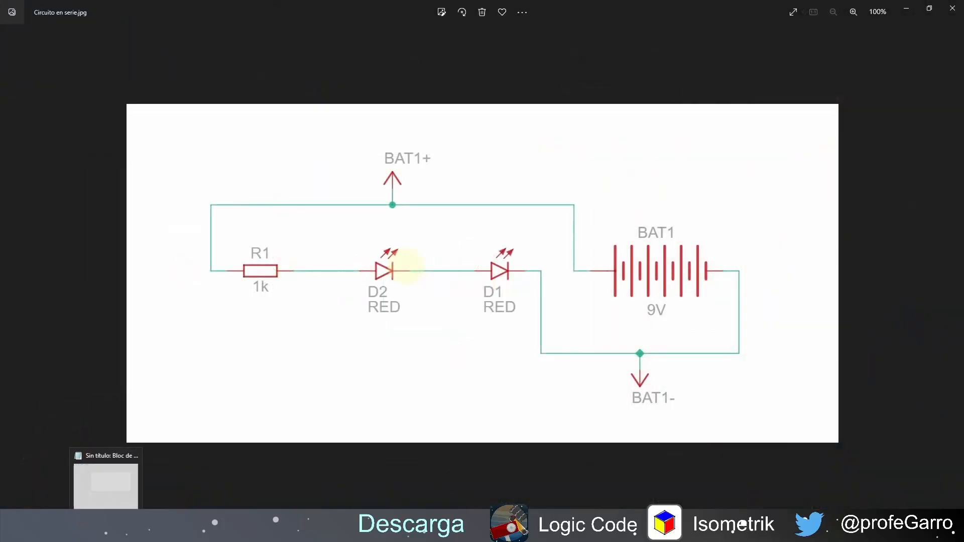
{"action": "left_click", "coordinate": [83, 482]}
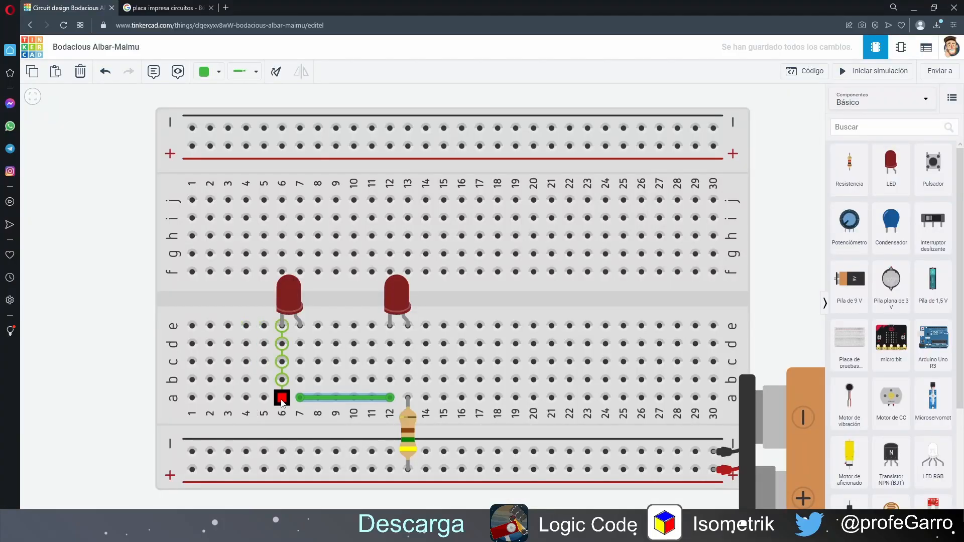
{"action": "left_click", "coordinate": [282, 397]}
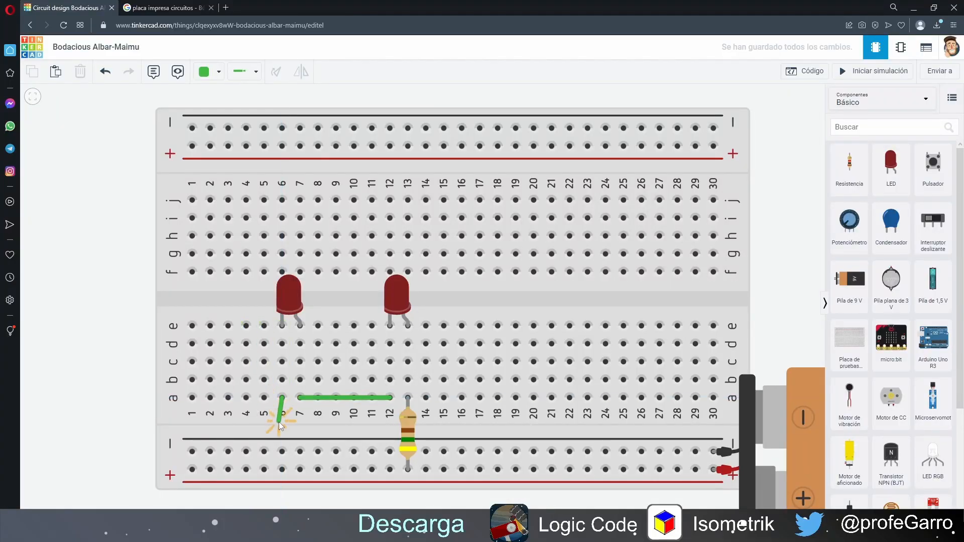
{"action": "left_click", "coordinate": [282, 452]}
{"action": "left_click", "coordinate": [876, 73]}
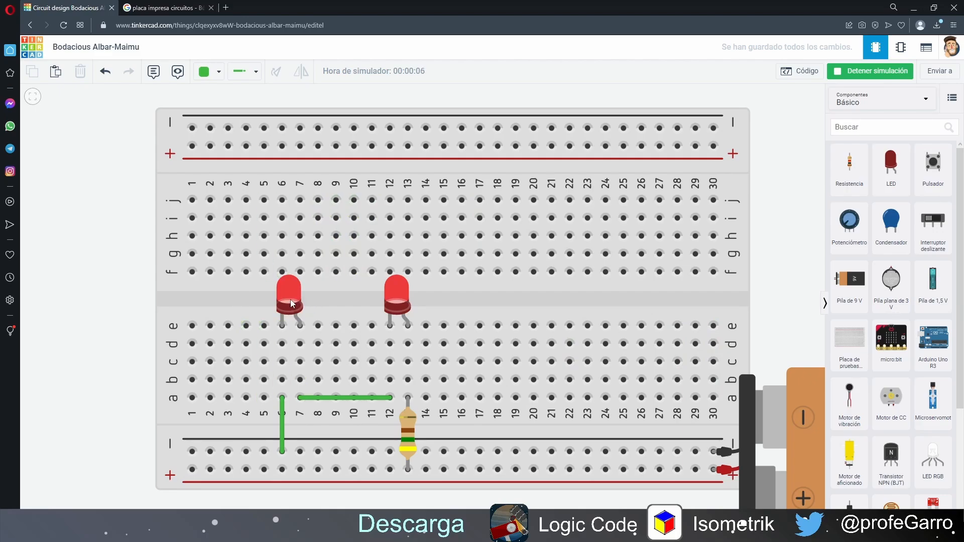
{"action": "left_click", "coordinate": [876, 73]}
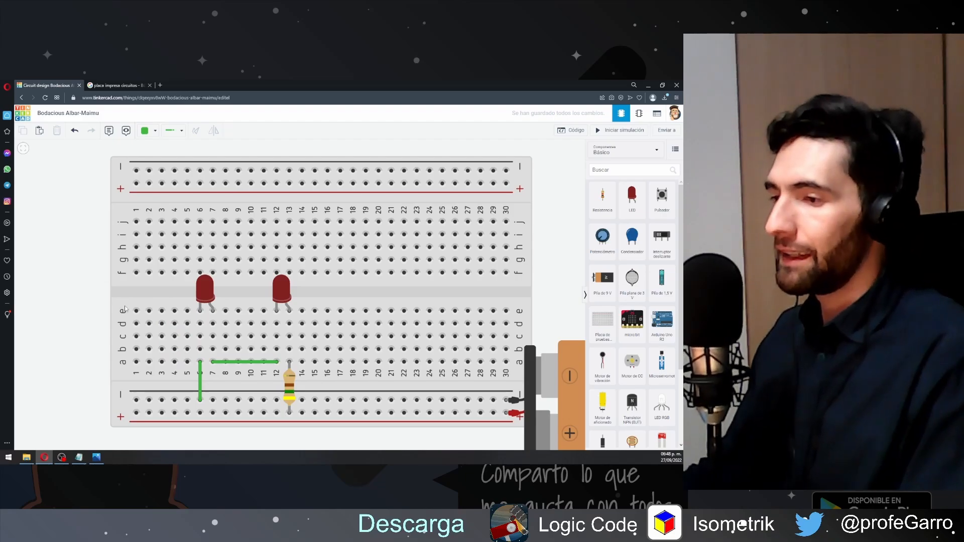
Examine the LEDS-en-paralelo schematic in the image viewer and return to Tinkercad in the browser.
{"action": "left_click", "coordinate": [96, 457]}
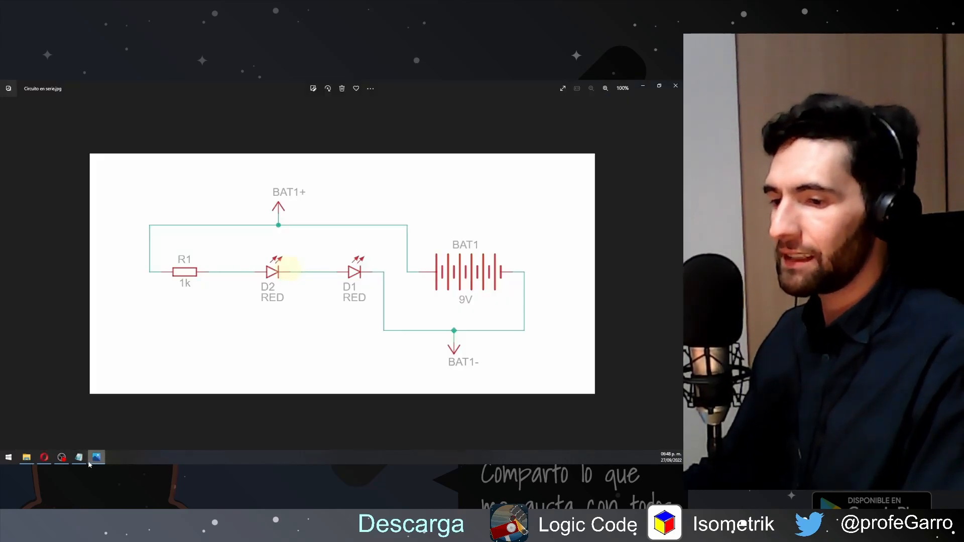
{"action": "key", "text": "Right"}
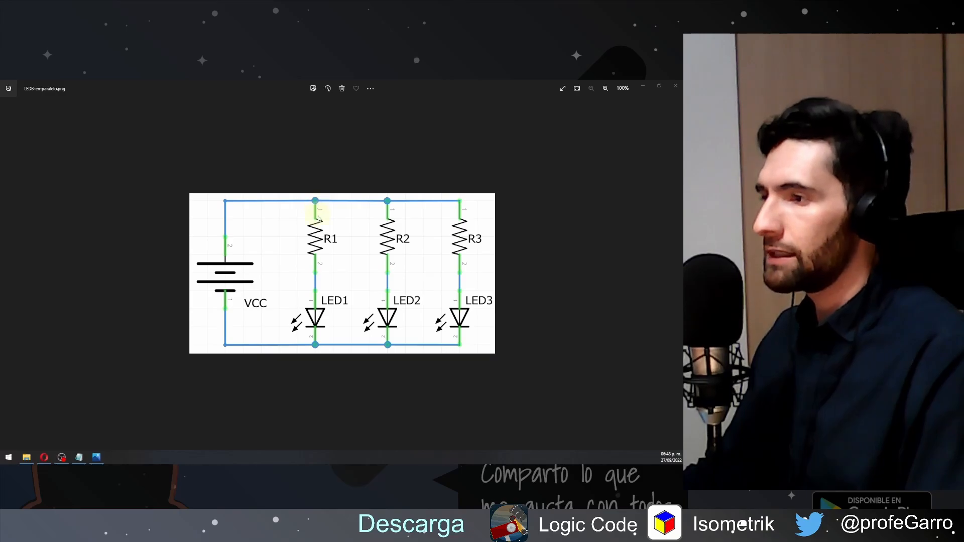
{"action": "left_click", "coordinate": [44, 457]}
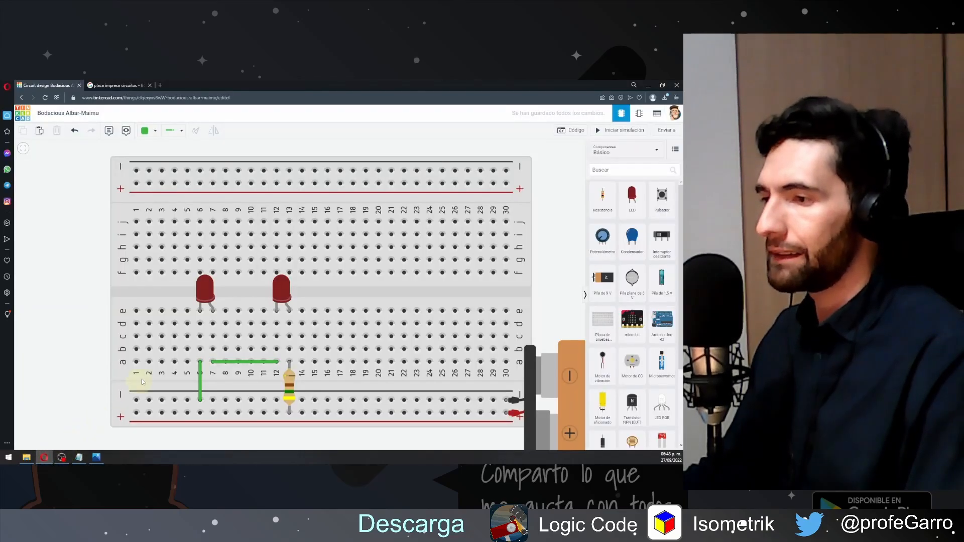
Delete the two green wires of the series circuit and place a third red LED in holes e17 and e18.
{"action": "left_click", "coordinate": [199, 380]}
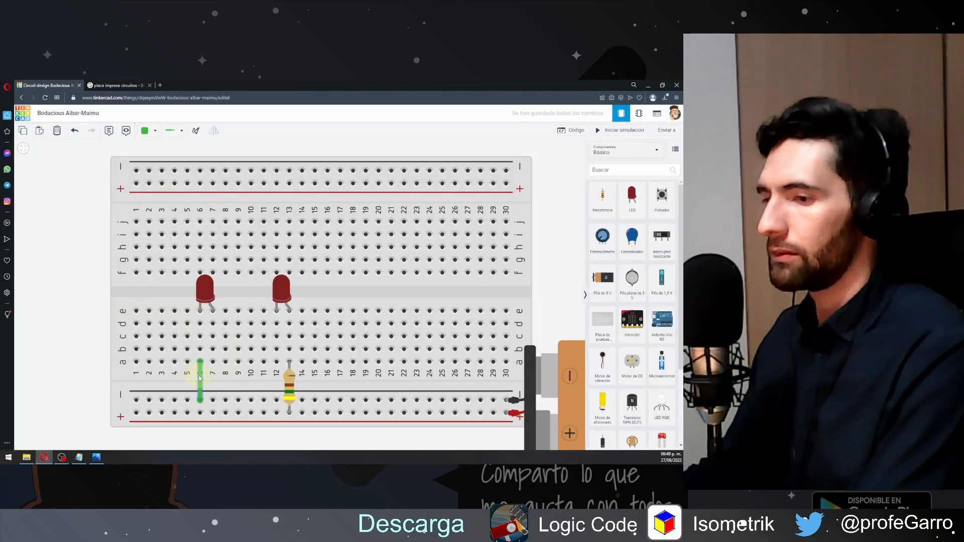
{"action": "key", "text": "Delete"}
{"action": "left_click", "coordinate": [205, 289]}
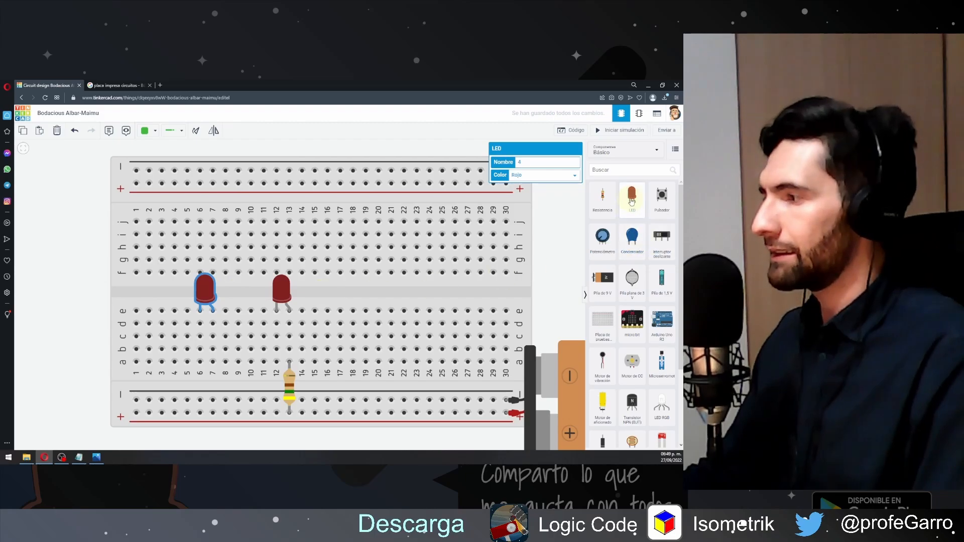
{"action": "left_click_drag", "start_coordinate": [632, 196], "coordinate": [348, 315]}
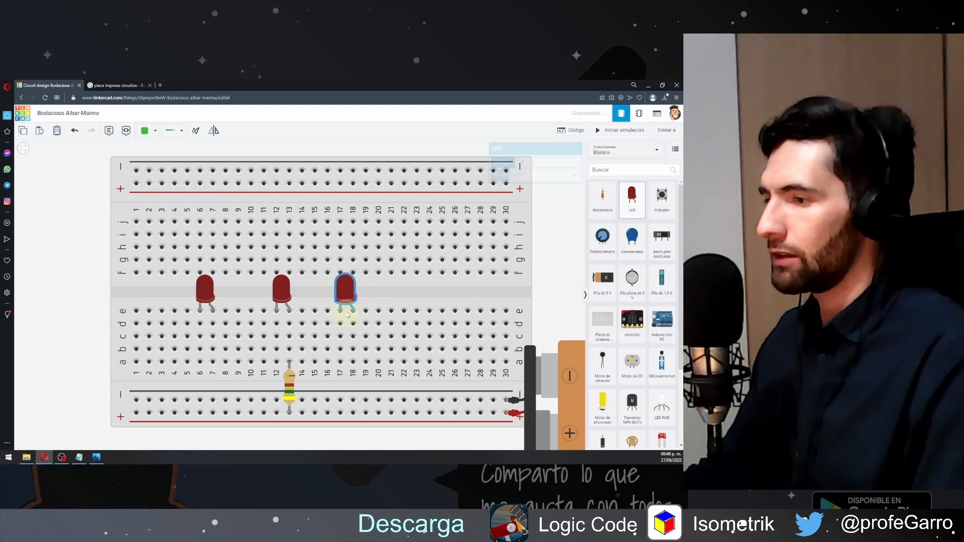
{"action": "left_click", "coordinate": [97, 291]}
Copy the 450 Ω resistor and place duplicates in columns 18 and 7, each from row a to the lower positive rail.
{"action": "left_click", "coordinate": [288, 396]}
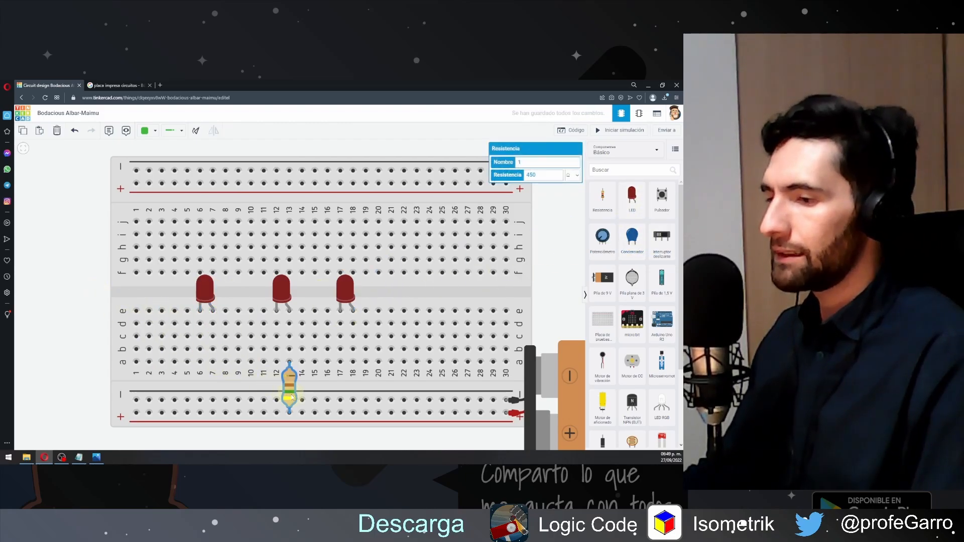
{"action": "key", "text": "ctrl+c"}
{"action": "key", "text": "ctrl+v"}
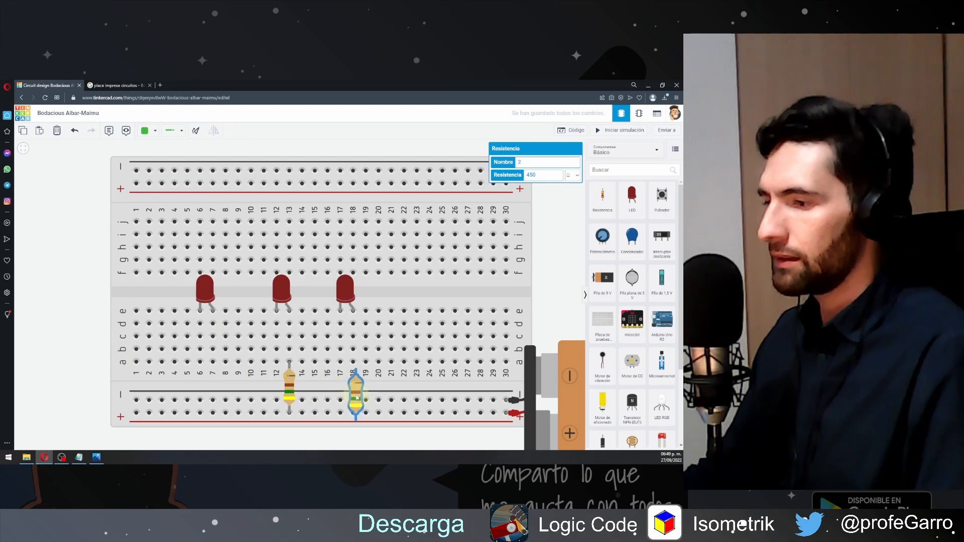
{"action": "left_click", "coordinate": [353, 382]}
{"action": "key", "text": "ctrl+v"}
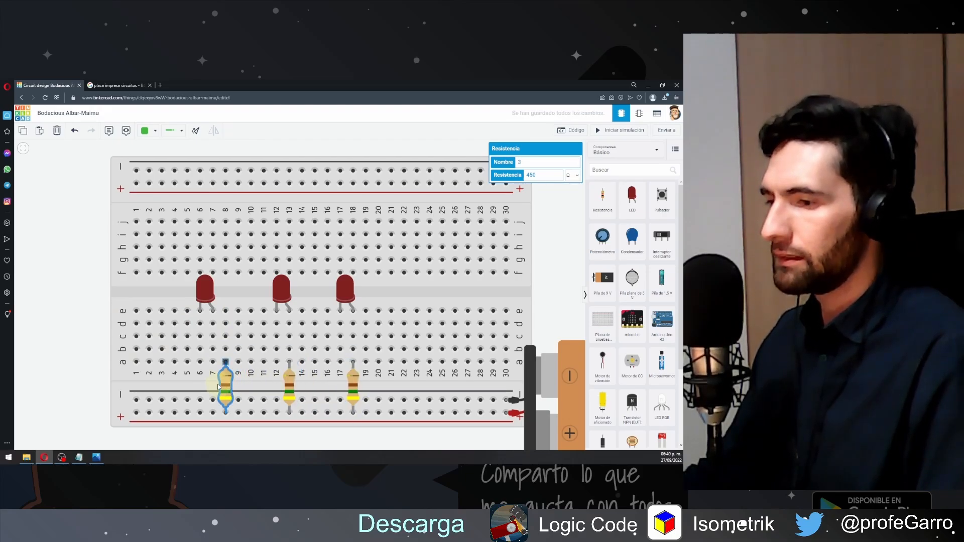
{"action": "left_click", "coordinate": [213, 384]}
{"action": "left_click", "coordinate": [49, 338]}
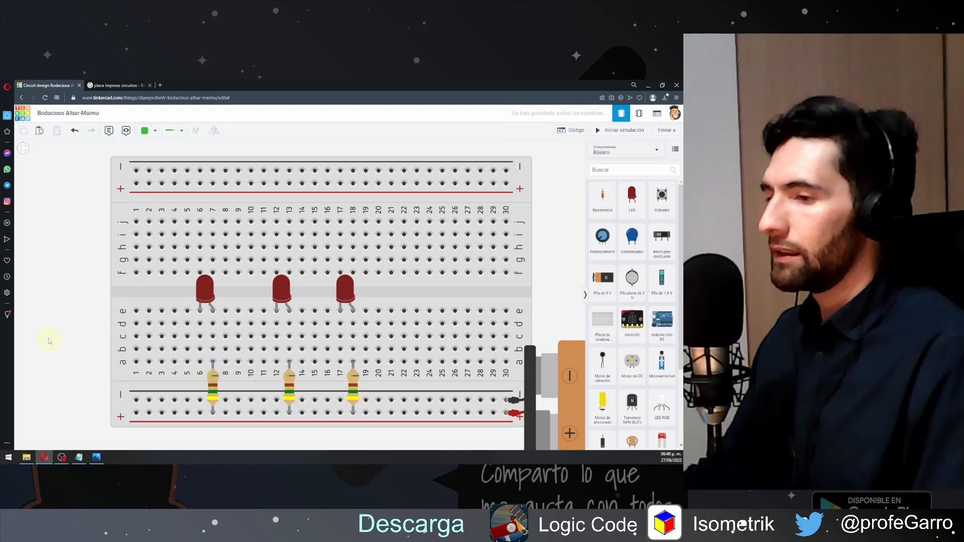
Check the LED and resistor connections in the LEDS-en-paralelo schematic and return to the Tinkercad breadboard.
{"action": "mouse_move", "coordinate": [96, 457]}
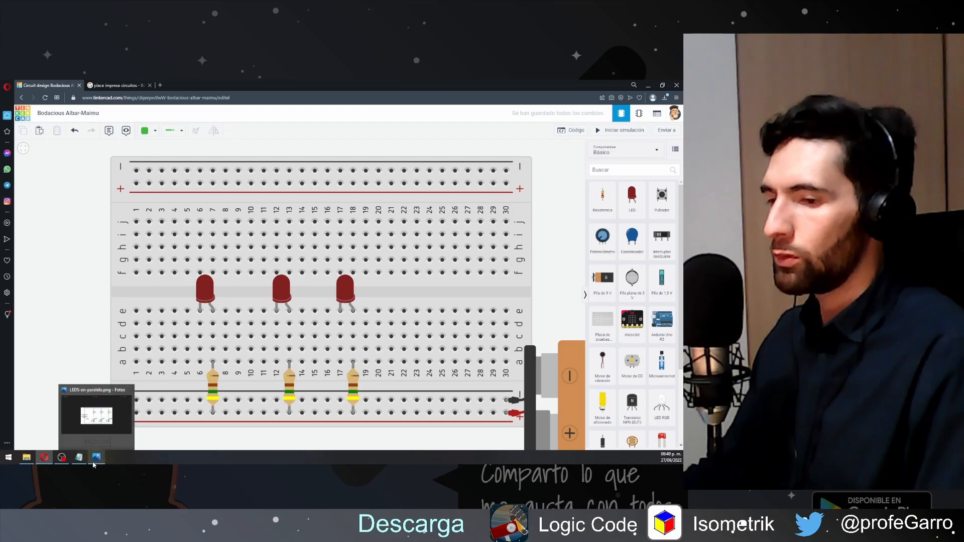
{"action": "left_click", "coordinate": [107, 408]}
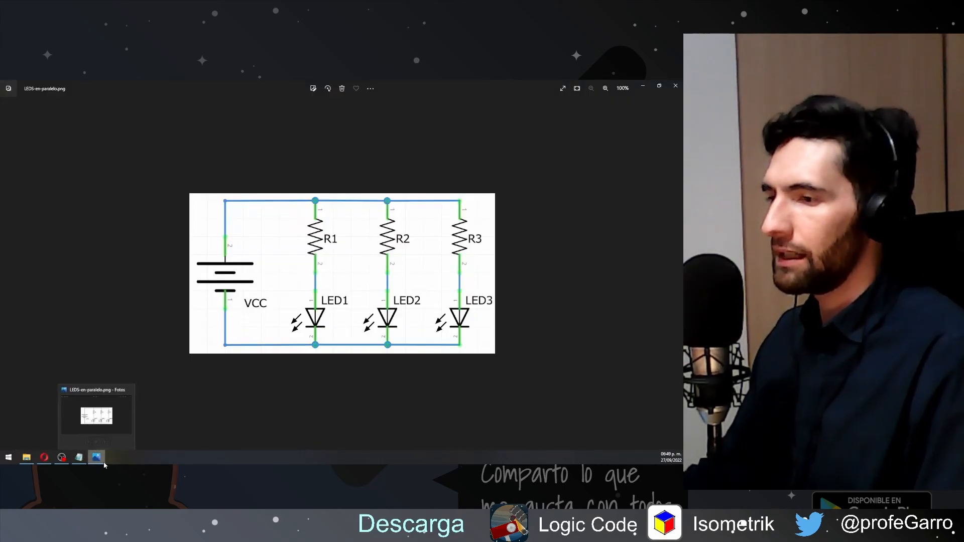
{"action": "left_click", "coordinate": [46, 458]}
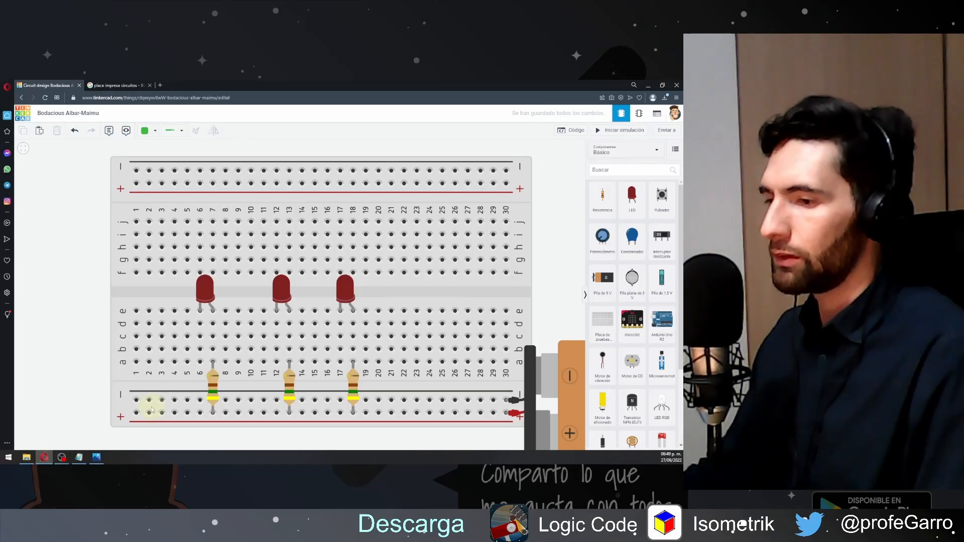
Wire holes a6, a12 and a17 to the lower negative rail, and run and stop the simulation of the parallel circuit.
{"action": "left_click", "coordinate": [200, 405]}
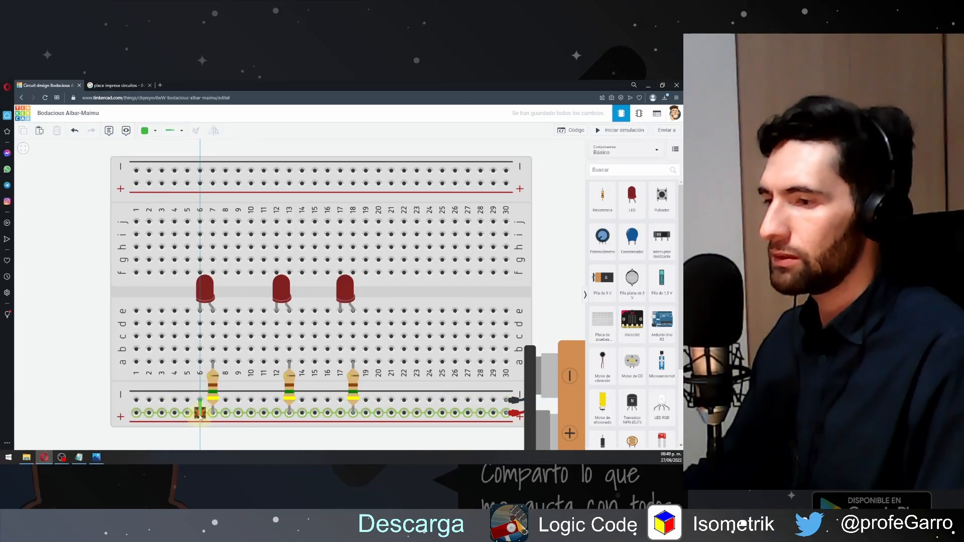
{"action": "left_click", "coordinate": [200, 361]}
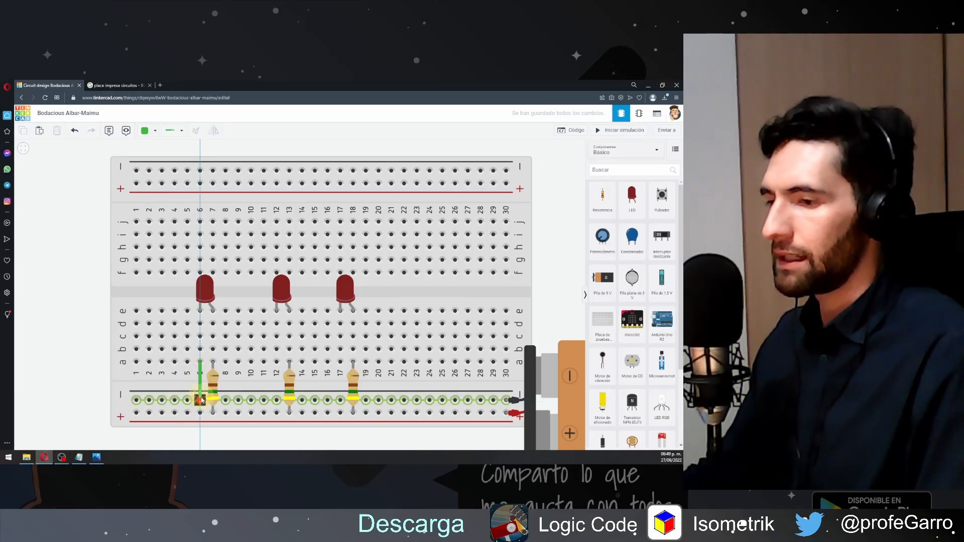
{"action": "left_click", "coordinate": [276, 361]}
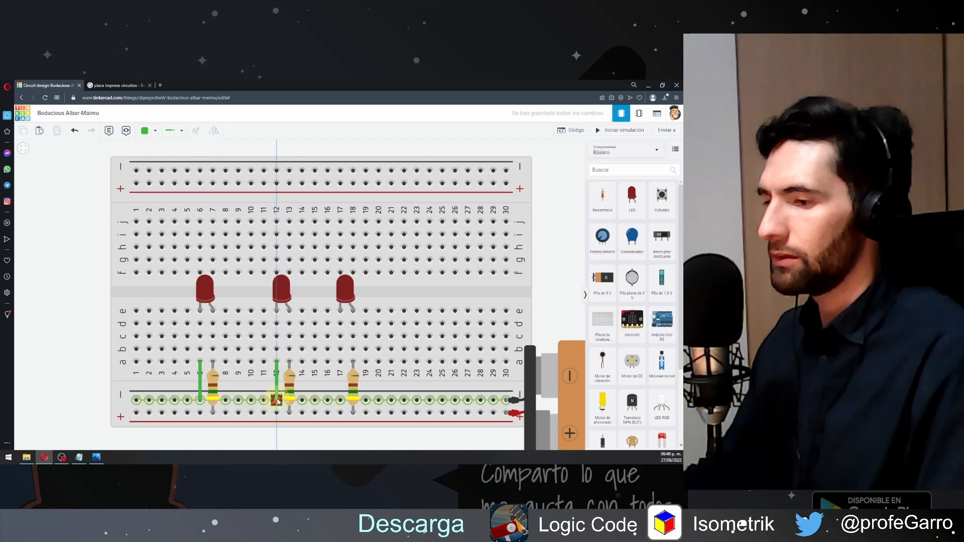
{"action": "left_click", "coordinate": [276, 400]}
{"action": "left_click", "coordinate": [340, 362]}
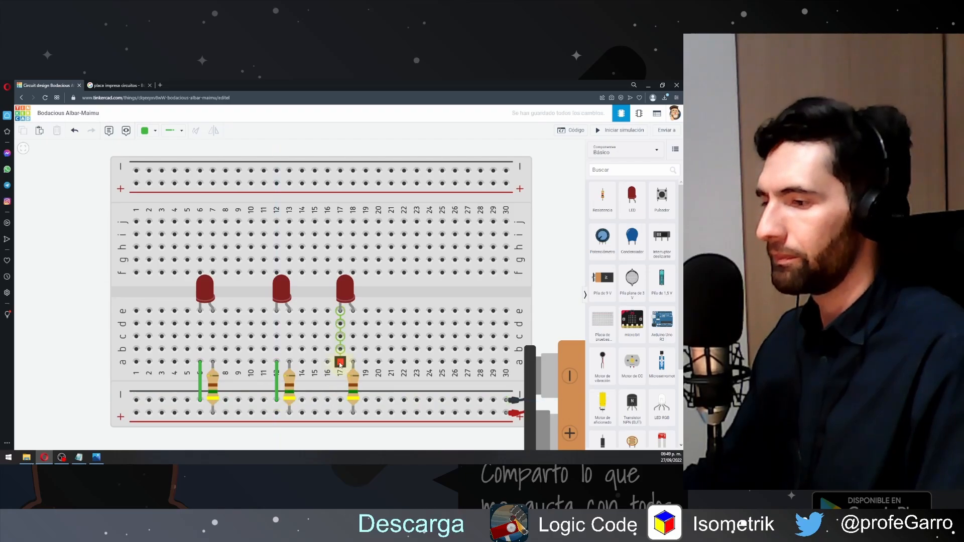
{"action": "left_click", "coordinate": [339, 400]}
{"action": "left_click", "coordinate": [547, 266]}
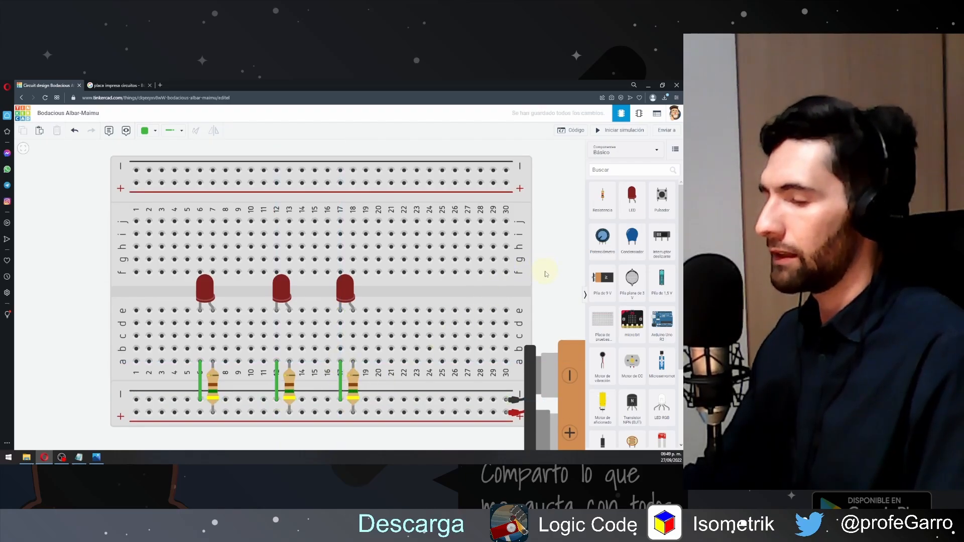
{"action": "left_click", "coordinate": [603, 131]}
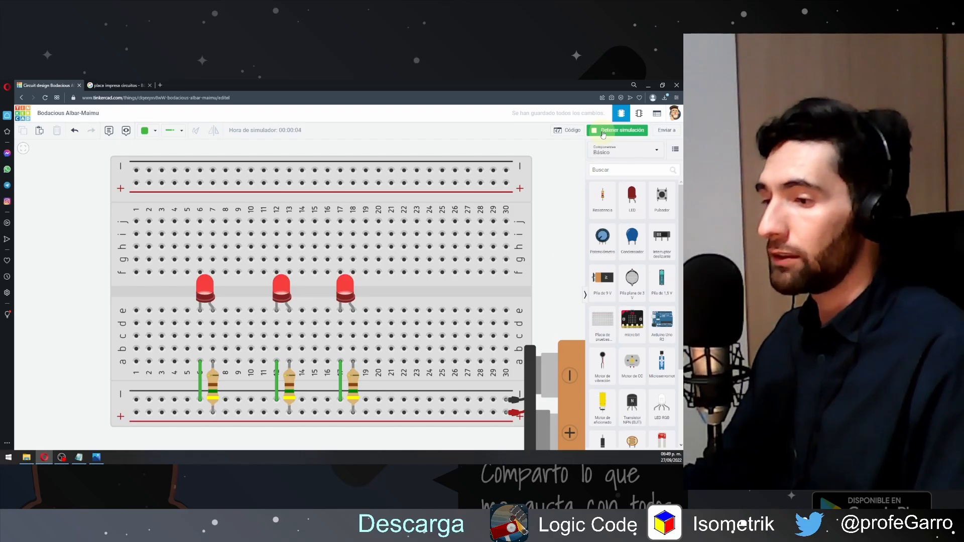
{"action": "left_click", "coordinate": [603, 132]}
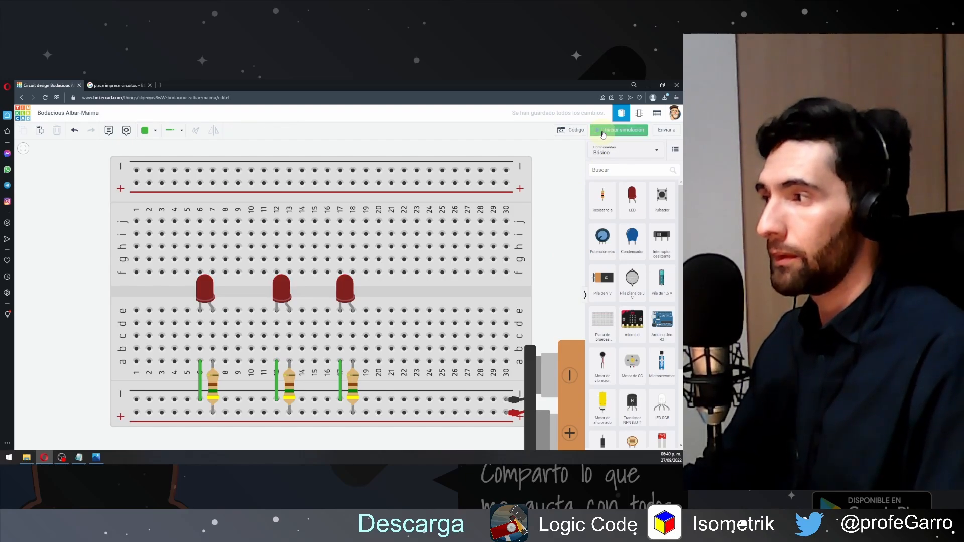
Delete the resistors in columns 13 and 7 and the negative-rail wires in columns 12 and 6.
{"action": "left_click", "coordinate": [290, 393]}
{"action": "key", "text": "Delete"}
{"action": "left_click", "coordinate": [213, 389]}
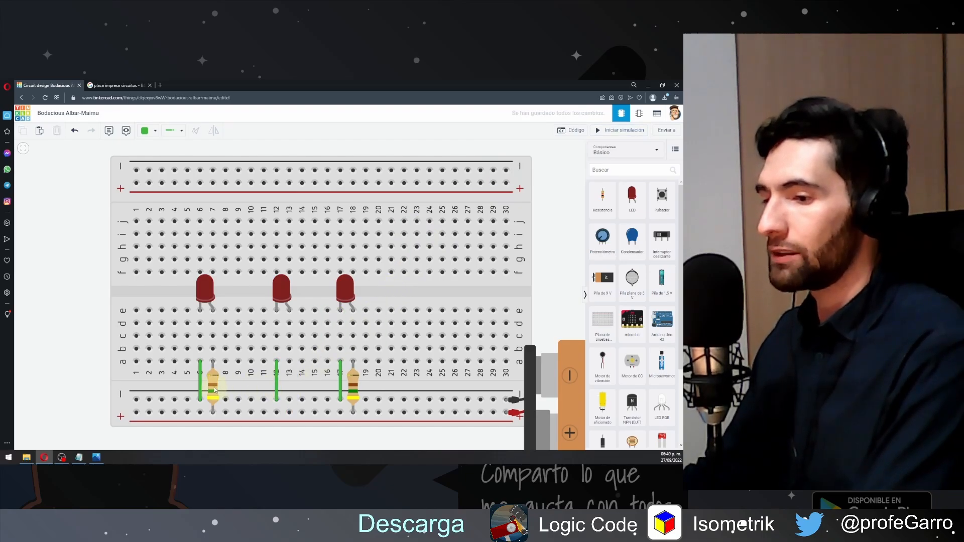
{"action": "key", "text": "Delete"}
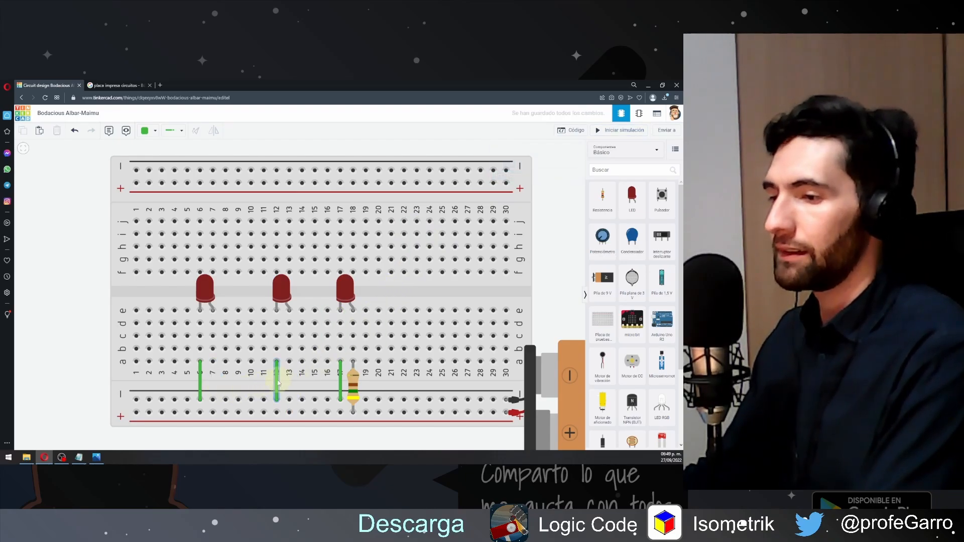
{"action": "left_click", "coordinate": [277, 383]}
{"action": "key", "text": "Delete"}
{"action": "left_click", "coordinate": [200, 382]}
{"action": "key", "text": "Delete"}
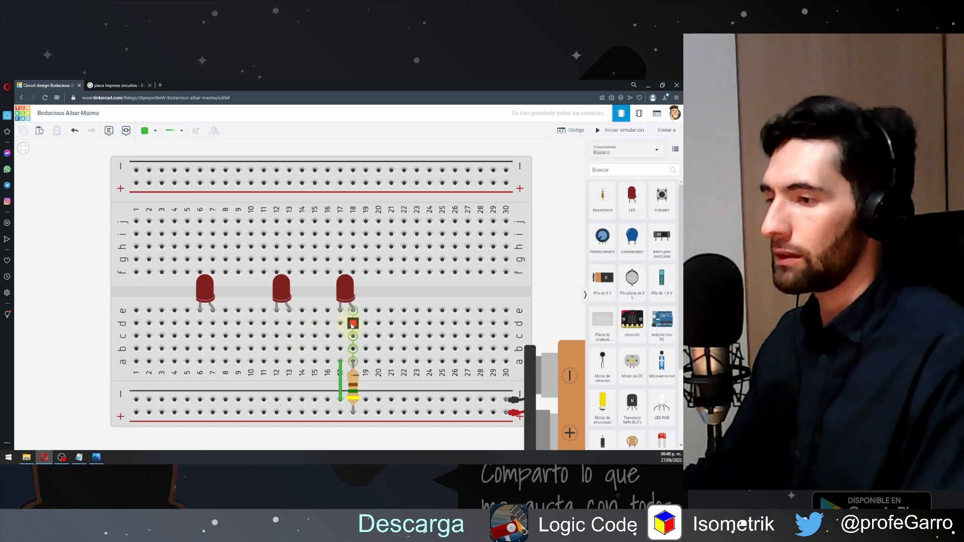
Wire d18 to d13, c17 to c12, b13 to b7 and a12 to a6, and run and stop the simulation.
{"action": "left_click", "coordinate": [353, 323]}
{"action": "left_click", "coordinate": [289, 322]}
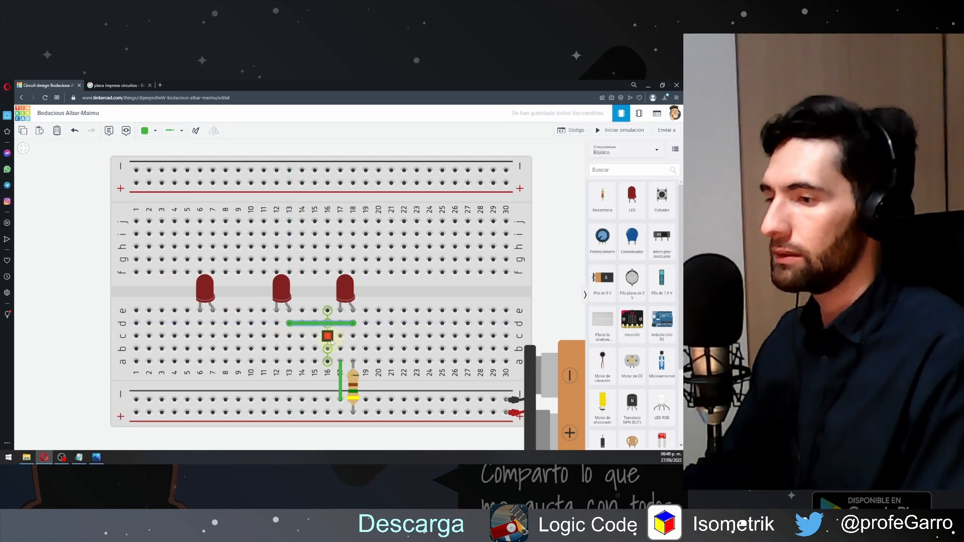
{"action": "left_click", "coordinate": [340, 336]}
{"action": "left_click", "coordinate": [277, 336]}
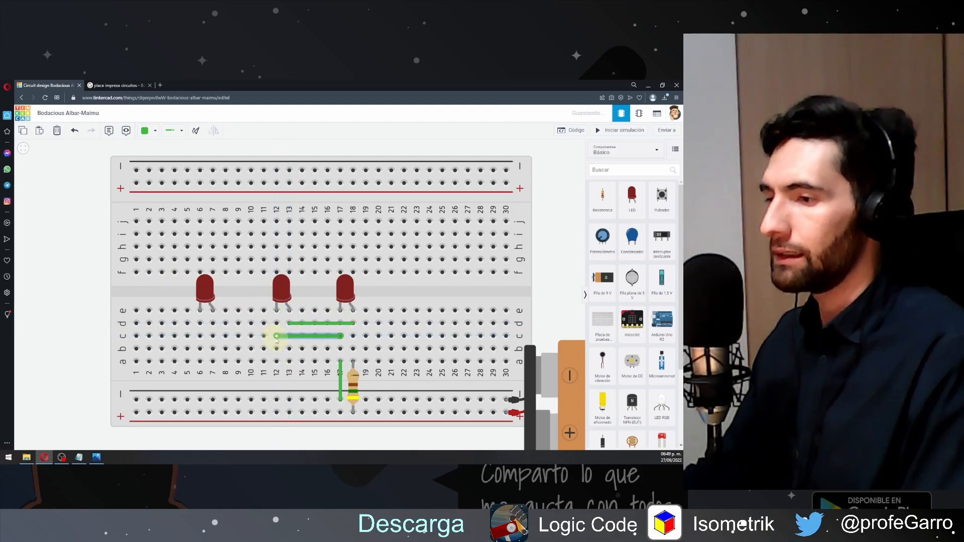
{"action": "left_click", "coordinate": [289, 349]}
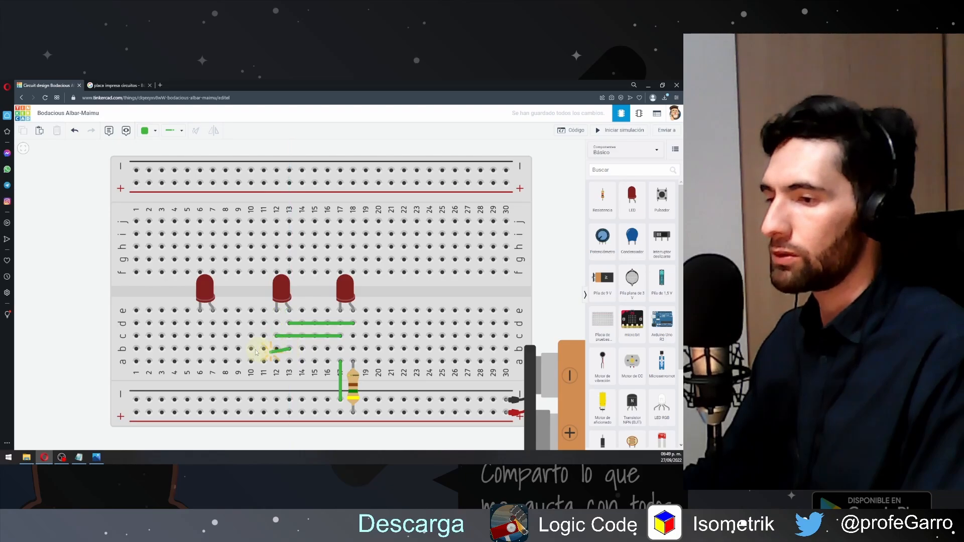
{"action": "left_click", "coordinate": [212, 348]}
{"action": "left_click", "coordinate": [276, 361]}
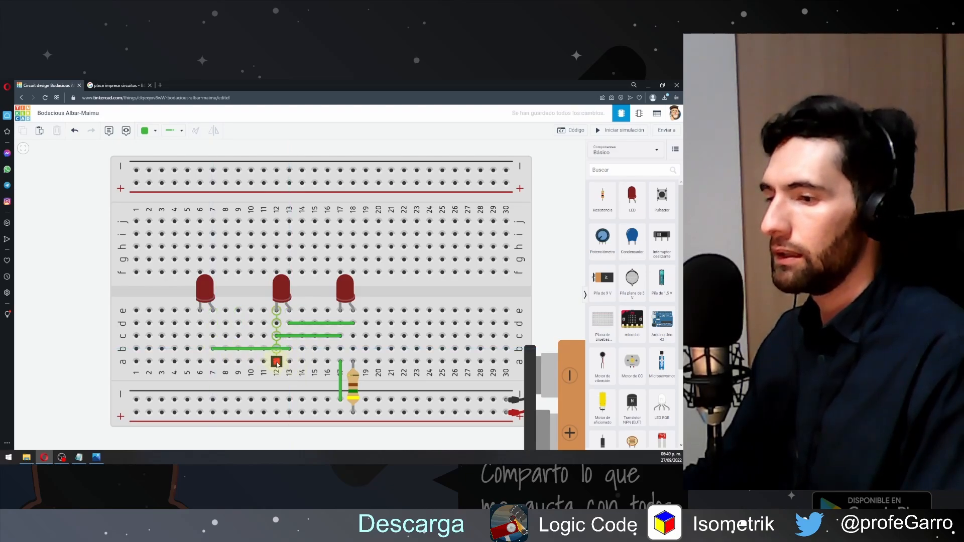
{"action": "left_click", "coordinate": [200, 361]}
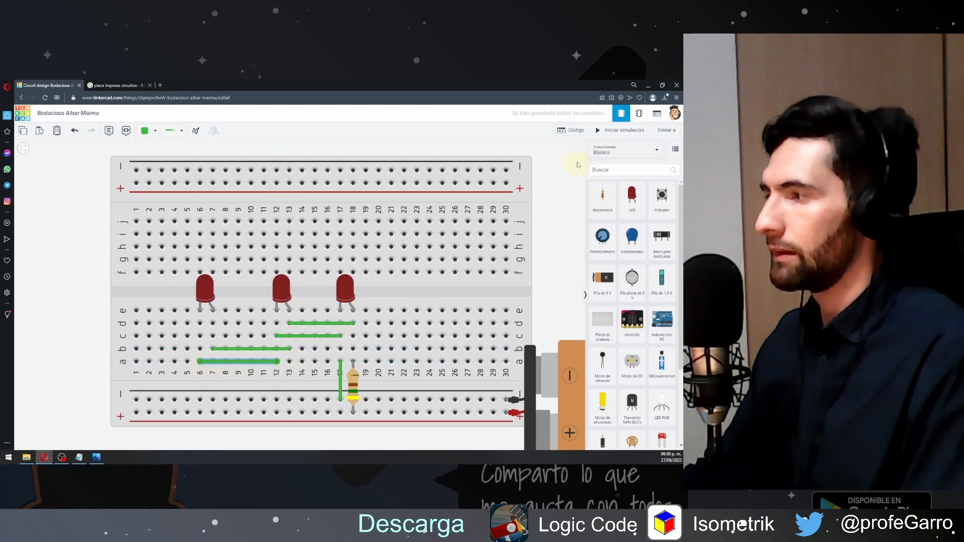
{"action": "left_click", "coordinate": [604, 132]}
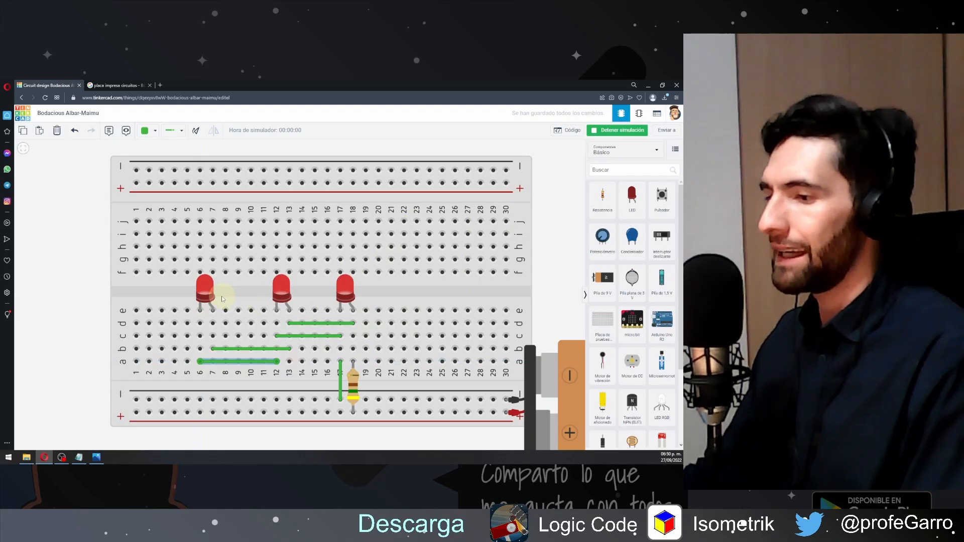
{"action": "left_click", "coordinate": [596, 134]}
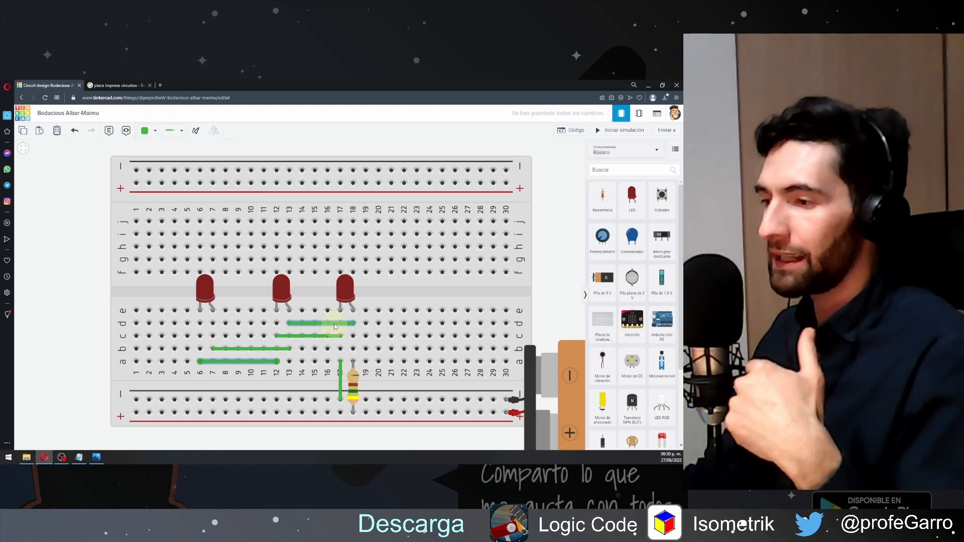
Undo the series wiring and the deletions to restore the parallel circuit with three resistors and three negative-rail wires.
{"action": "key", "text": "ctrl+z"}
{"action": "key", "text": "ctrl+z"}
{"action": "key", "text": "ctrl+z"}
{"action": "key", "text": "ctrl+z"}
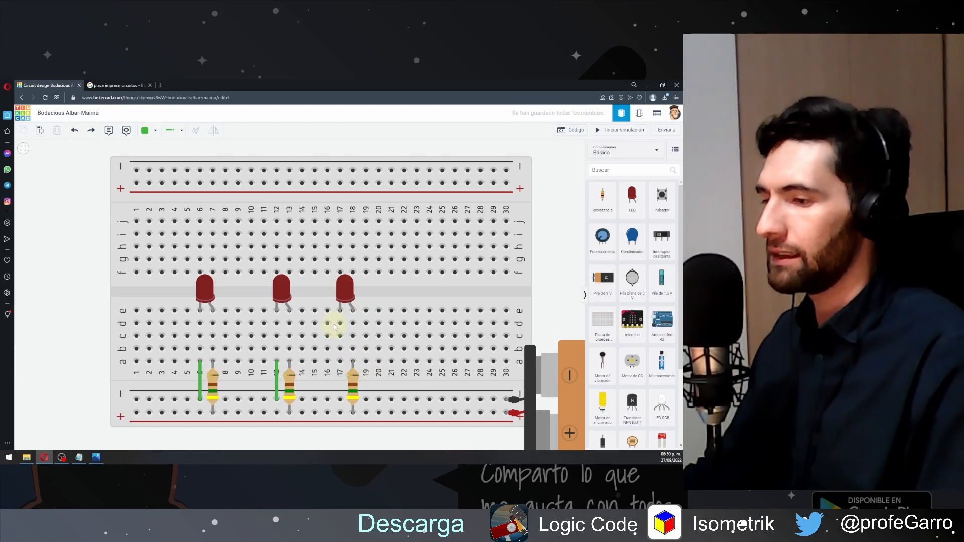
{"action": "key", "text": "ctrl+z"}
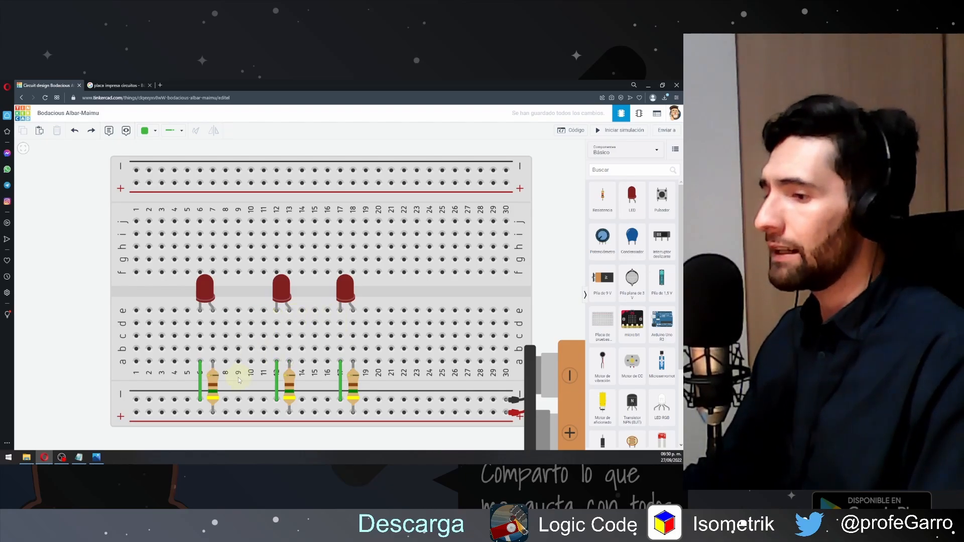
Find the series exercise breadboard with the four green LEDs, and start and stop the simulation.
{"action": "scroll", "coordinate": [238, 377], "scroll_direction": "down", "scroll_amount": 10}
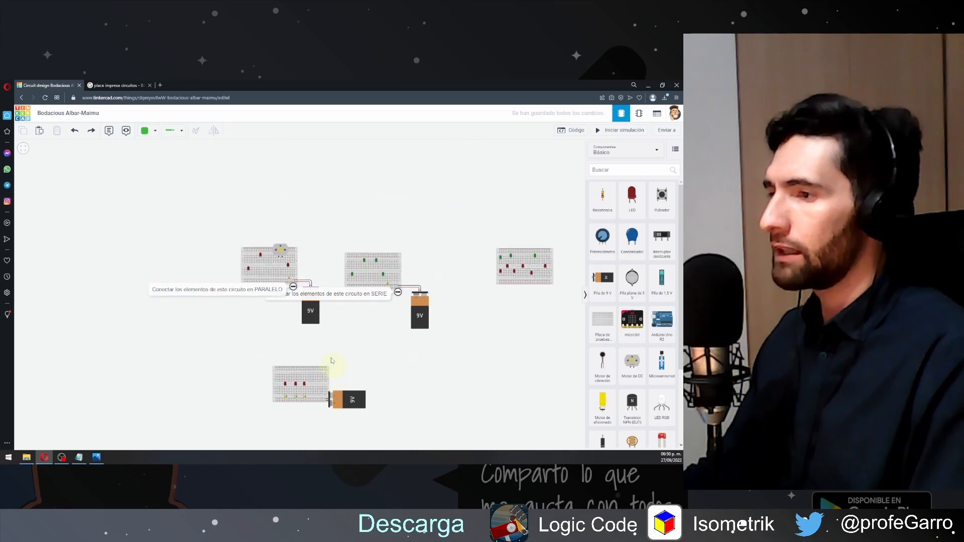
{"action": "scroll", "coordinate": [337, 326], "scroll_direction": "up", "scroll_amount": 8}
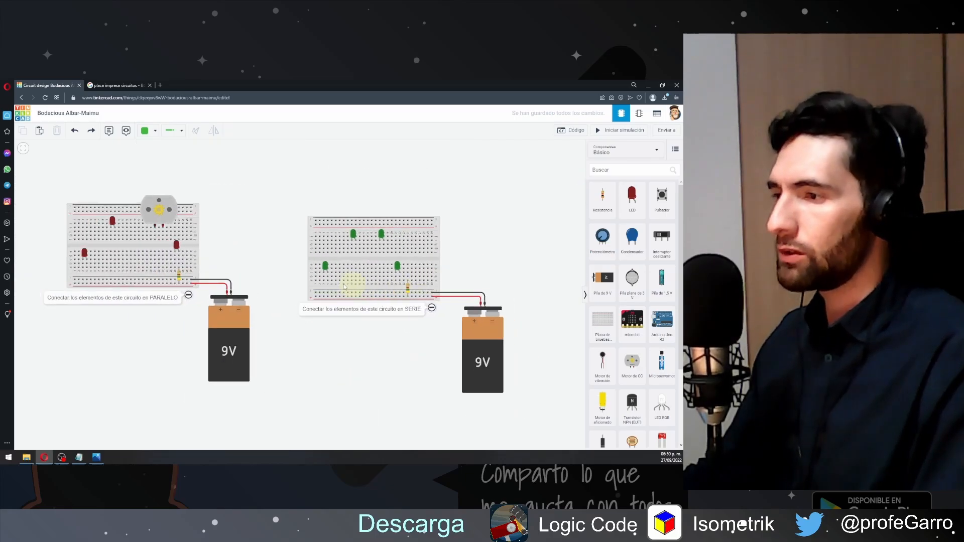
{"action": "scroll", "coordinate": [317, 281], "scroll_direction": "up", "scroll_amount": 3}
{"action": "scroll", "coordinate": [317, 280], "scroll_direction": "down", "scroll_amount": 2}
{"action": "scroll", "coordinate": [247, 279], "scroll_direction": "up", "scroll_amount": 2}
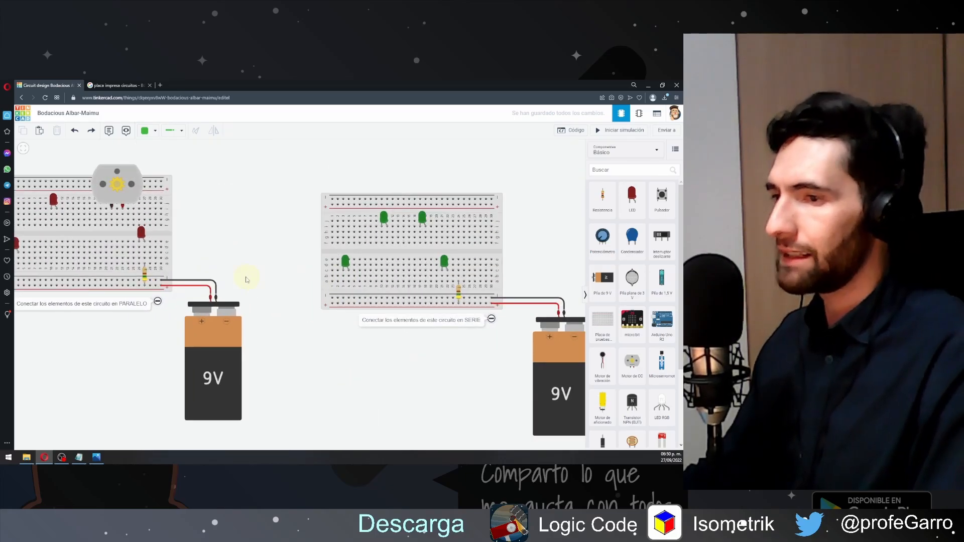
{"action": "scroll", "coordinate": [247, 279], "scroll_direction": "down", "scroll_amount": 1}
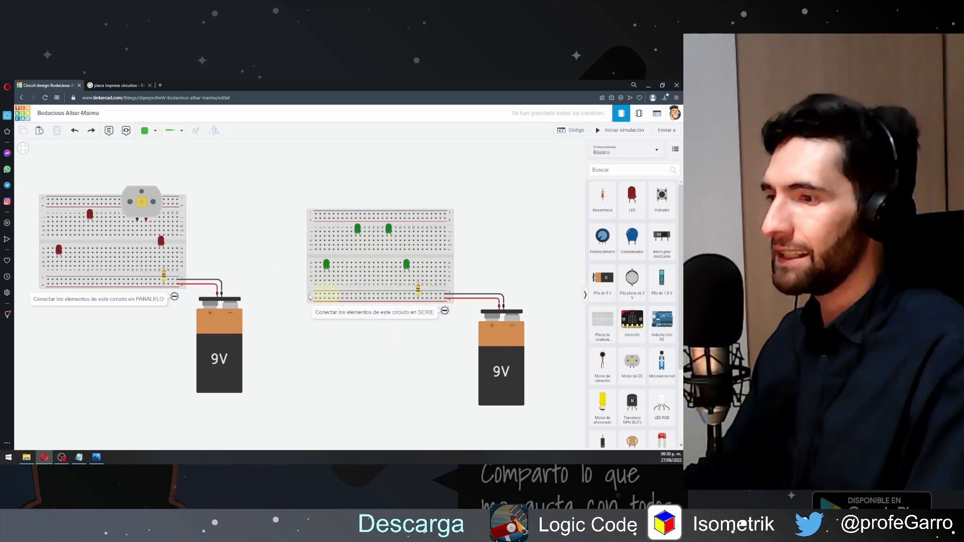
{"action": "scroll", "coordinate": [415, 277], "scroll_direction": "up", "scroll_amount": 3}
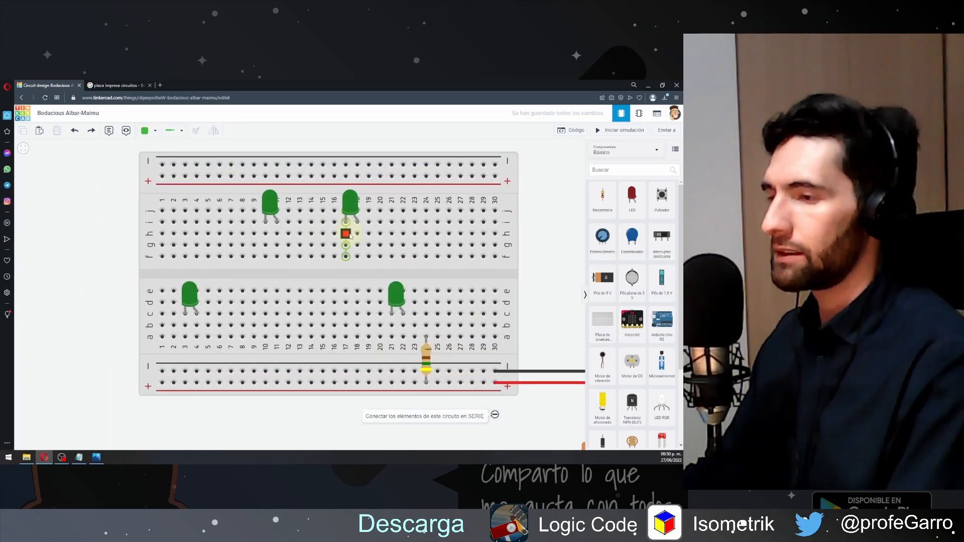
{"action": "key", "text": "s"}
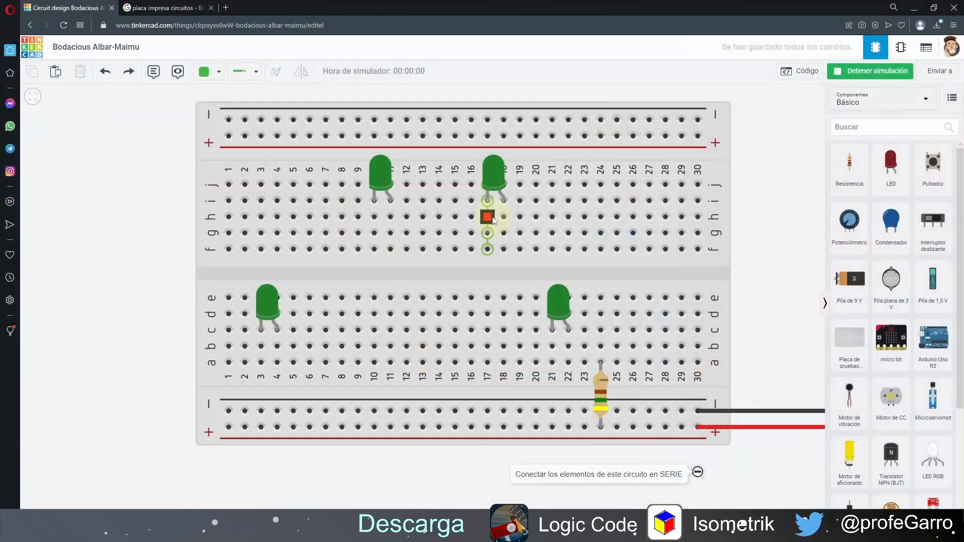
{"action": "left_click", "coordinate": [836, 72]}
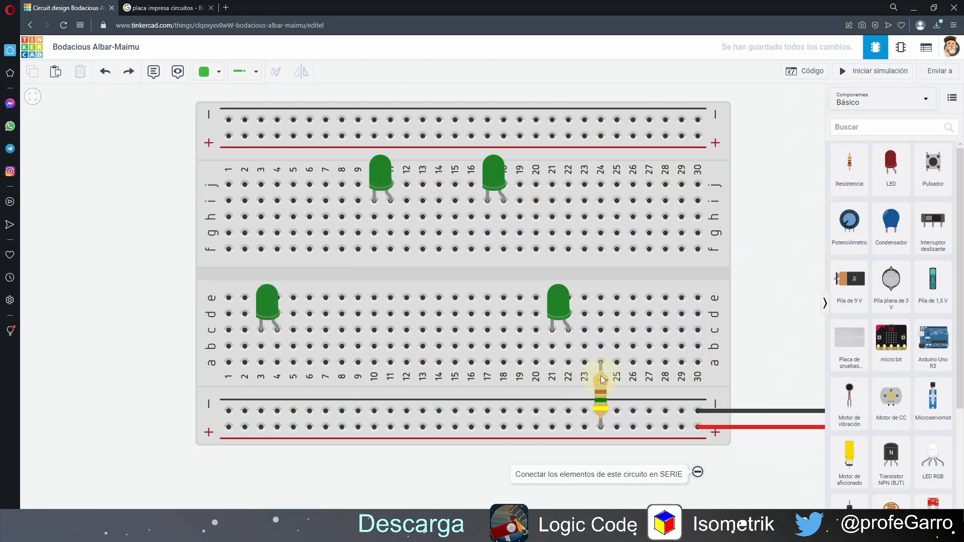
Move the LED in columns 21 and 22 down to row b and wire b24 to a22.
{"action": "left_click", "coordinate": [565, 326]}
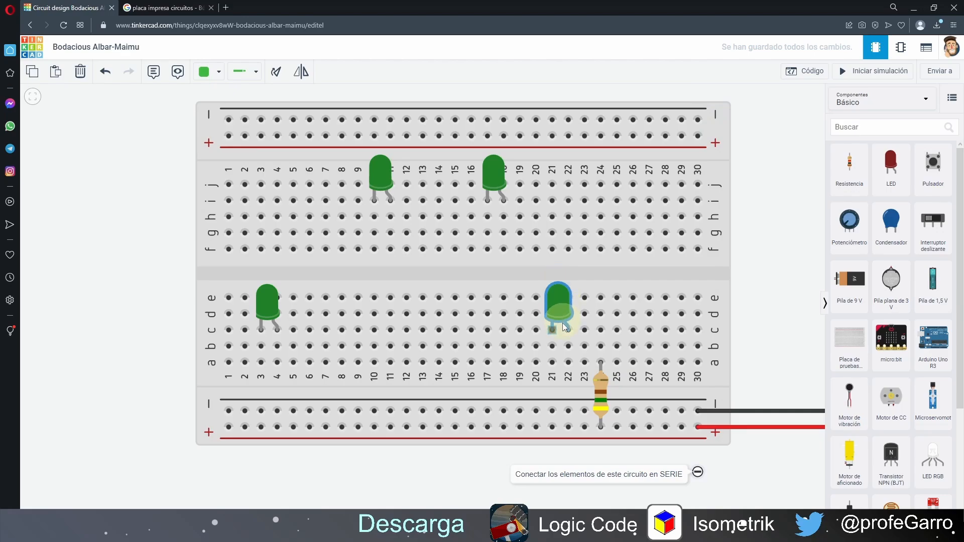
{"action": "left_click_drag", "start_coordinate": [566, 327], "coordinate": [565, 342]}
{"action": "left_click", "coordinate": [770, 275]}
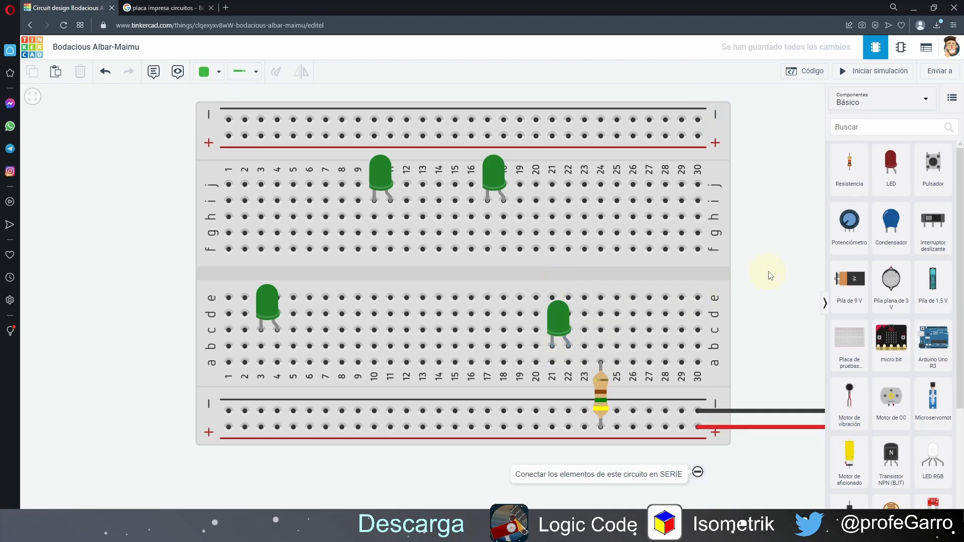
{"action": "left_click", "coordinate": [556, 320]}
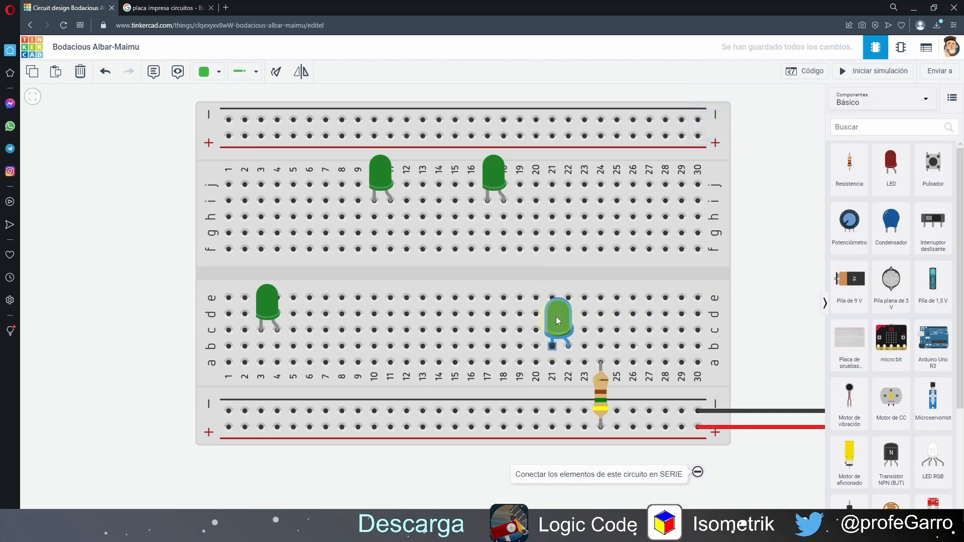
{"action": "left_click", "coordinate": [791, 281]}
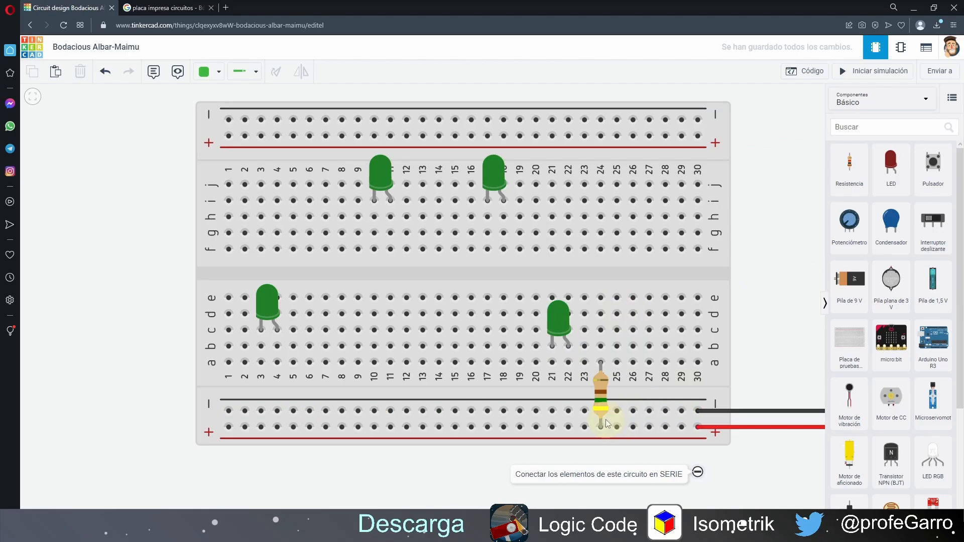
{"action": "left_click_drag", "start_coordinate": [607, 366], "coordinate": [569, 363]}
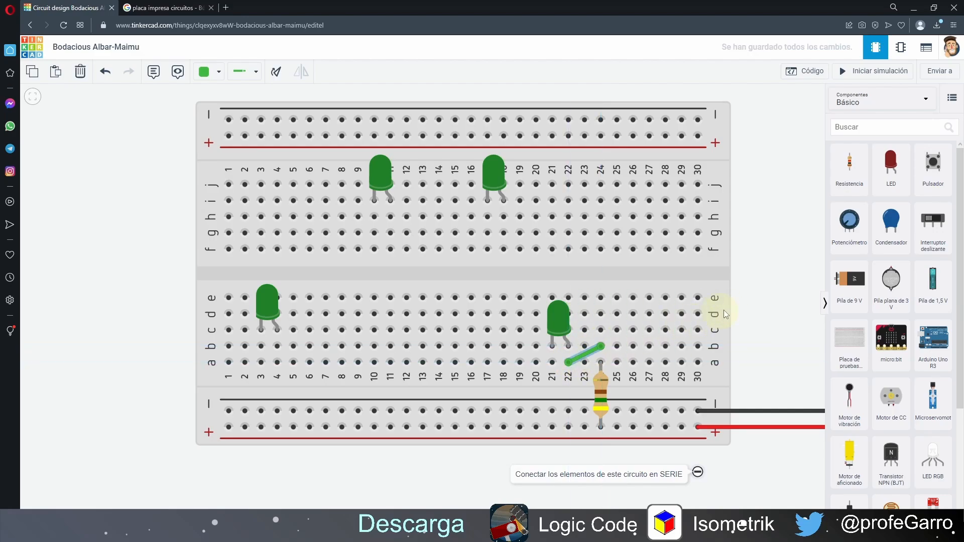
{"action": "left_click", "coordinate": [740, 308]}
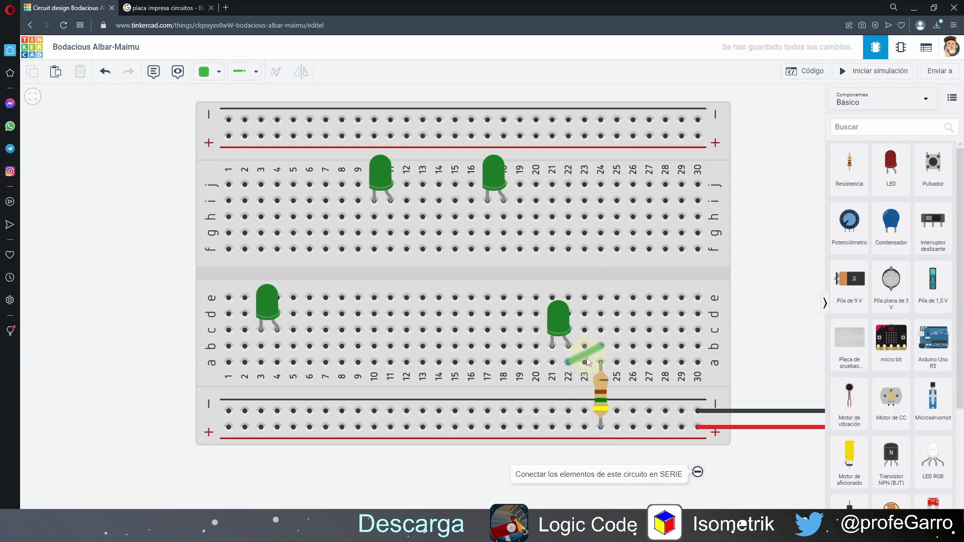
Wire e21 to f18 to connect the LED in columns 21–22 with the anode of the LED in columns 17–18.
{"action": "left_click", "coordinate": [560, 329]}
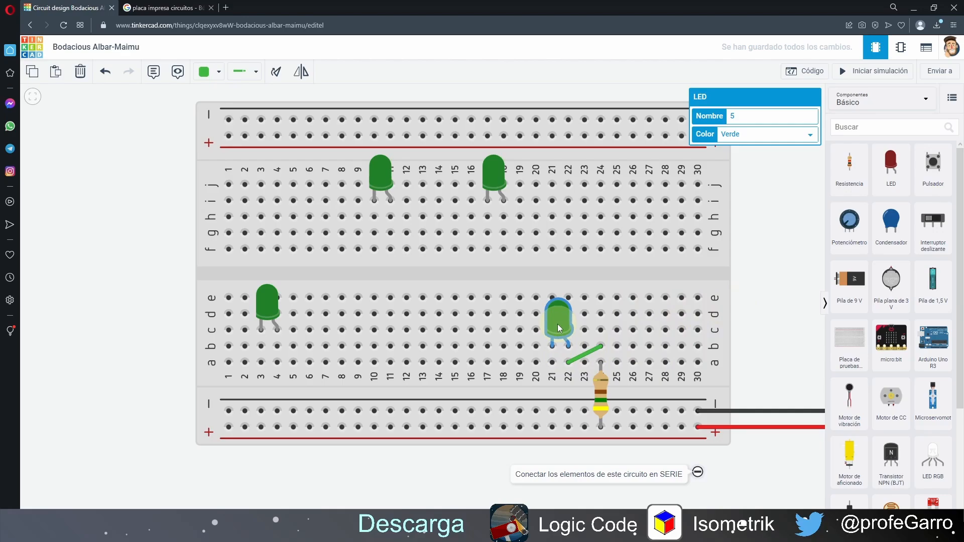
{"action": "left_click", "coordinate": [497, 180]}
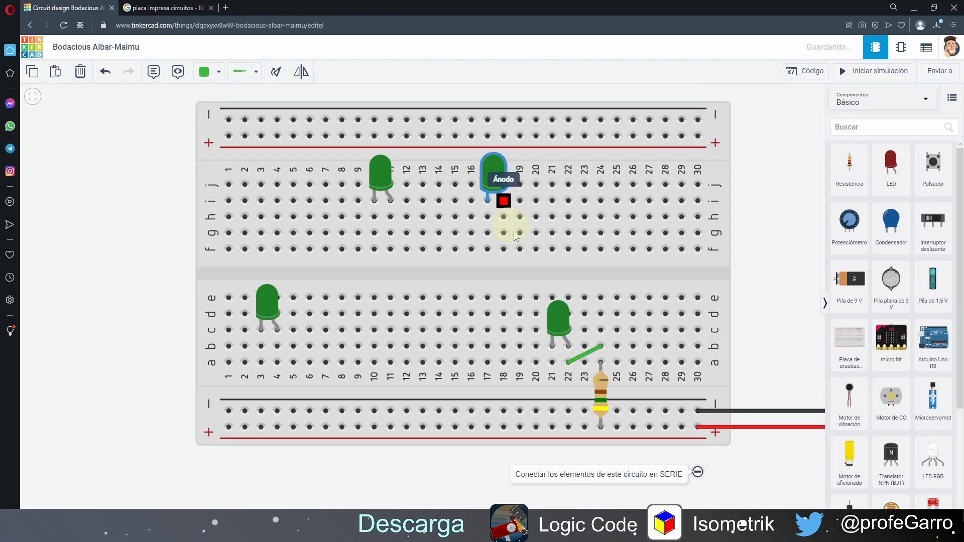
{"action": "left_click", "coordinate": [559, 321]}
{"action": "left_click", "coordinate": [503, 184]}
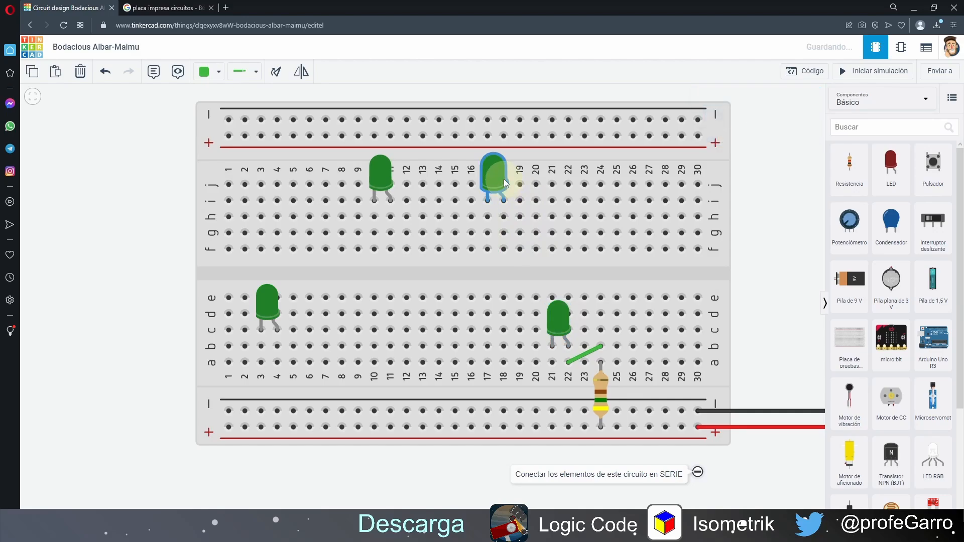
{"action": "left_click", "coordinate": [551, 299]}
{"action": "left_click", "coordinate": [552, 299]}
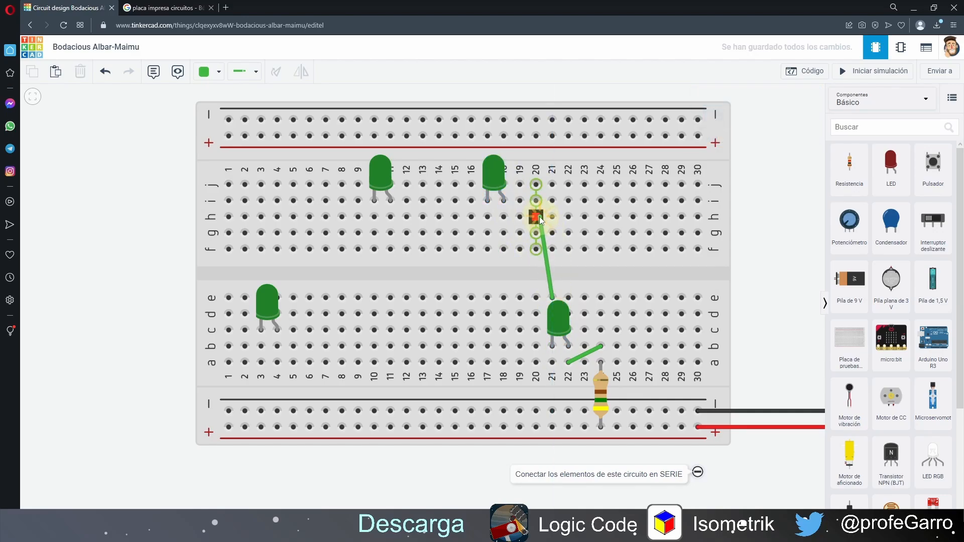
{"action": "left_click", "coordinate": [504, 252]}
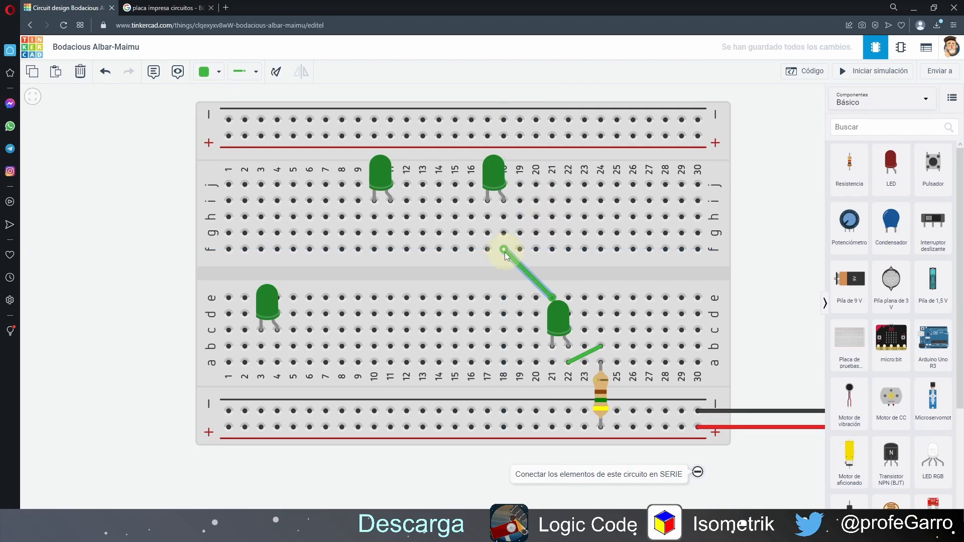
Wire f17 to f11, routing the wire along the central channel of the breadboard.
{"action": "left_click", "coordinate": [487, 217]}
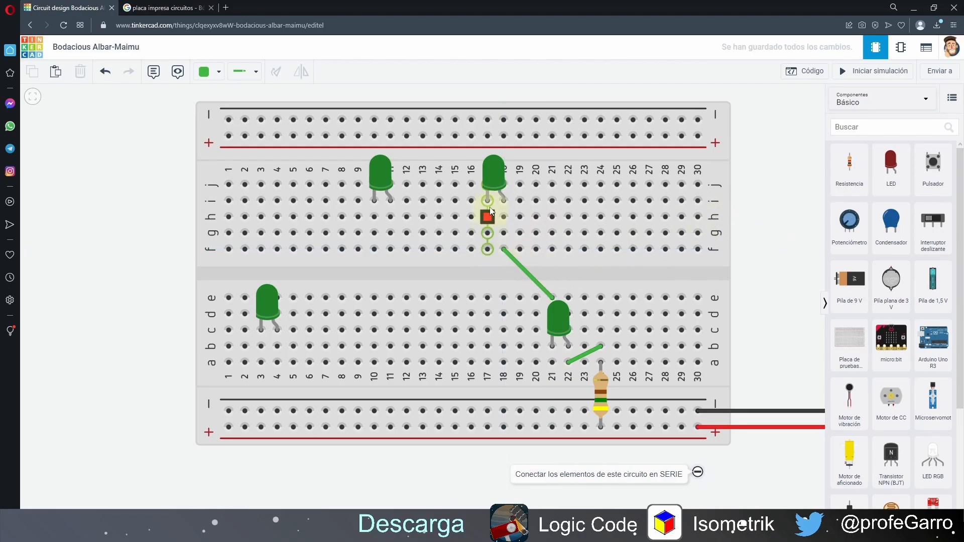
{"action": "left_click", "coordinate": [487, 250]}
{"action": "left_click", "coordinate": [488, 267]}
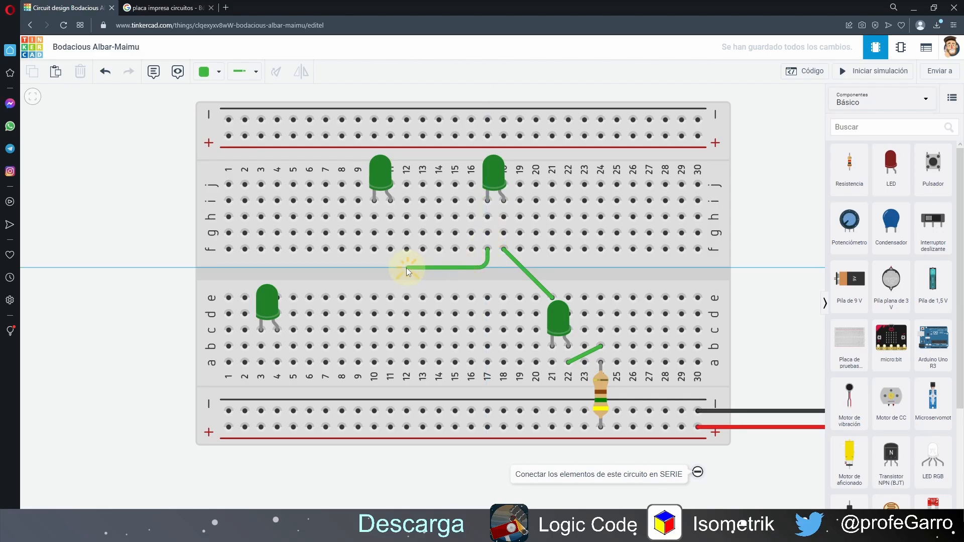
{"action": "left_click", "coordinate": [395, 269]}
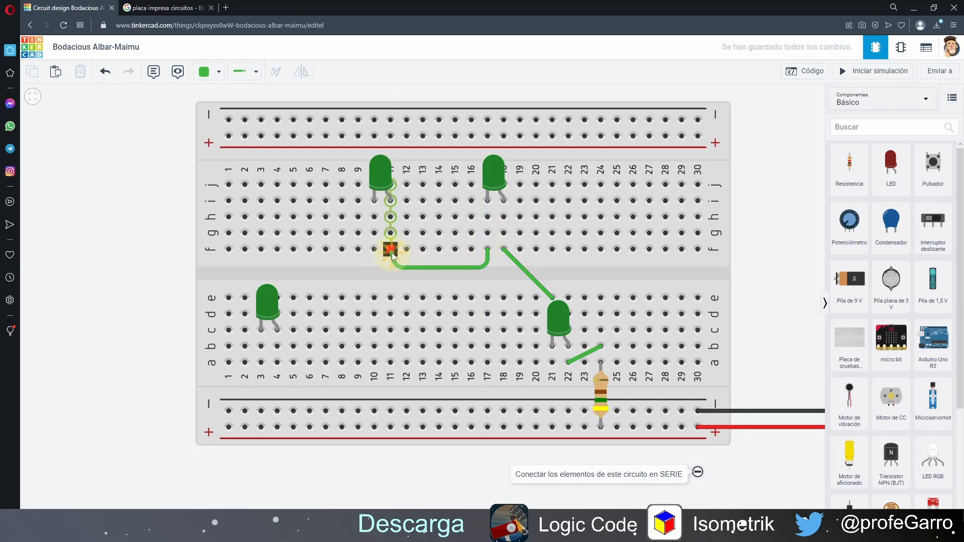
{"action": "left_click", "coordinate": [390, 249]}
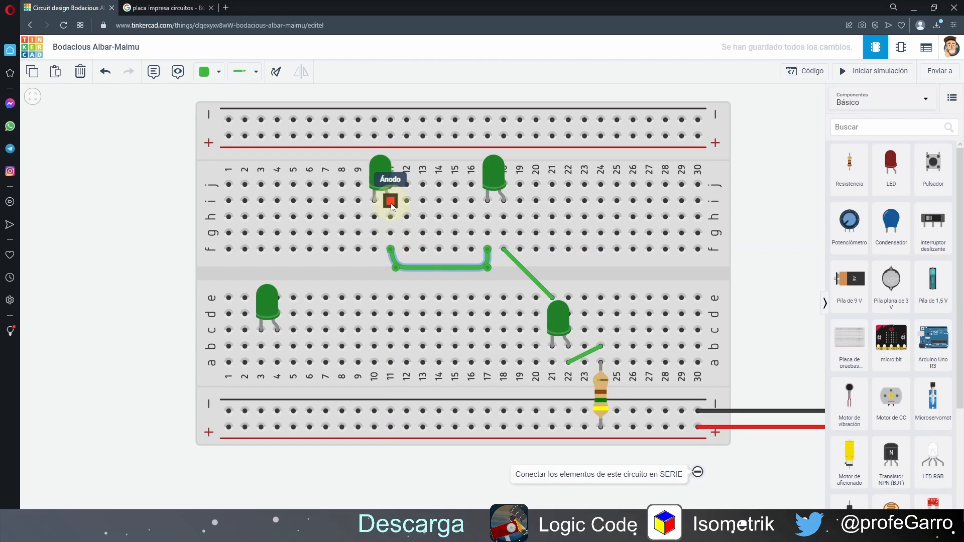
Wire f10 to e4 through the central channel to reach the anode of the LED in columns 3–4.
{"action": "left_click", "coordinate": [391, 203]}
{"action": "left_click", "coordinate": [374, 250]}
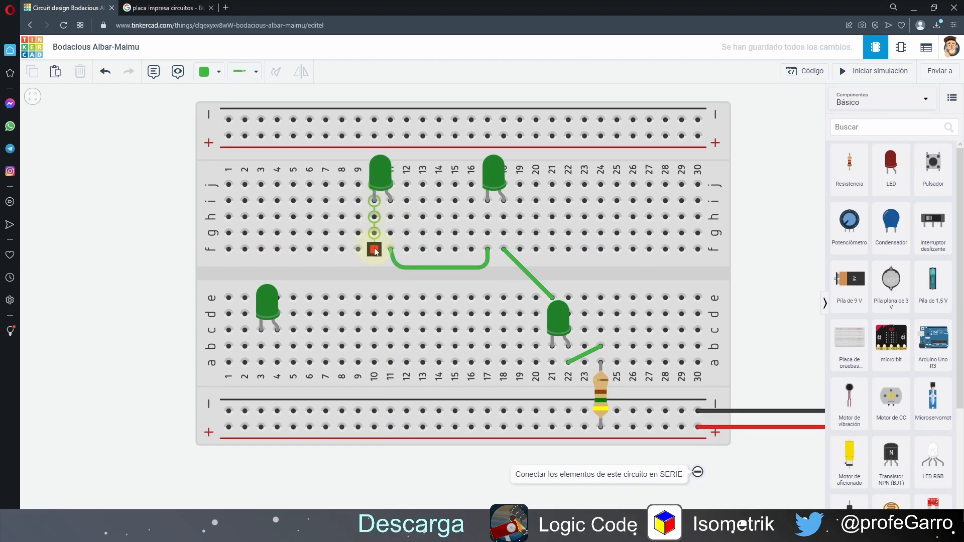
{"action": "left_click", "coordinate": [374, 273]}
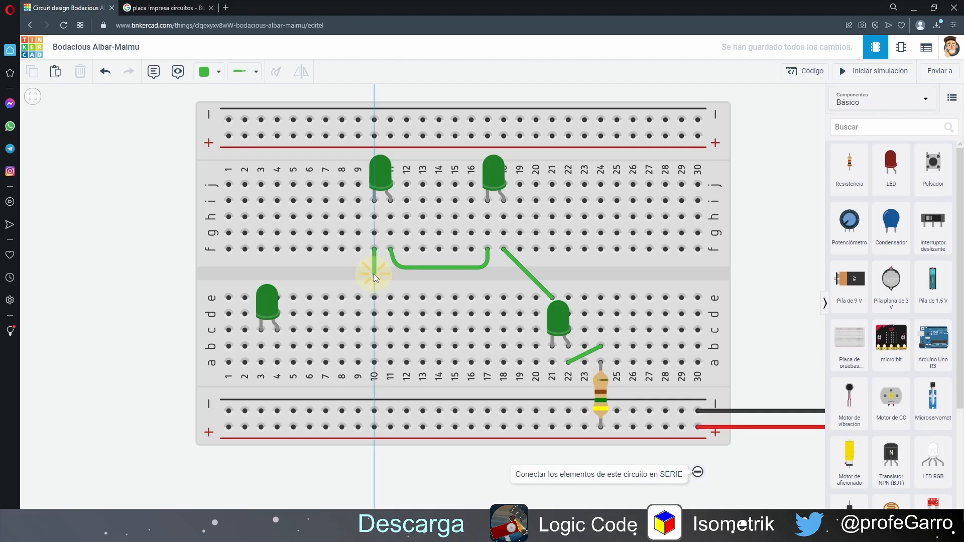
{"action": "left_click", "coordinate": [285, 272]}
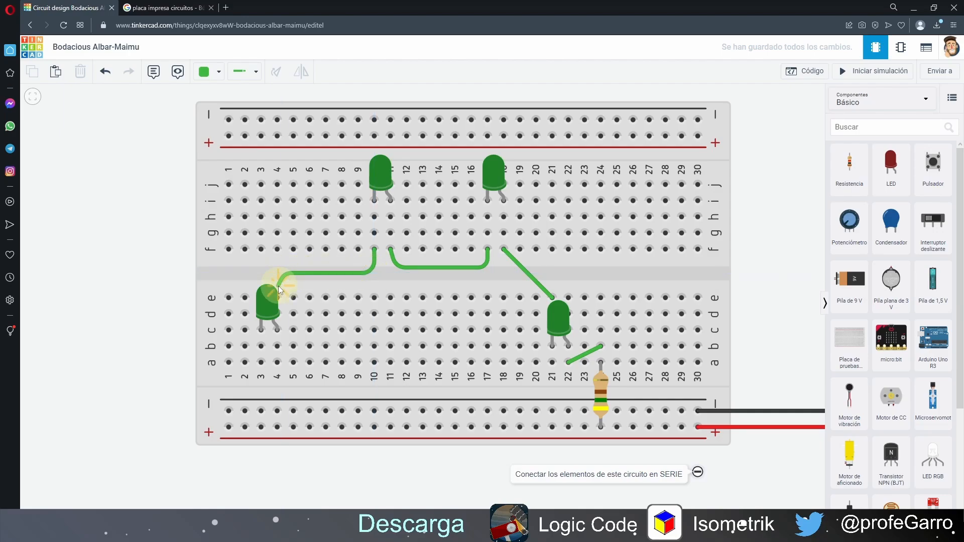
{"action": "left_click", "coordinate": [279, 297]}
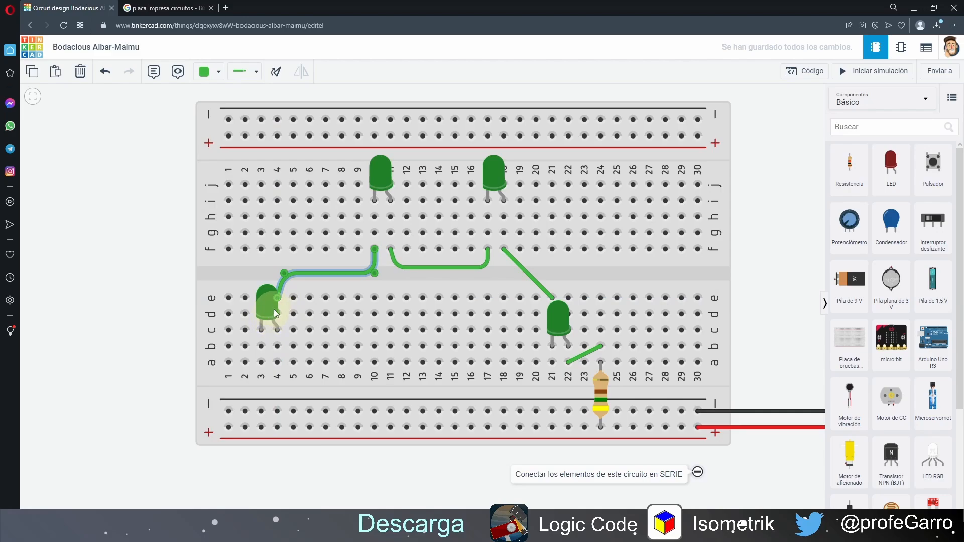
{"action": "left_click", "coordinate": [161, 333]}
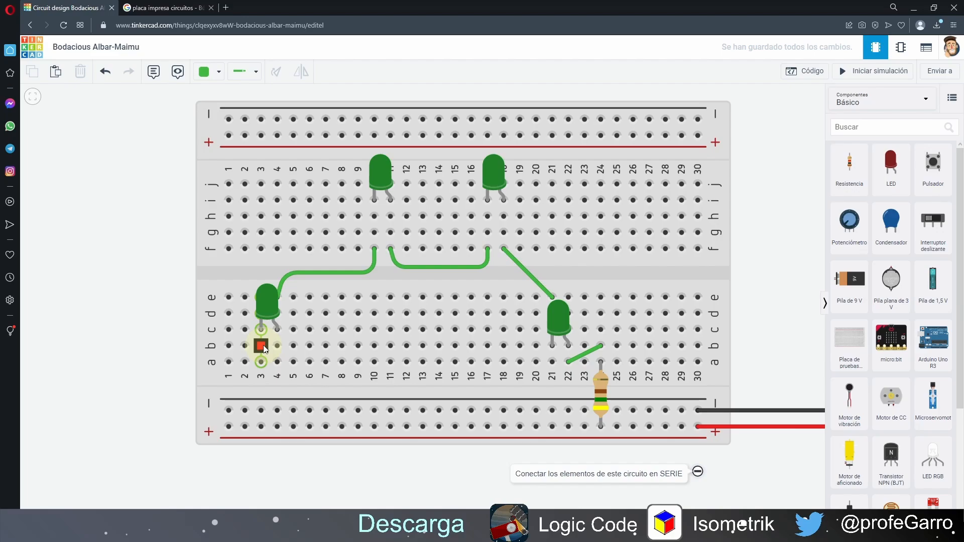
Wire a3 to the lower negative rail, and run and stop the simulation of the series circuit.
{"action": "left_click", "coordinate": [261, 361]}
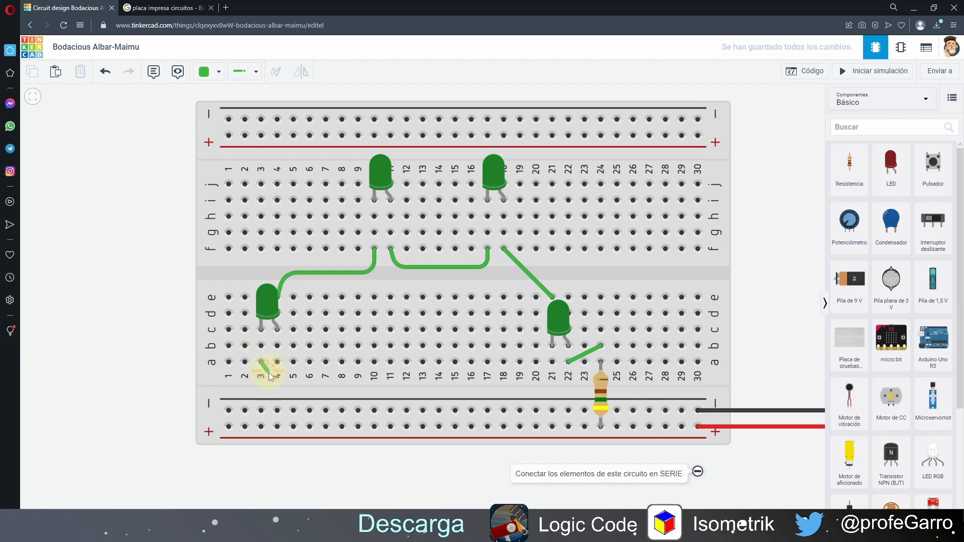
{"action": "left_click", "coordinate": [261, 410]}
{"action": "left_click", "coordinate": [176, 387]}
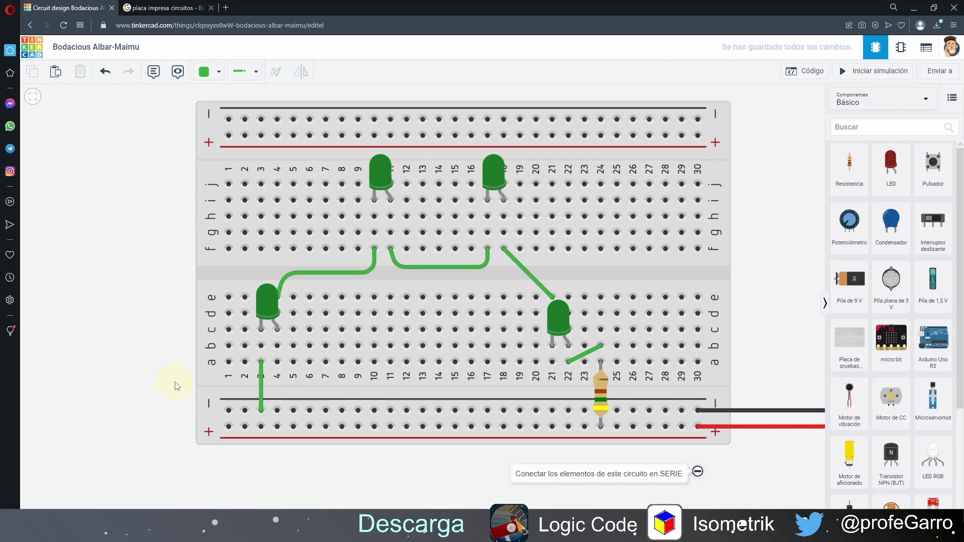
{"action": "scroll", "coordinate": [330, 387], "scroll_direction": "down", "scroll_amount": 3}
{"action": "scroll", "coordinate": [345, 386], "scroll_direction": "up", "scroll_amount": 3}
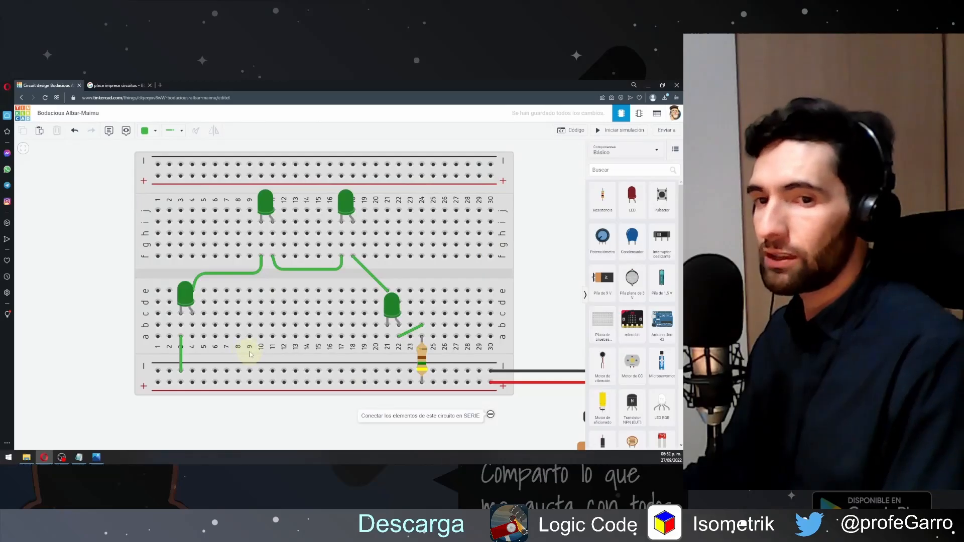
{"action": "left_click", "coordinate": [622, 130]}
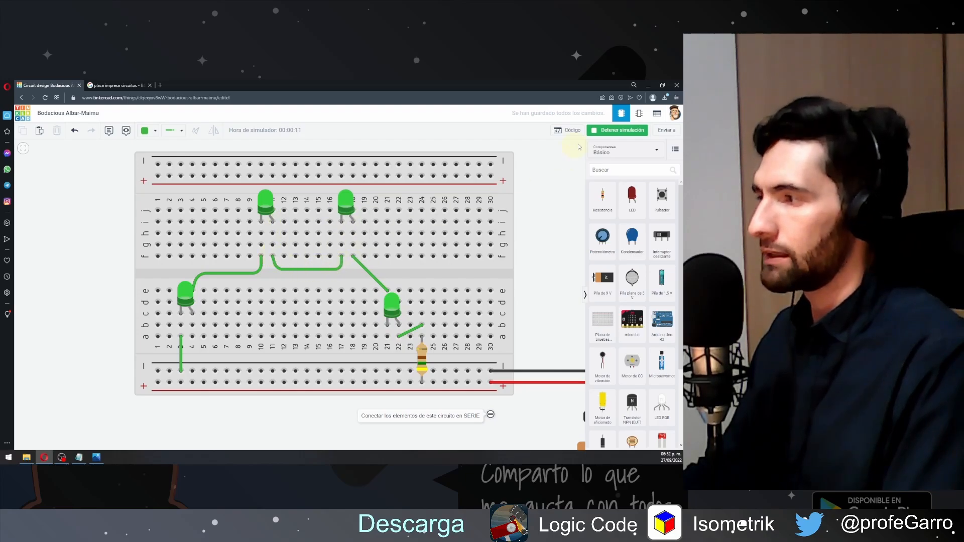
{"action": "left_click", "coordinate": [619, 130]}
Copy the 450 Ω resistor of the parallel circuit and place the duplicate between a11 and the lower positive rail.
{"action": "scroll", "coordinate": [517, 228], "scroll_direction": "down", "scroll_amount": 3}
{"action": "scroll", "coordinate": [521, 236], "scroll_direction": "down", "scroll_amount": 3}
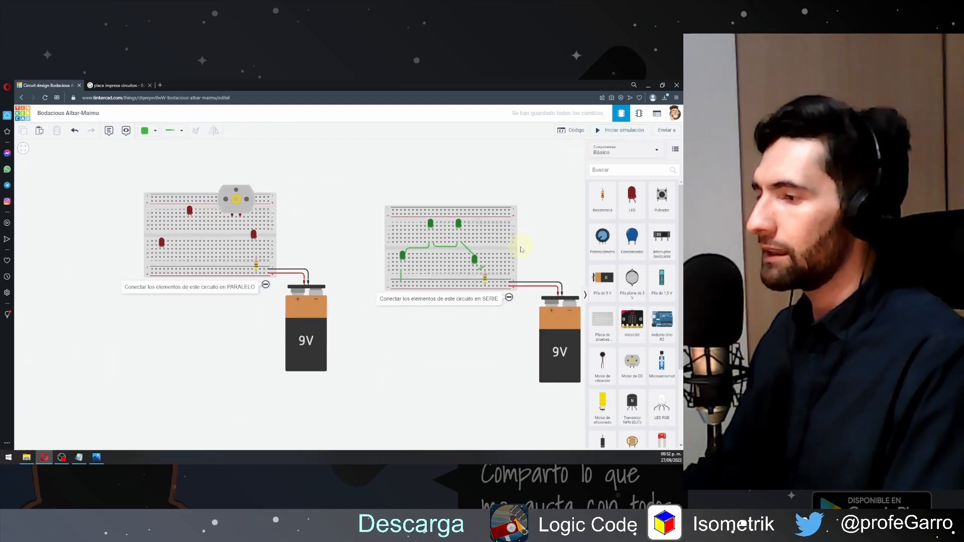
{"action": "scroll", "coordinate": [311, 251], "scroll_direction": "up", "scroll_amount": 5}
{"action": "scroll", "coordinate": [341, 251], "scroll_direction": "up", "scroll_amount": 1}
{"action": "scroll", "coordinate": [324, 321], "scroll_direction": "down", "scroll_amount": 4}
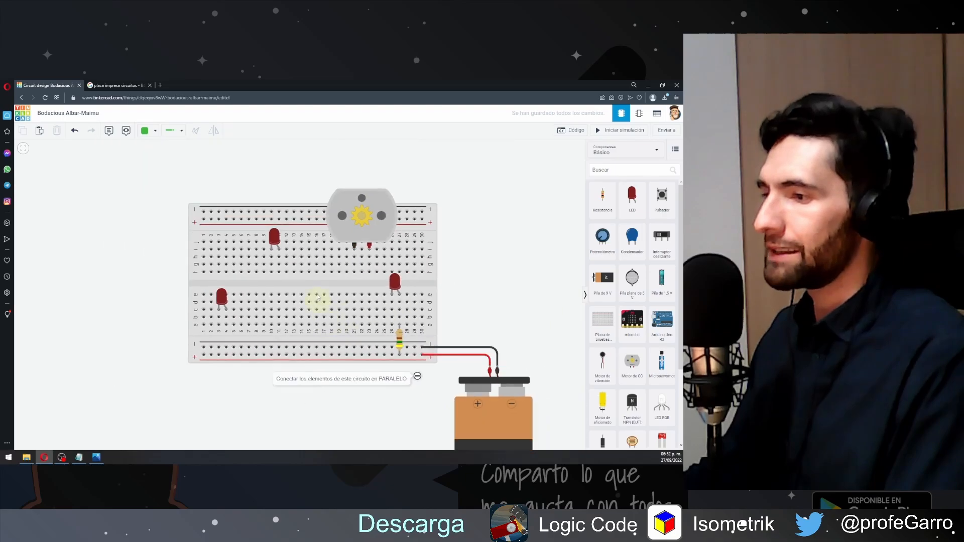
{"action": "scroll", "coordinate": [278, 242], "scroll_direction": "up", "scroll_amount": 4}
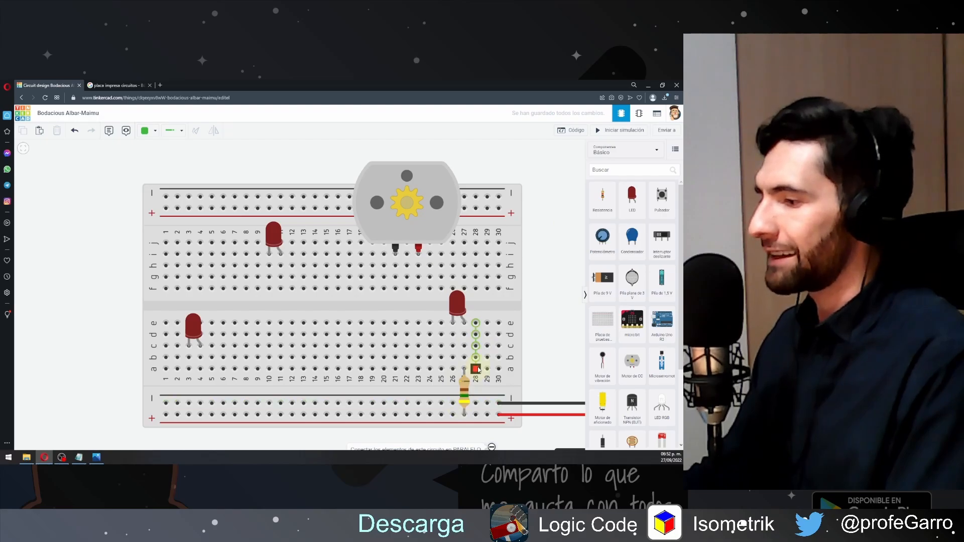
{"action": "left_click", "coordinate": [465, 393]}
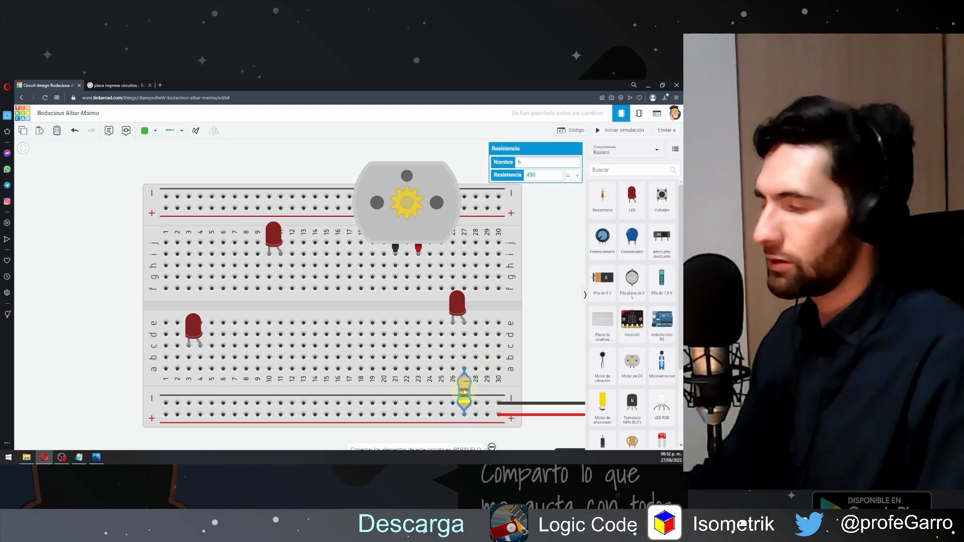
{"action": "key", "text": "ctrl+c"}
{"action": "key", "text": "ctrl+v"}
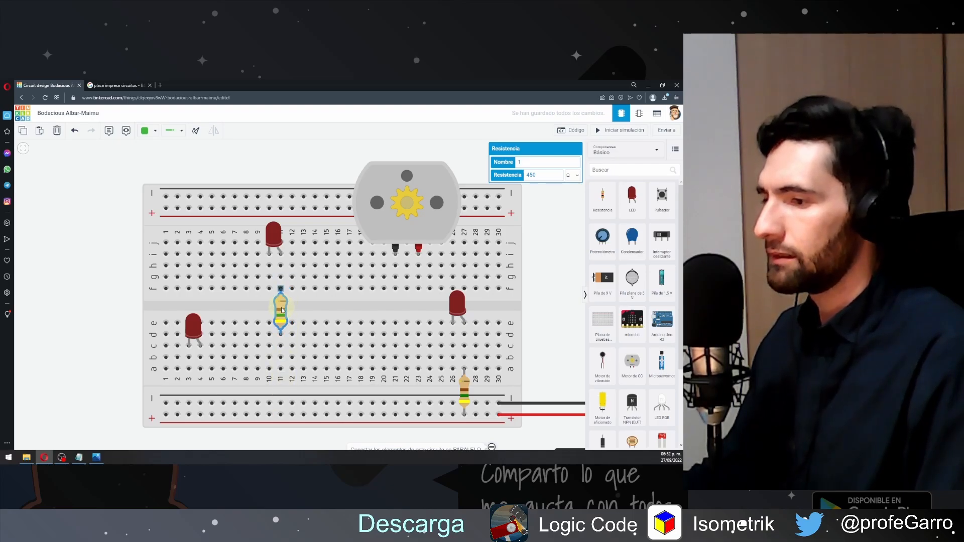
{"action": "left_click", "coordinate": [282, 399]}
Place another copy of the resistor between a4 and the lower positive rail.
{"action": "key", "text": "ctrl+v"}
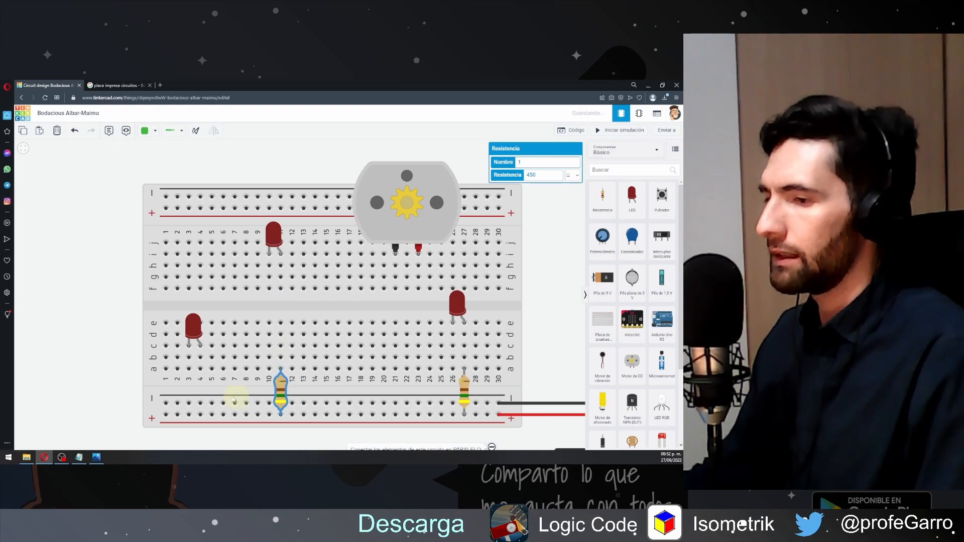
{"action": "left_click", "coordinate": [200, 399]}
{"action": "left_click", "coordinate": [157, 364]}
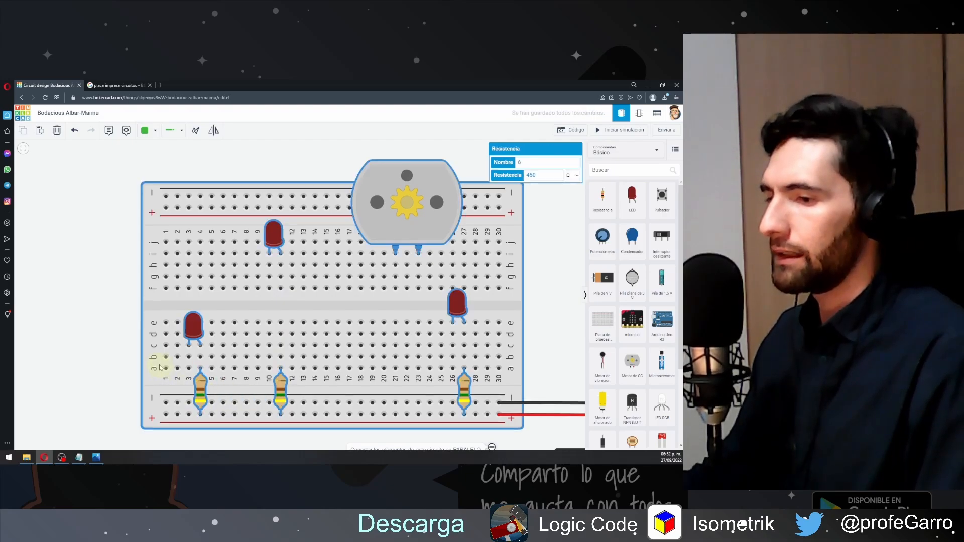
{"action": "left_click", "coordinate": [123, 329]}
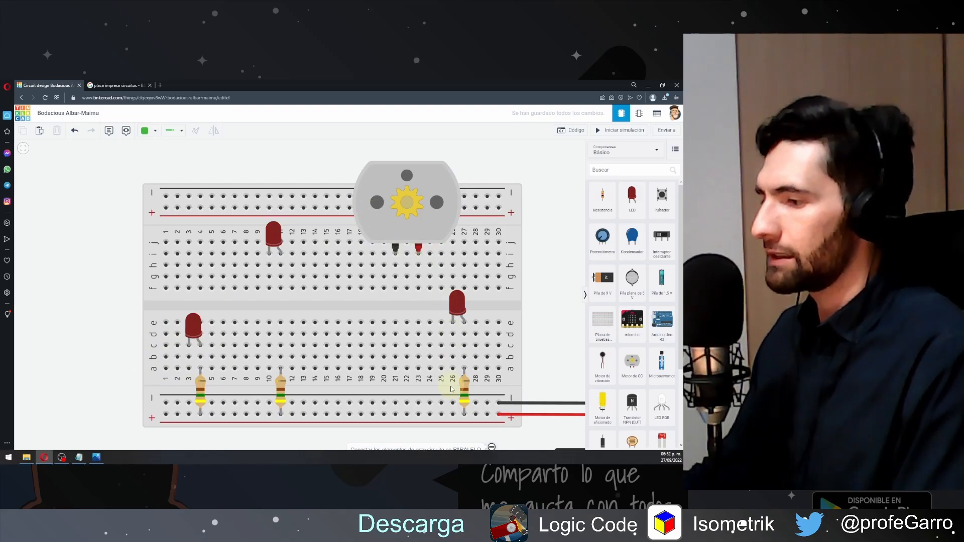
Wire a26 to the lower negative rail, and run and stop the simulation to test the LED in columns 26–27.
{"action": "left_click", "coordinate": [452, 368]}
{"action": "left_click", "coordinate": [453, 404]}
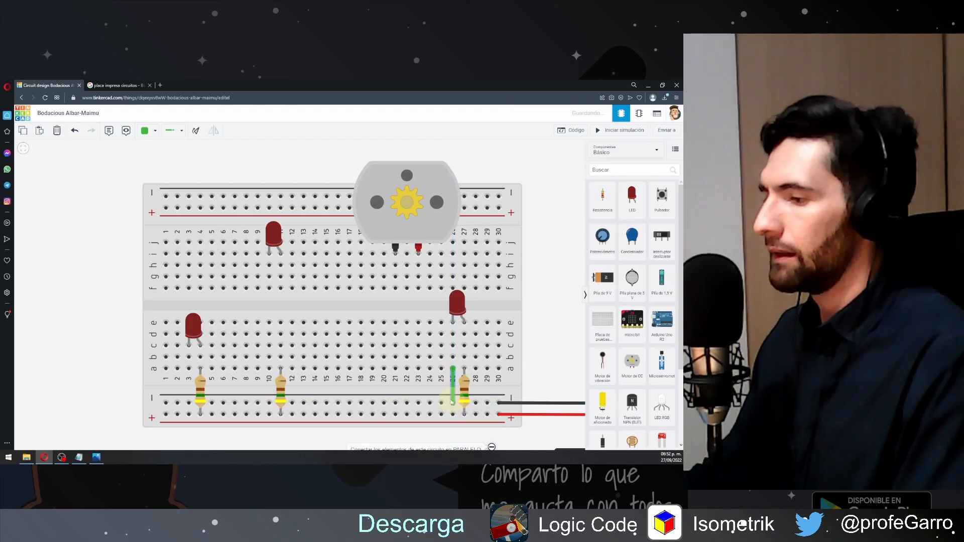
{"action": "key", "text": "s"}
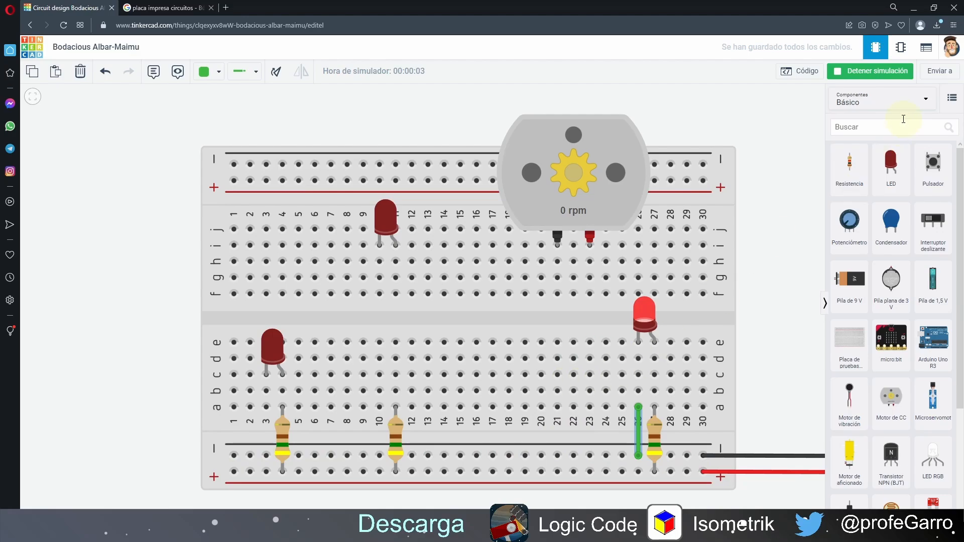
{"action": "left_click", "coordinate": [869, 71]}
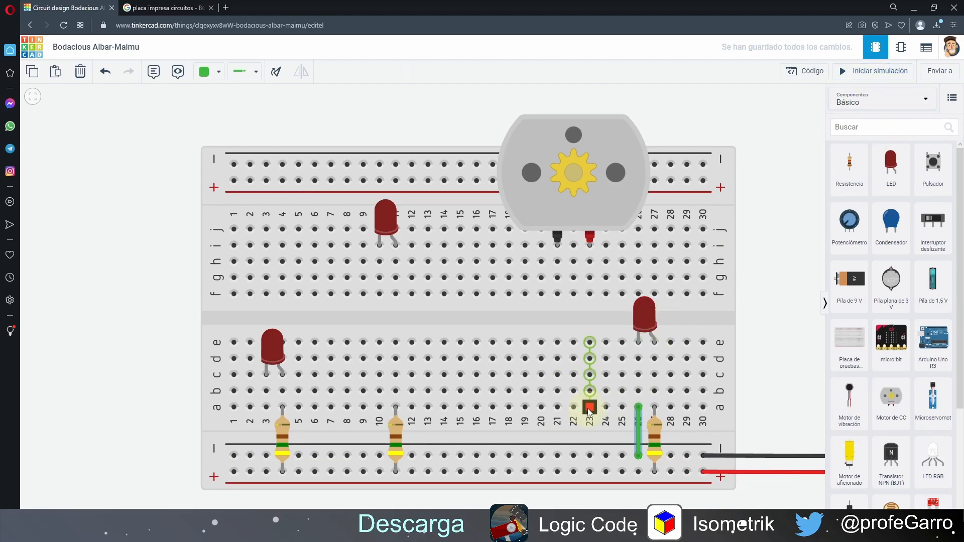
Wire a23 and a21 to the lower positive rail, and bridge the motor's columns with wires e23–f23 and e21–f21.
{"action": "left_click", "coordinate": [590, 471]}
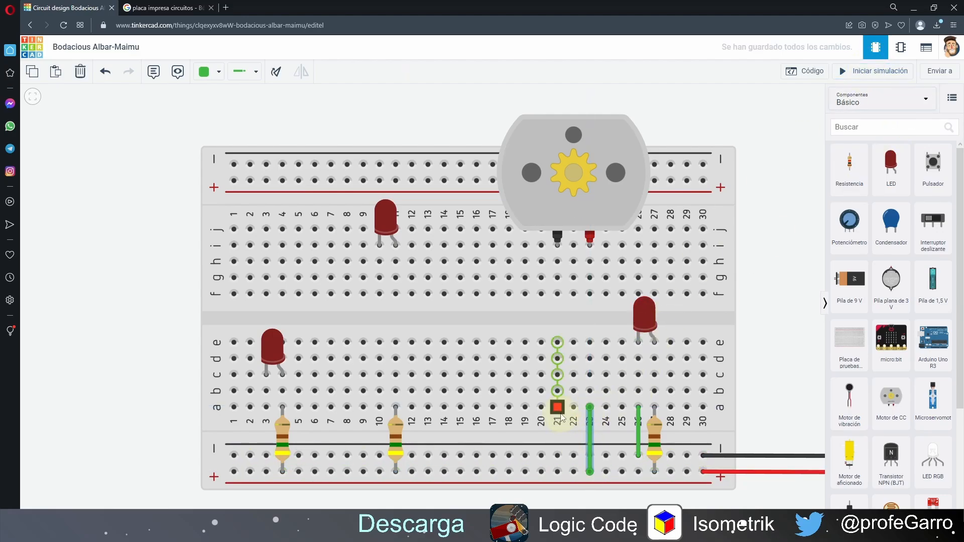
{"action": "left_click", "coordinate": [557, 407]}
{"action": "left_click", "coordinate": [557, 471]}
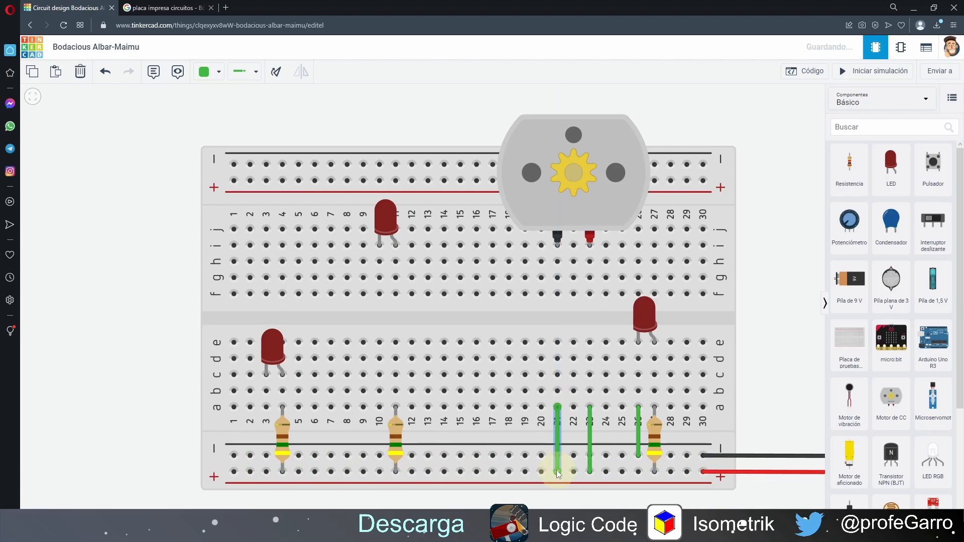
{"action": "left_click", "coordinate": [590, 343]}
{"action": "left_click", "coordinate": [590, 293]}
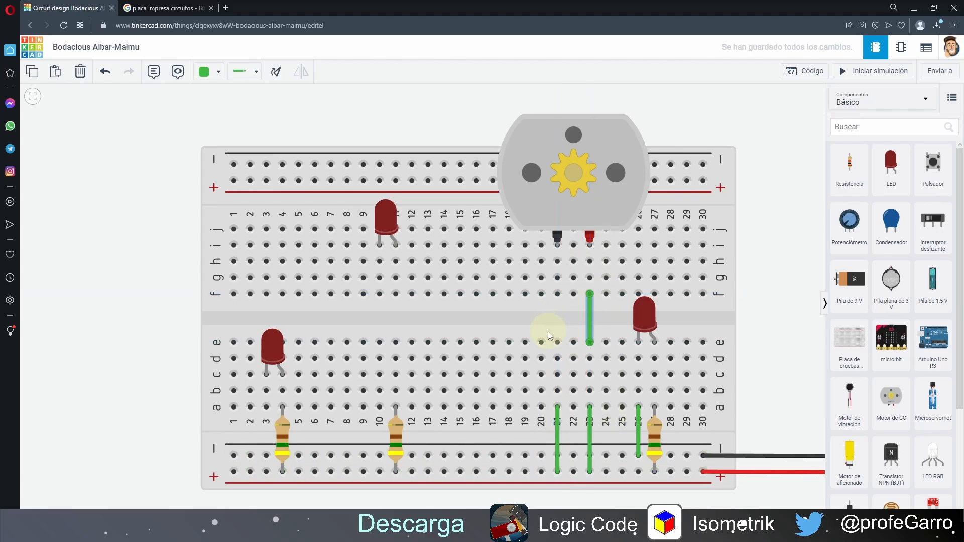
{"action": "left_click", "coordinate": [558, 343]}
{"action": "left_click", "coordinate": [557, 294]}
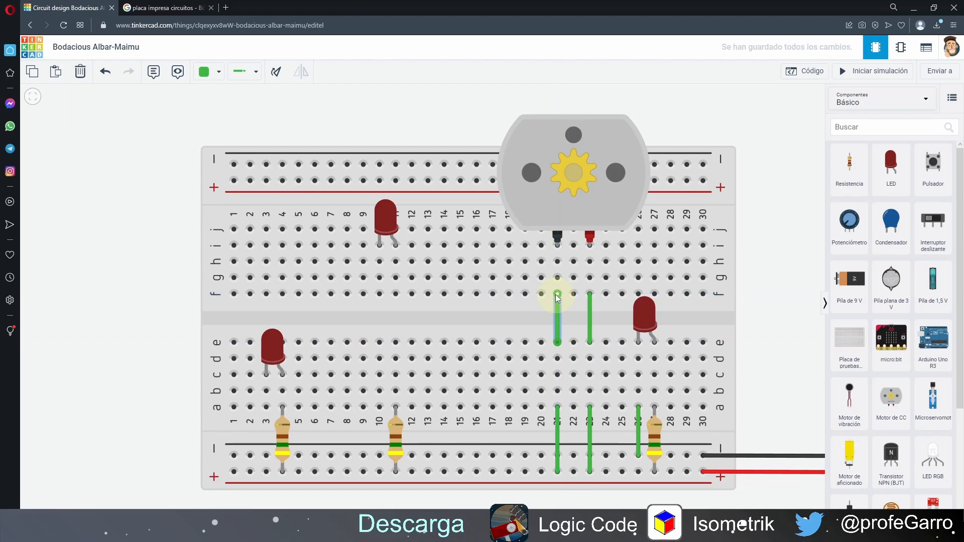
Bridge e11 to f11 and f10 to e10 for the upper LED, and wire a10 to the lower negative rail.
{"action": "left_click", "coordinate": [396, 343]}
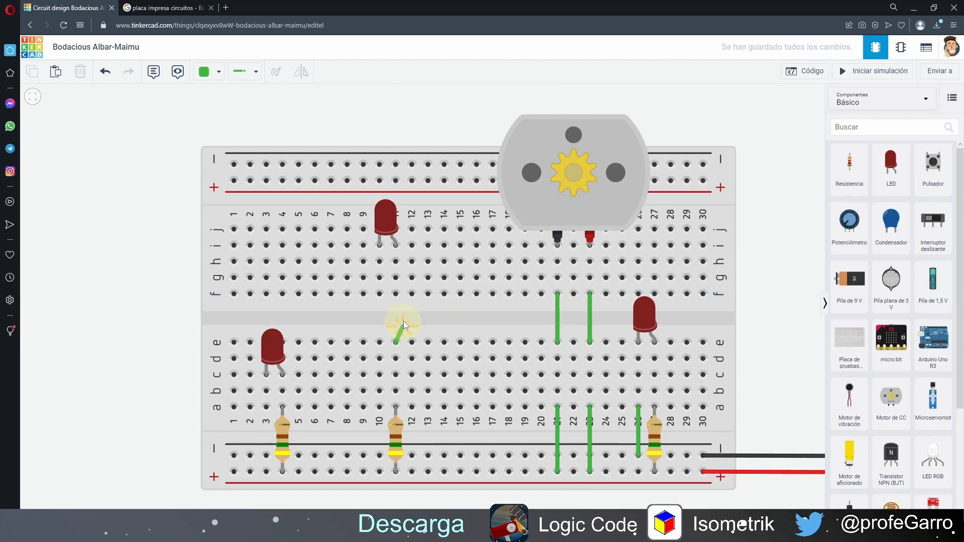
{"action": "left_click", "coordinate": [395, 294]}
{"action": "left_click", "coordinate": [380, 294]}
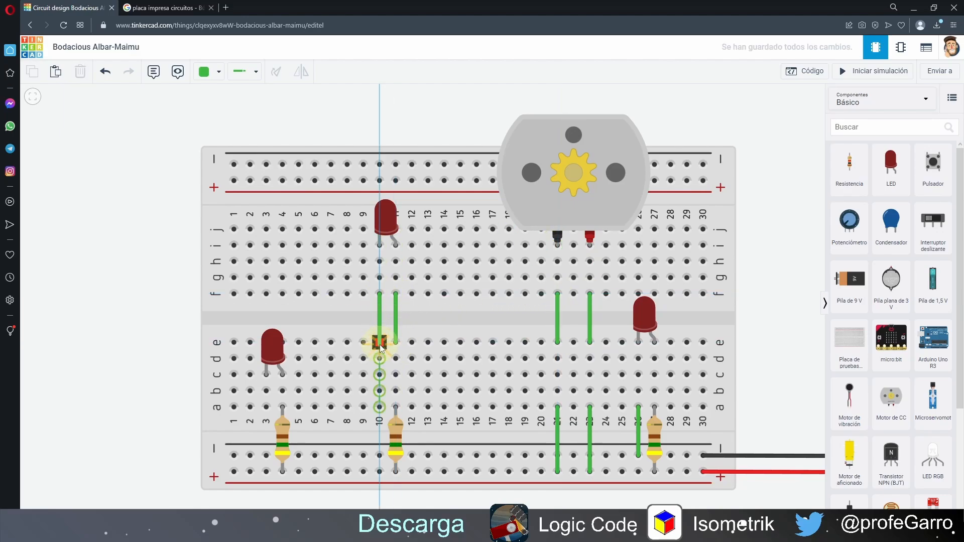
{"action": "left_click", "coordinate": [379, 343]}
{"action": "left_click", "coordinate": [379, 406]}
{"action": "left_click", "coordinate": [379, 455]}
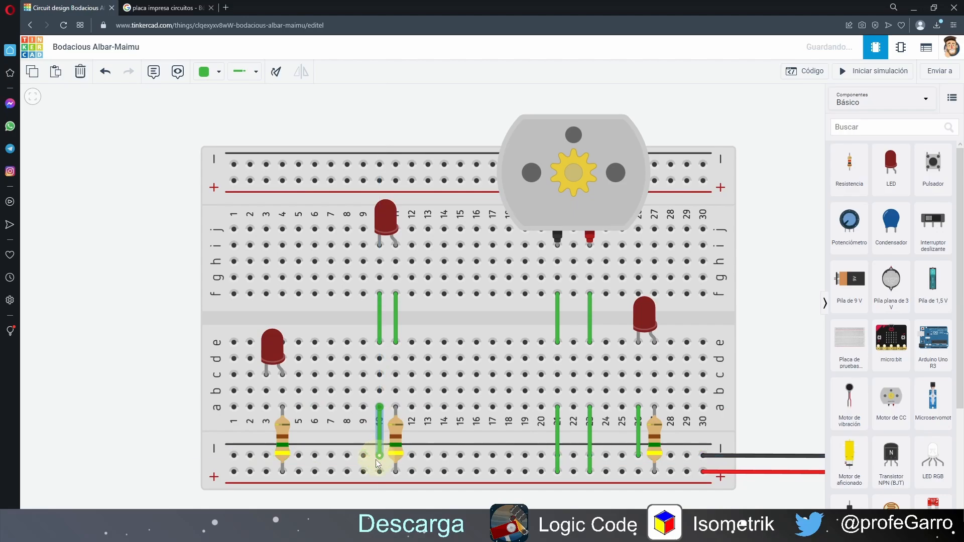
Wire a3 to the lower negative rail, and run and stop the simulation of the parallel circuit.
{"action": "left_click", "coordinate": [266, 406]}
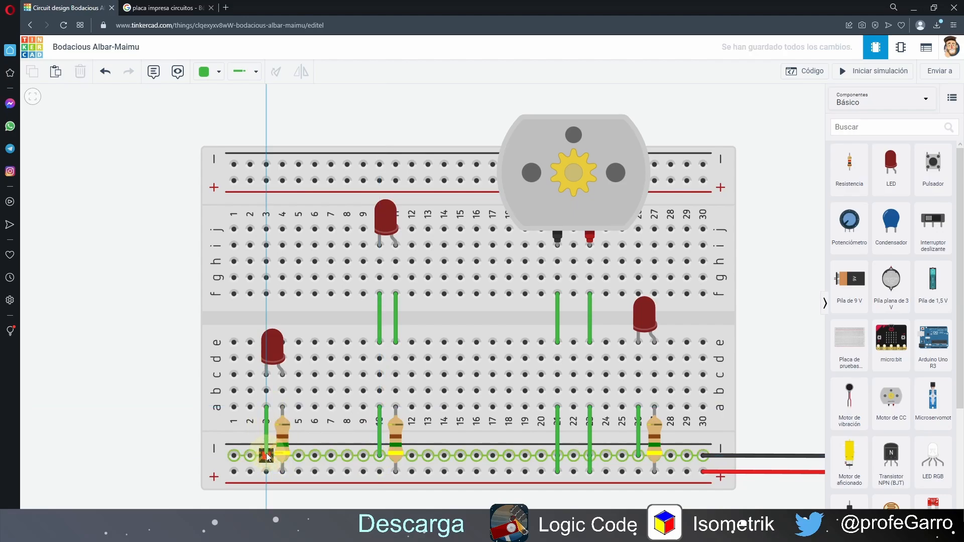
{"action": "left_click", "coordinate": [266, 456]}
{"action": "left_click", "coordinate": [870, 76]}
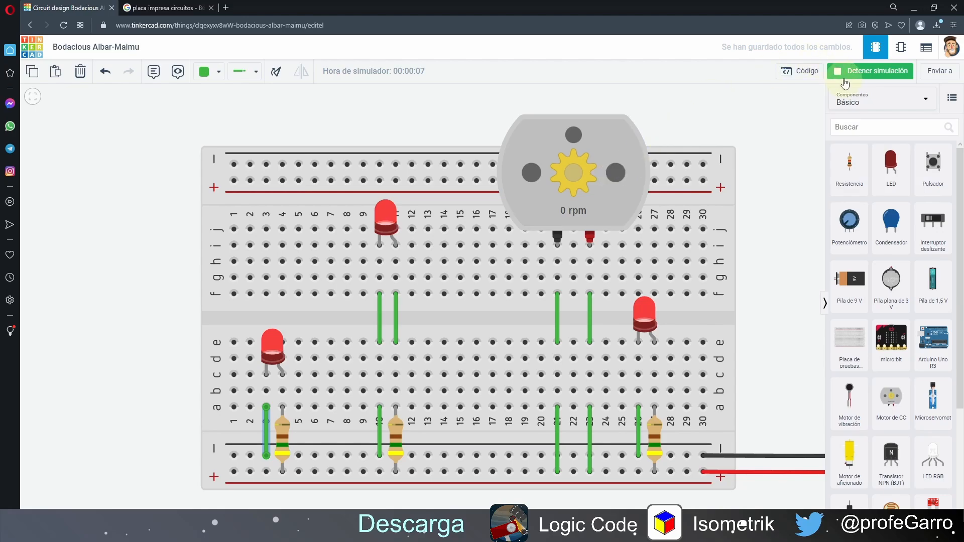
{"action": "left_click", "coordinate": [853, 72]}
Move the lower end of the a21 wire to the negative rail, and run and stop the simulation to test the motor.
{"action": "left_click", "coordinate": [555, 438]}
{"action": "left_click", "coordinate": [557, 442]}
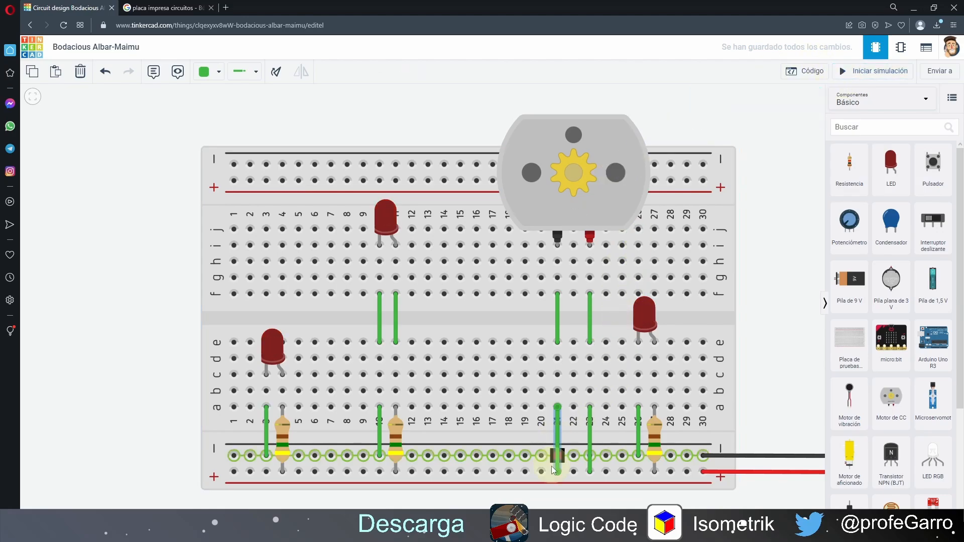
{"action": "left_click_drag", "start_coordinate": [558, 472], "coordinate": [558, 459]}
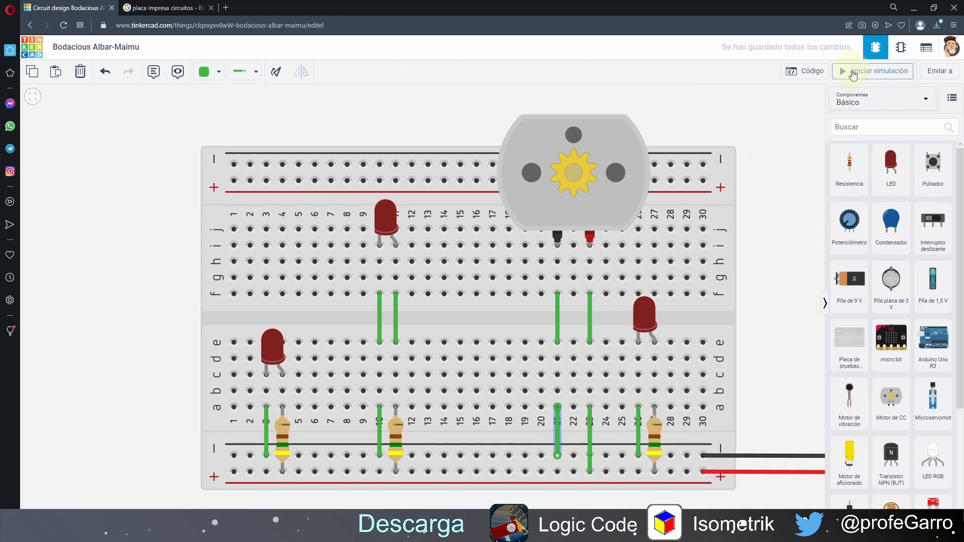
{"action": "left_click", "coordinate": [853, 72]}
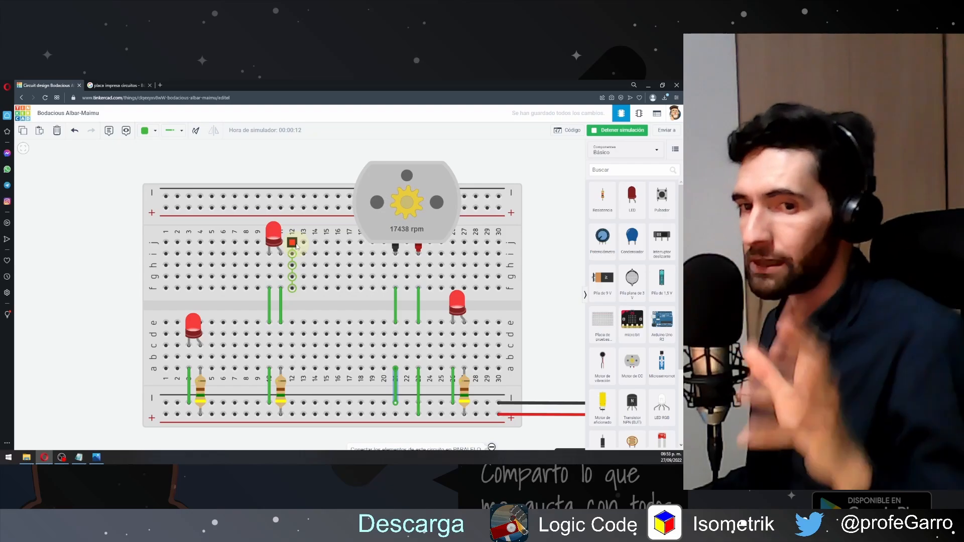
{"action": "left_click", "coordinate": [618, 131]}
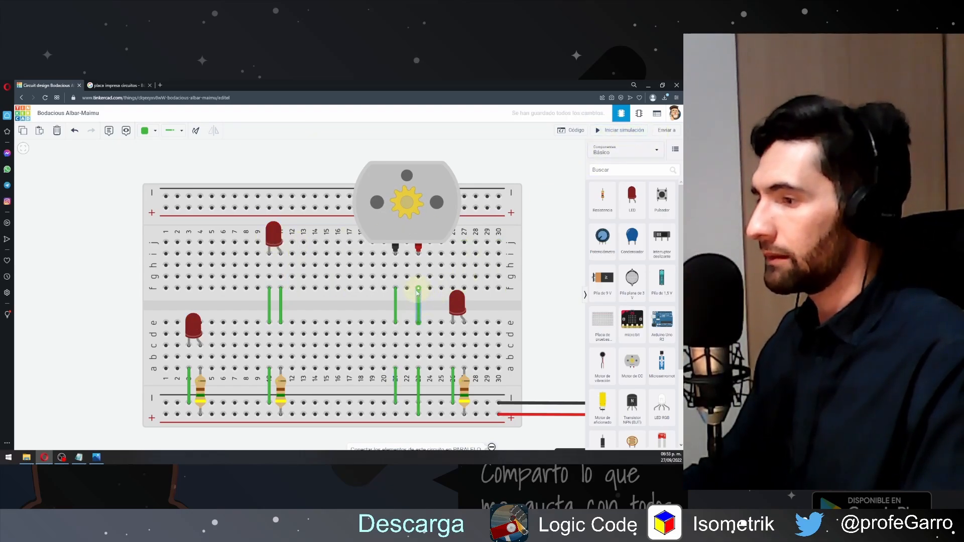
Cross the motor's bridge wires by moving their upper ends to g21 and f23, and run the simulation to test reversed polarity.
{"action": "left_click_drag", "start_coordinate": [418, 289], "coordinate": [396, 277]}
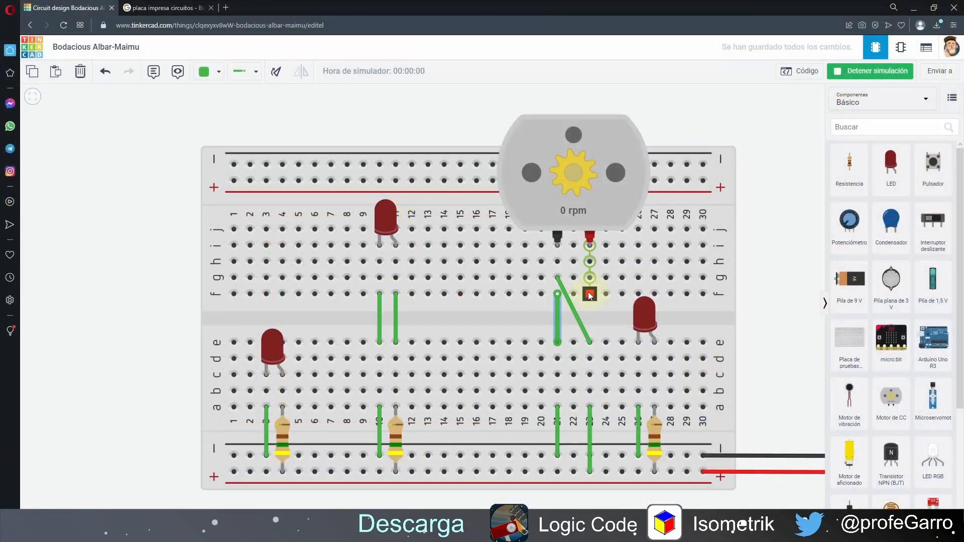
{"action": "left_click_drag", "start_coordinate": [560, 299], "coordinate": [592, 296]}
{"action": "left_click", "coordinate": [845, 72]}
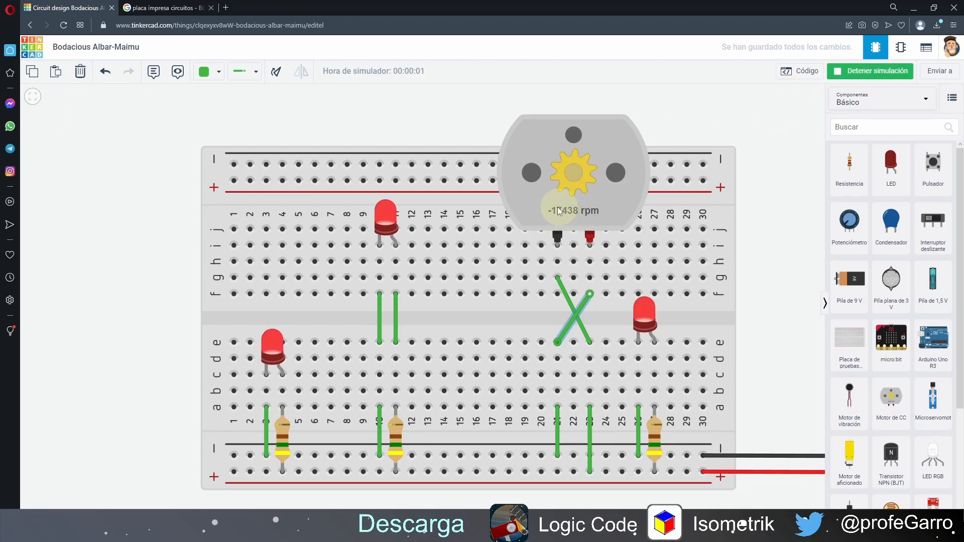
{"action": "left_click", "coordinate": [844, 73]}
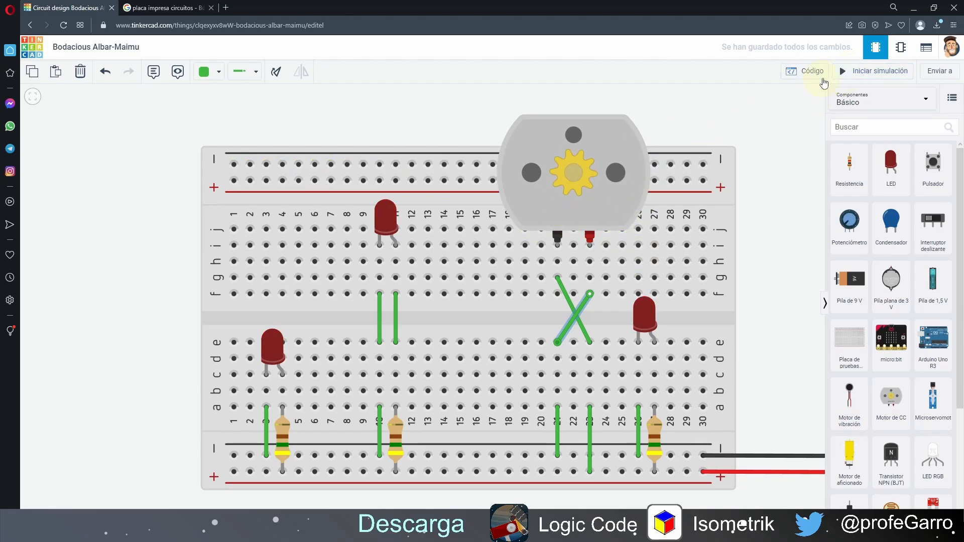
{"action": "left_click", "coordinate": [845, 73]}
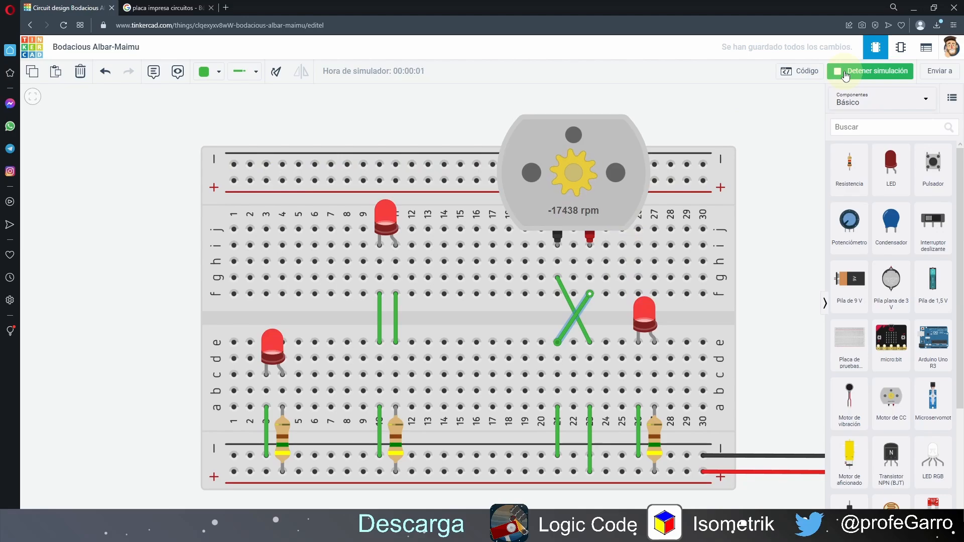
{"action": "left_click", "coordinate": [845, 74]}
Uncross the motor's bridge wires so they again connect e21 to f21 and e23 to f23.
{"action": "left_click", "coordinate": [574, 248]}
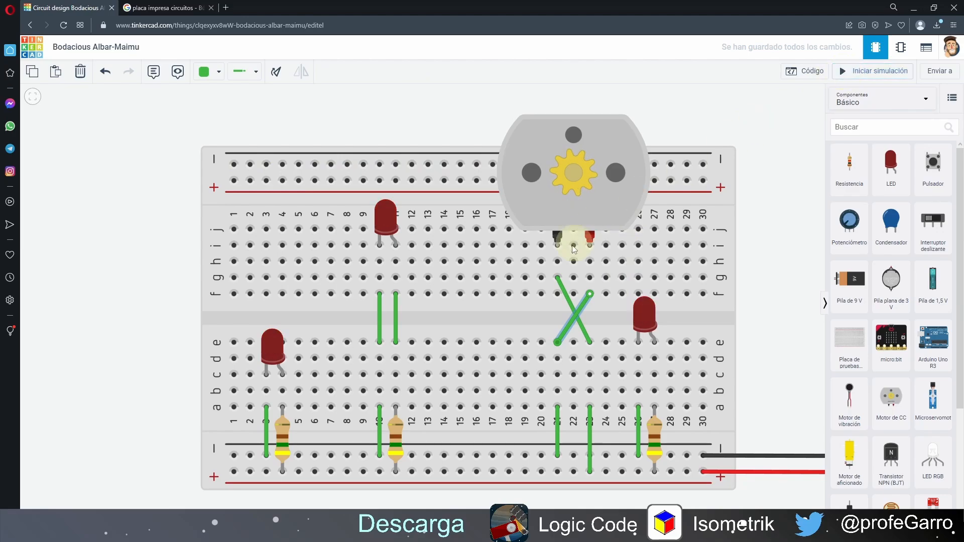
{"action": "left_click", "coordinate": [589, 296]}
{"action": "key", "text": "Escape"}
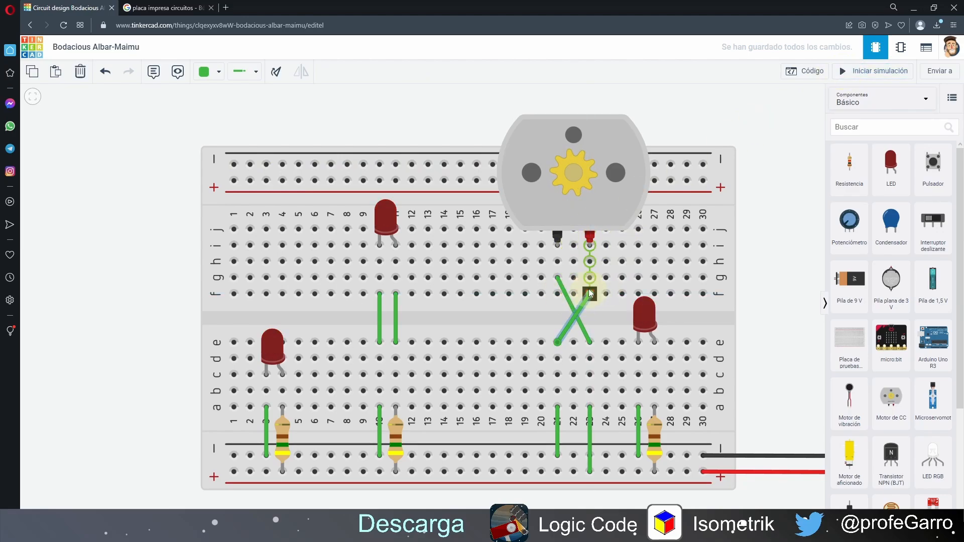
{"action": "left_click", "coordinate": [590, 294]}
{"action": "key", "text": "Escape"}
{"action": "mouse_move", "coordinate": [590, 296]}
{"action": "left_mouse_down"}
{"action": "mouse_move", "coordinate": [537, 291]}
{"action": "mouse_move", "coordinate": [555, 291]}
{"action": "mouse_move", "coordinate": [556, 276]}
{"action": "mouse_move", "coordinate": [574, 271]}
{"action": "mouse_move", "coordinate": [590, 294]}
{"action": "left_mouse_up"}
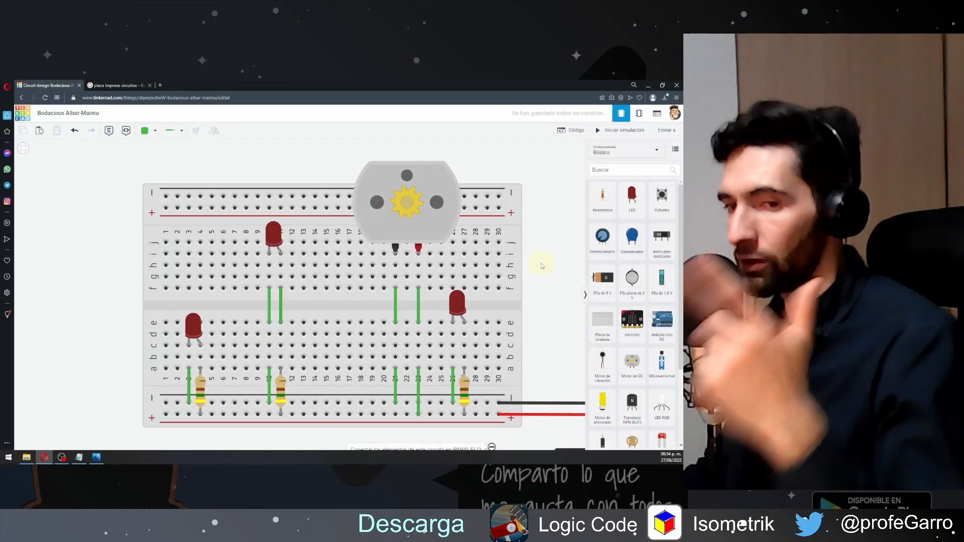
Review all the circuits in the workspace and examine the separate breadboard with three green and six red LEDs.
{"action": "scroll", "coordinate": [303, 238], "scroll_direction": "down", "scroll_amount": 4}
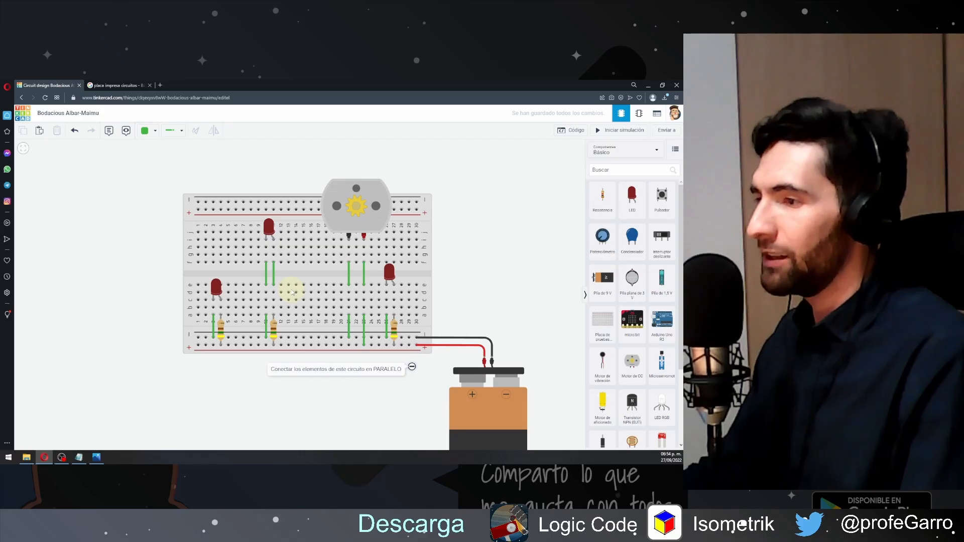
{"action": "scroll", "coordinate": [292, 293], "scroll_direction": "down", "scroll_amount": 5}
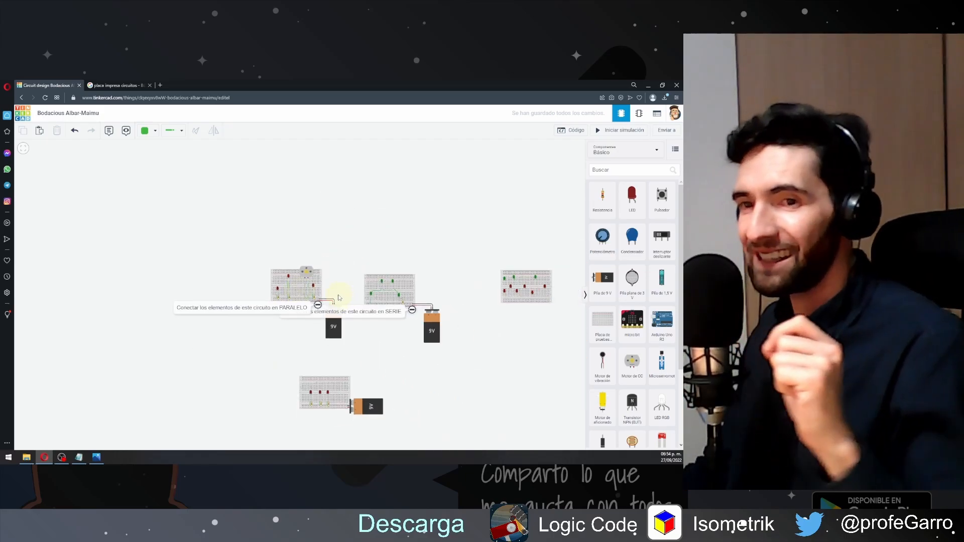
{"action": "scroll", "coordinate": [468, 303], "scroll_direction": "down", "scroll_amount": 2}
{"action": "scroll", "coordinate": [497, 286], "scroll_direction": "up", "scroll_amount": 7}
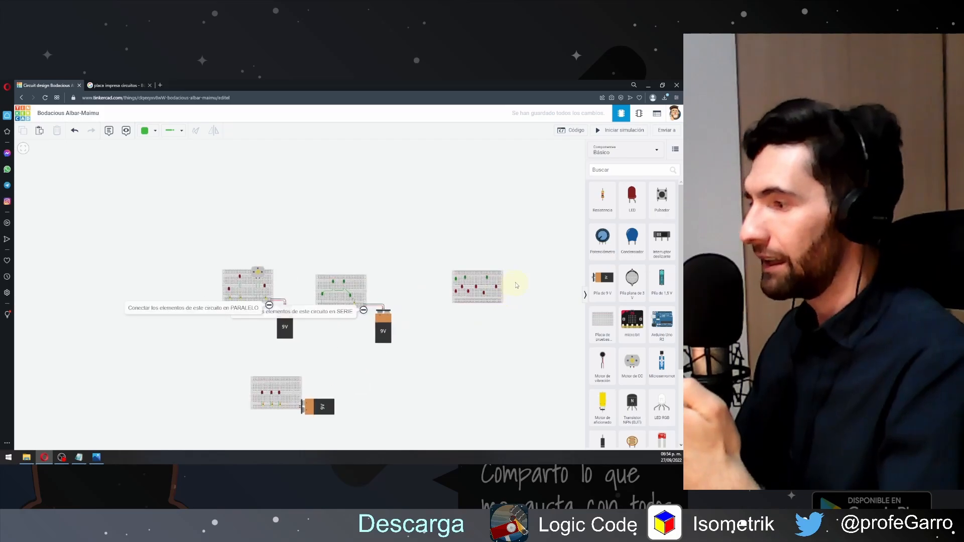
{"action": "scroll", "coordinate": [448, 306], "scroll_direction": "up", "scroll_amount": 3}
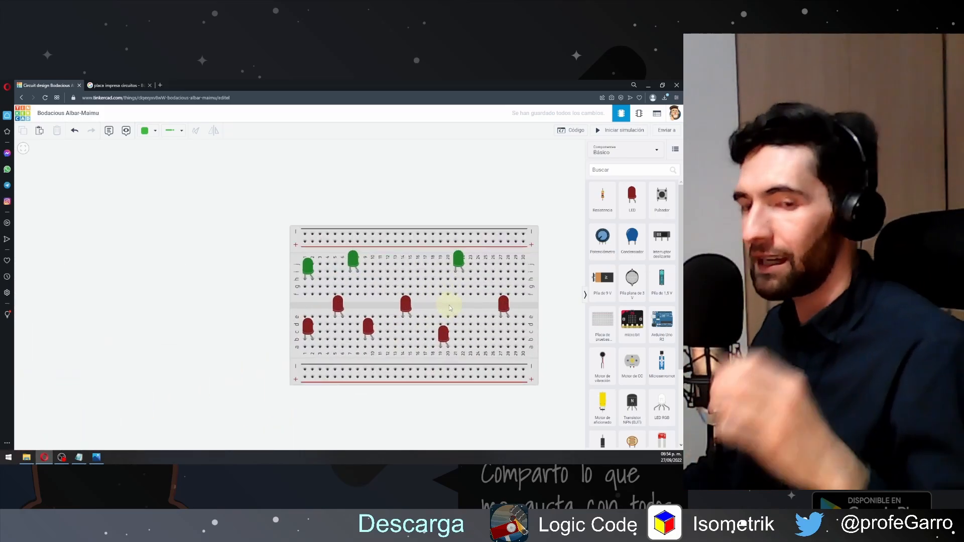
{"action": "scroll", "coordinate": [453, 308], "scroll_direction": "down", "scroll_amount": 2}
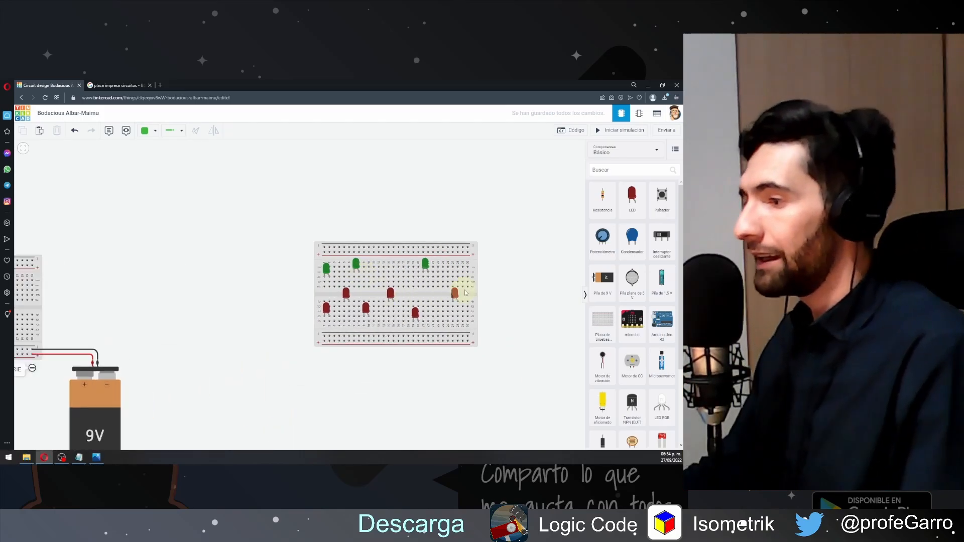
{"action": "scroll", "coordinate": [356, 254], "scroll_direction": "up", "scroll_amount": 4}
{"action": "scroll", "coordinate": [356, 253], "scroll_direction": "down", "scroll_amount": 2}
{"action": "scroll", "coordinate": [358, 275], "scroll_direction": "up", "scroll_amount": 2}
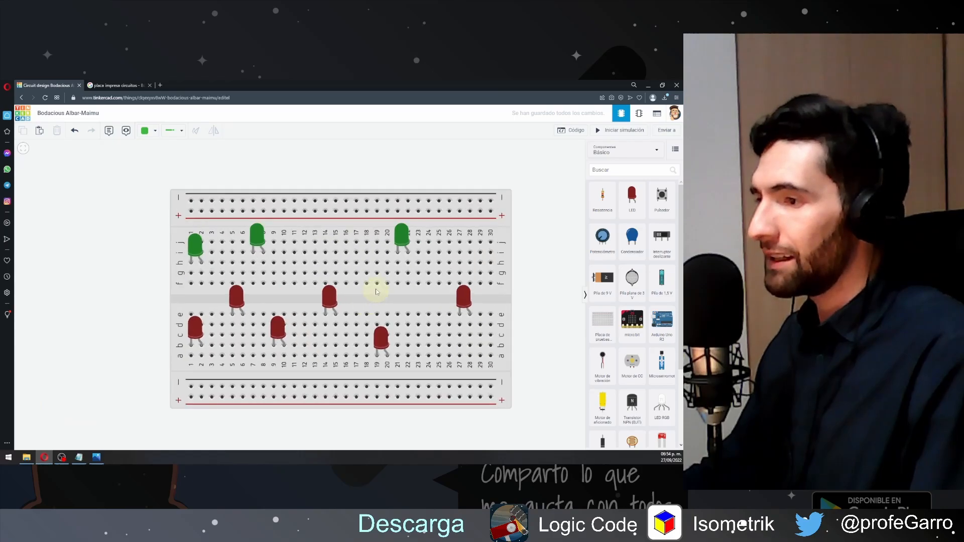